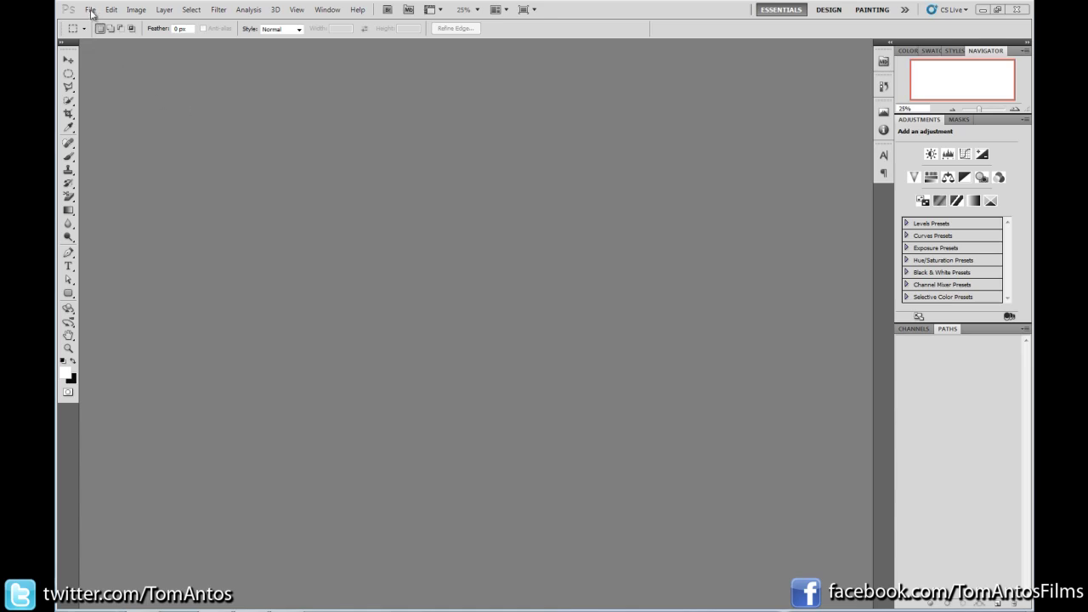
Create a new document 5500 pixels wide and 2000 pixels high.
left_click(90, 10)
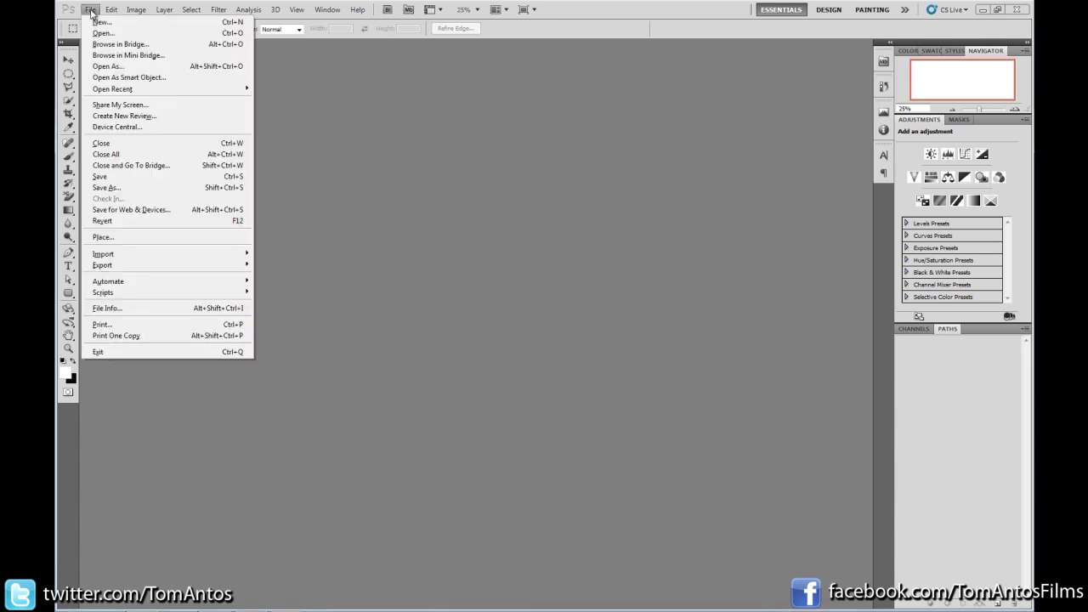
left_click(102, 21)
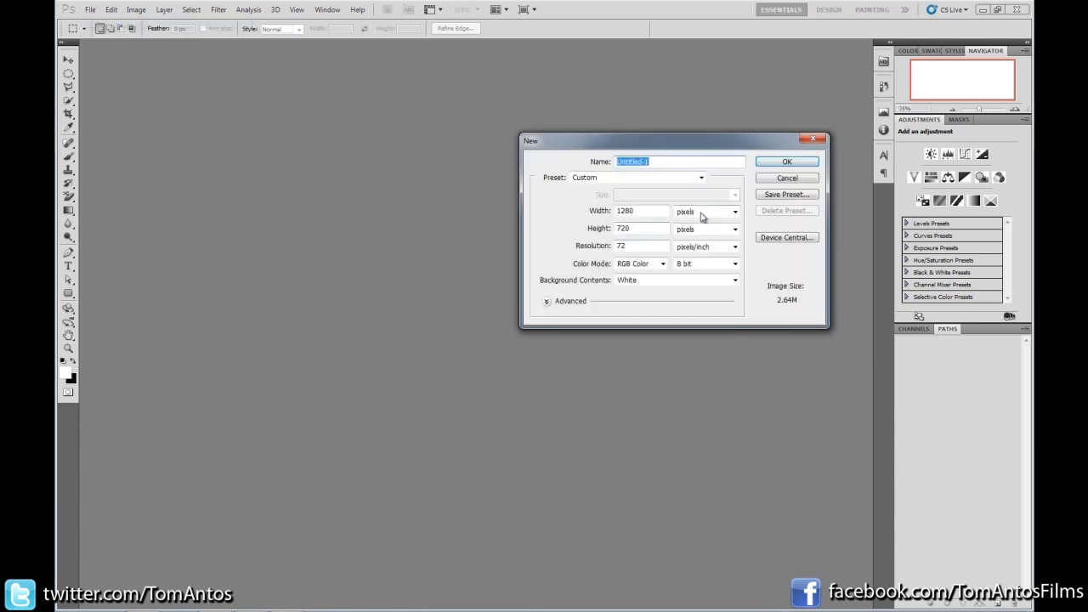
double_click(625, 210)
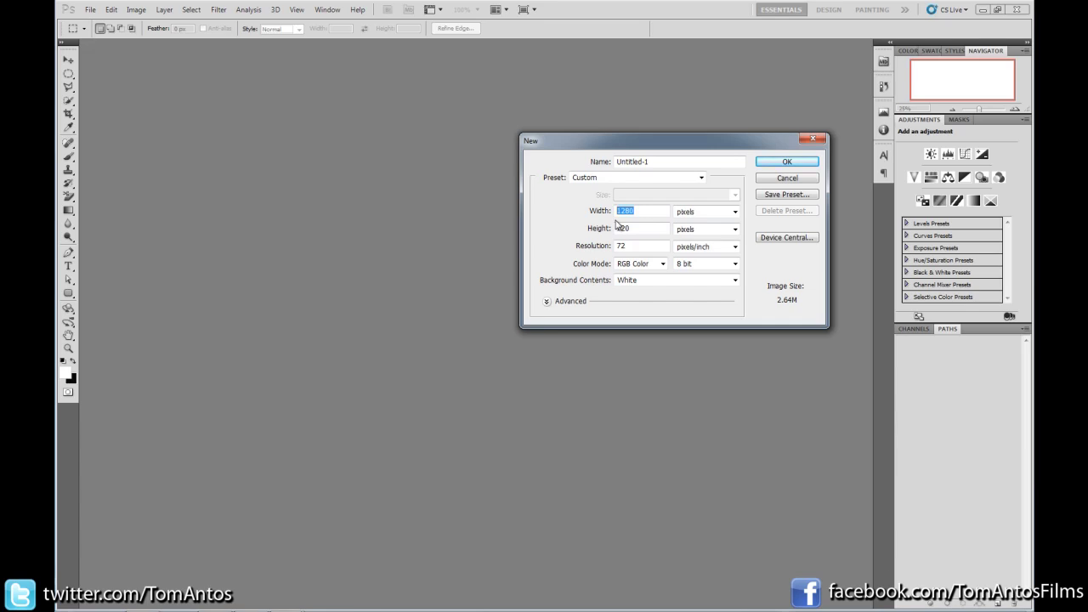
type("5500")
double_click(641, 229)
type("2")
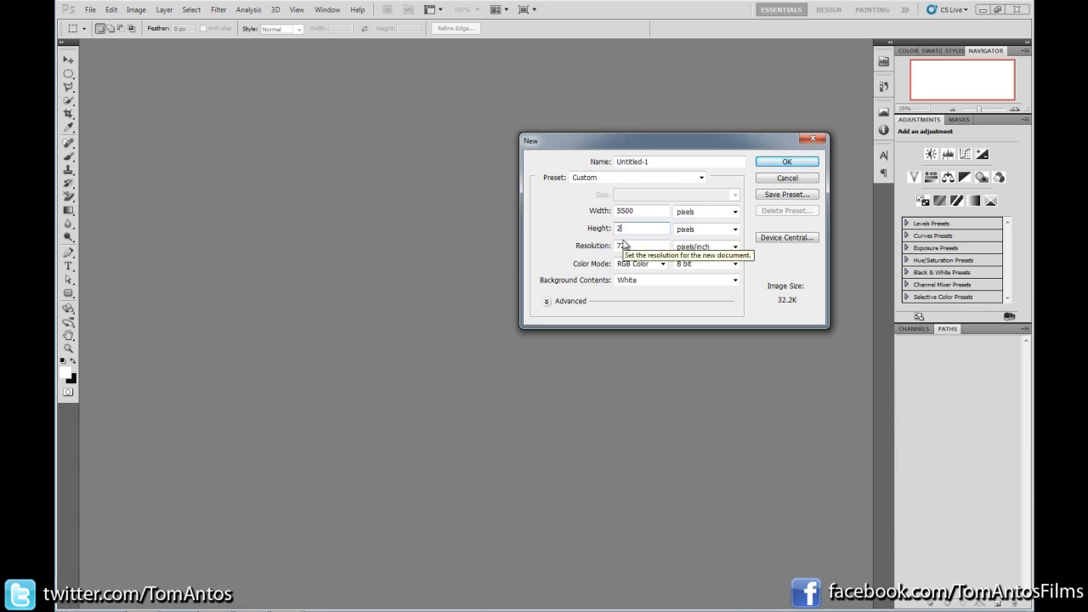
type("000")
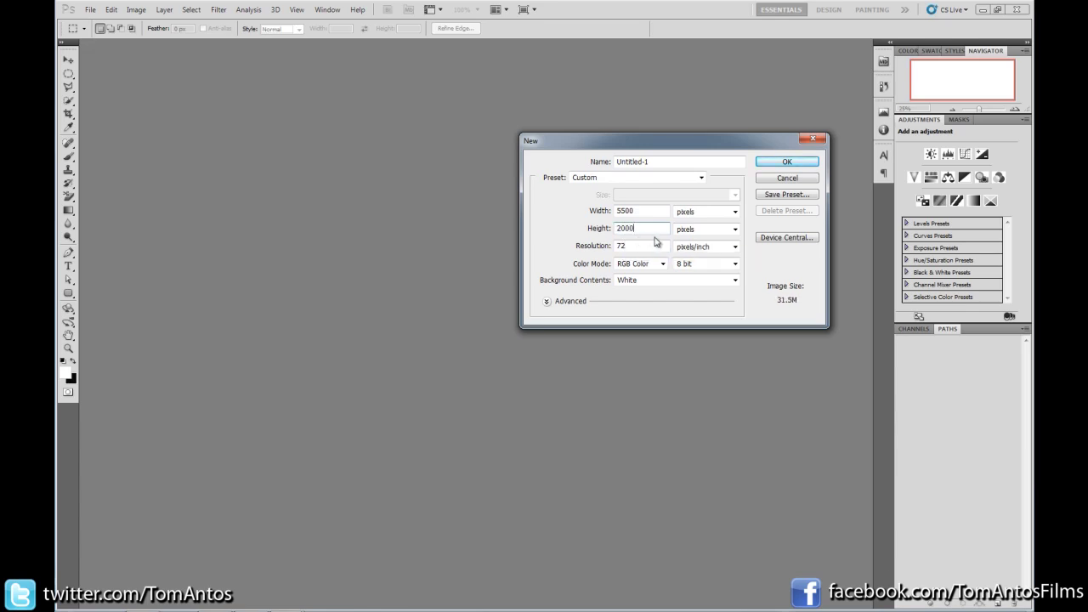
left_click(786, 163)
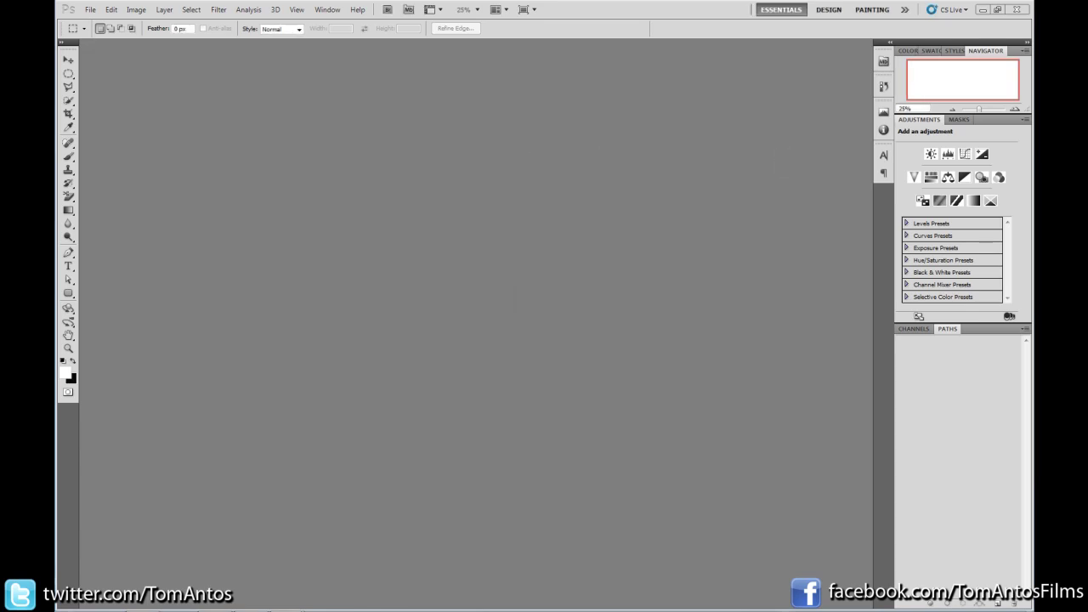
Set up the Brush tool with black (000000) as the foreground color and a brush size of 19 px.
left_click_drag(672, 143, 149, 162)
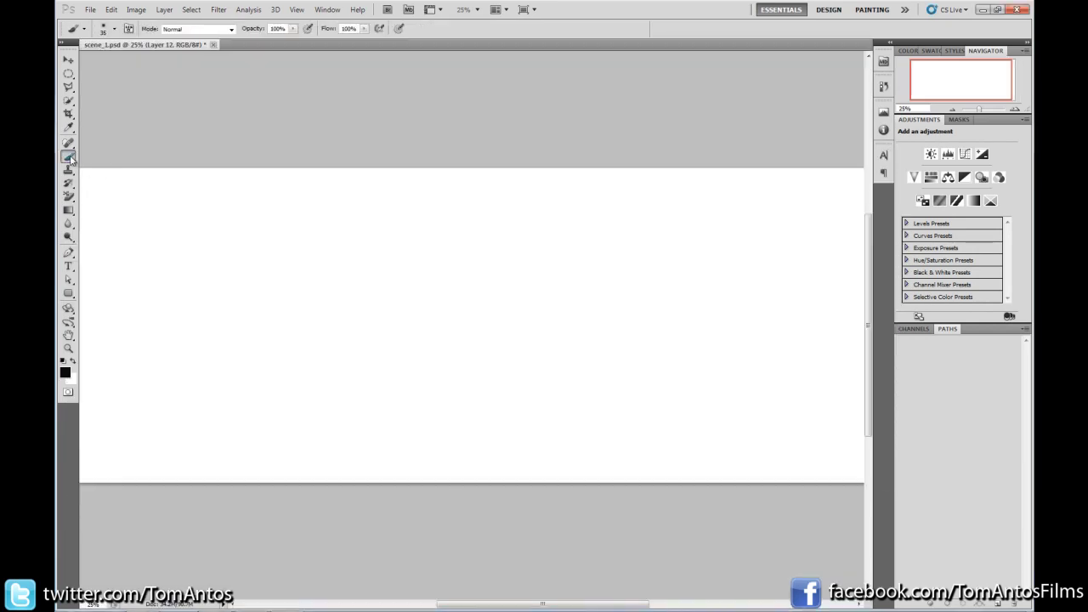
left_click(66, 372)
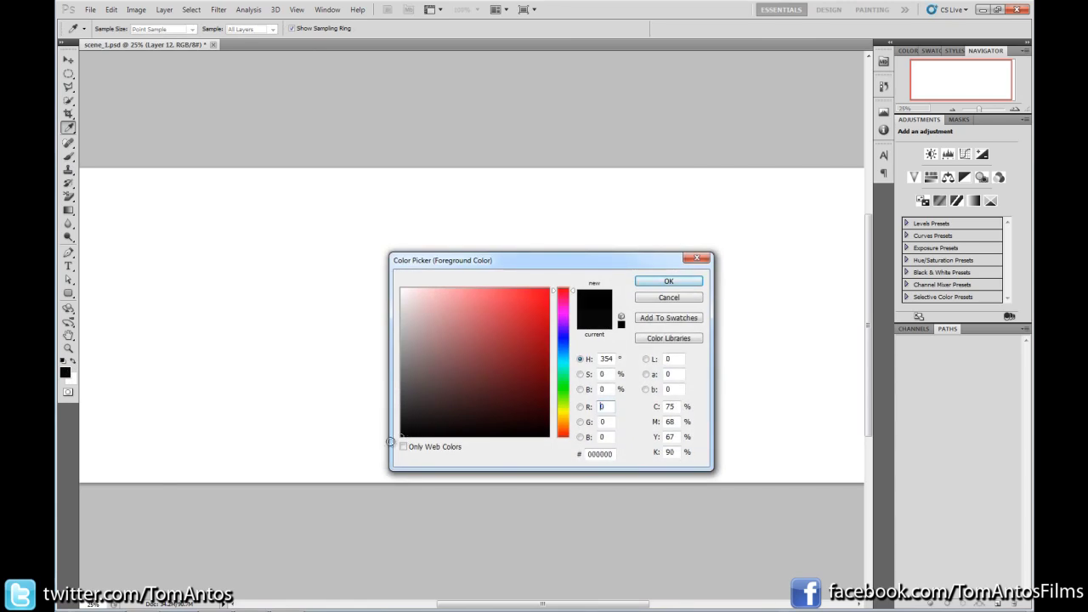
left_click(668, 281)
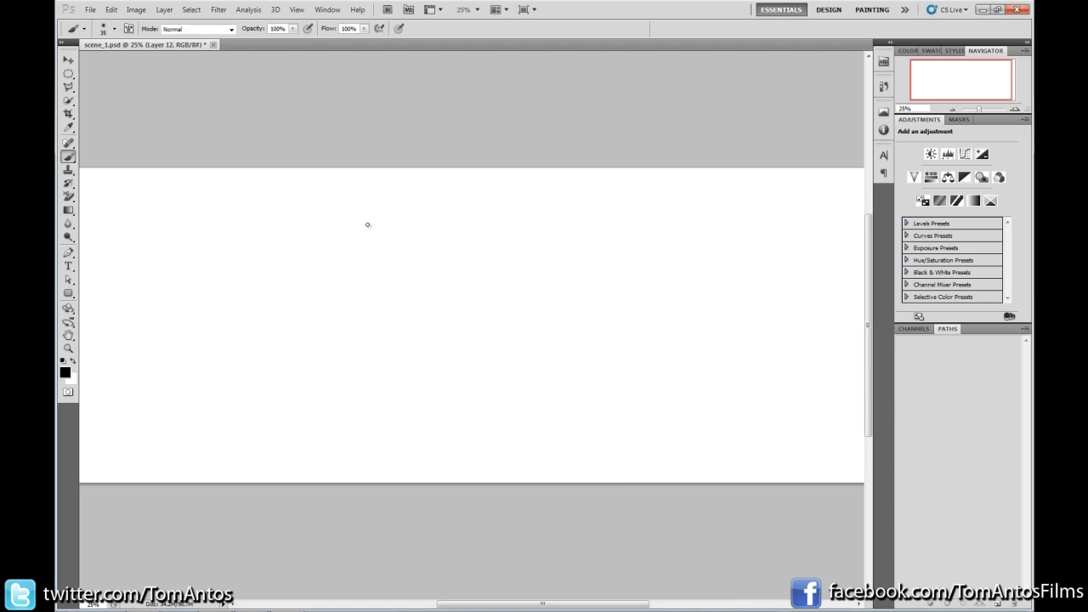
left_click(115, 29)
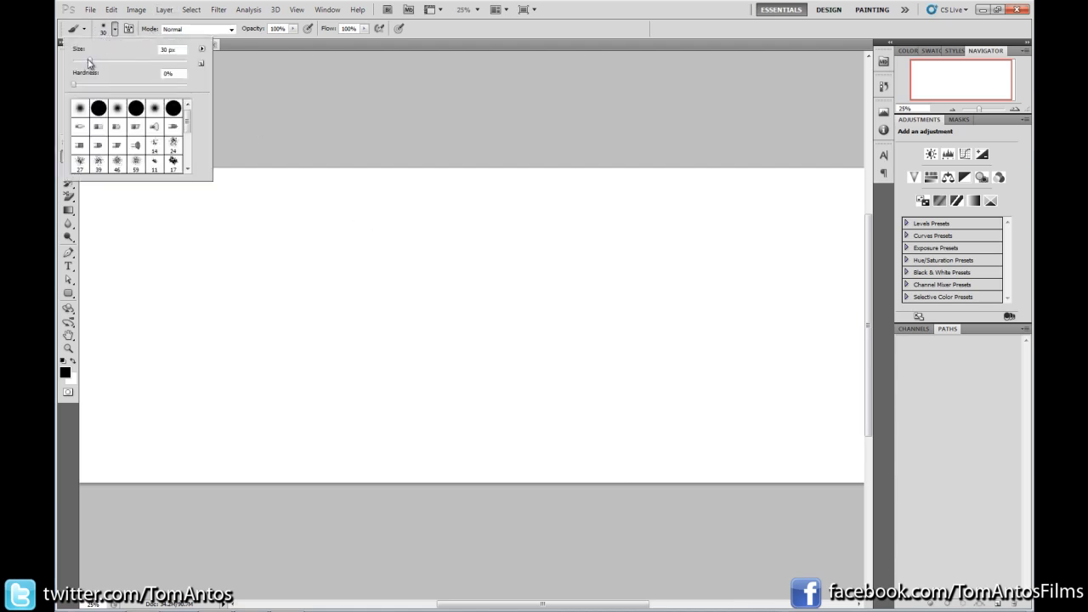
left_click_drag(89, 64, 83, 64)
left_click(269, 136)
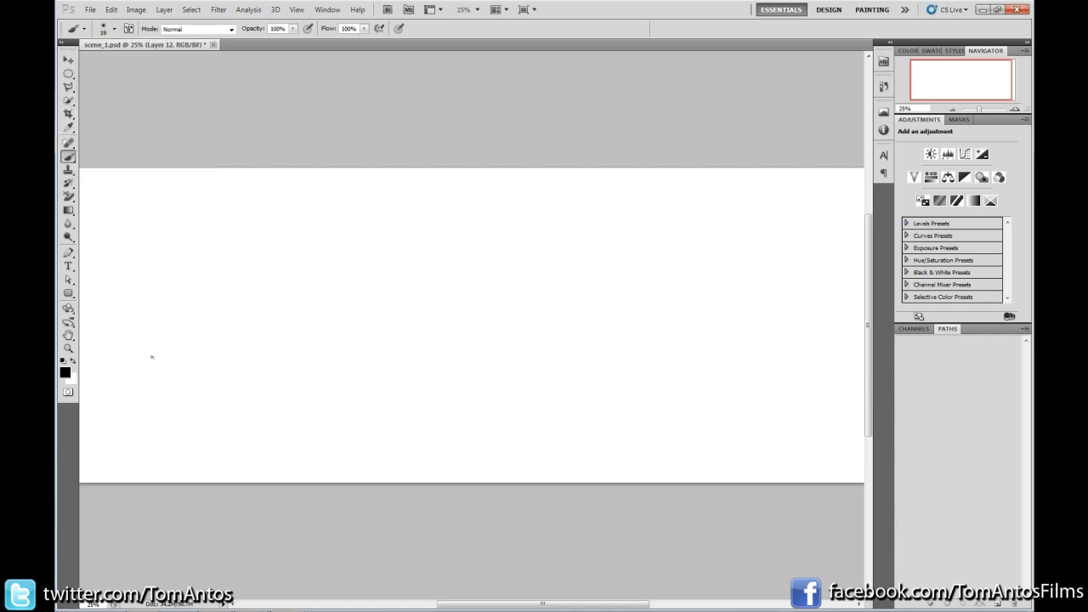
Sketch a rough horizontal ground line across the canvas with a simple building outline standing on it.
mouse_move(87, 355)
left_mouse_down()
mouse_move(437, 379)
mouse_move(617, 372)
left_mouse_up()
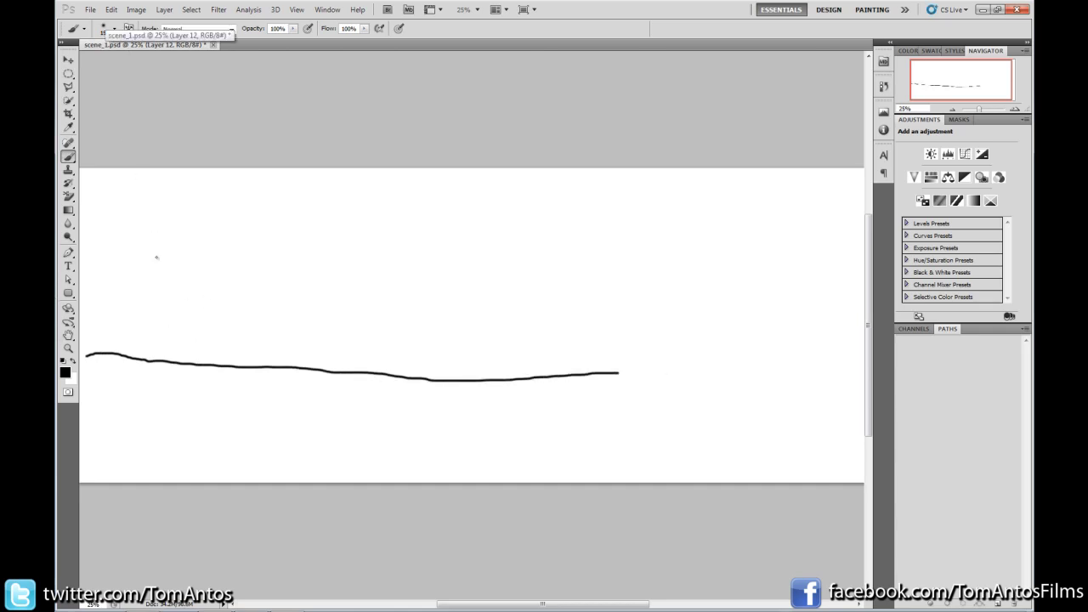
left_click_drag(173, 364, 171, 309)
left_click_drag(218, 365, 219, 297)
left_click_drag(319, 367, 314, 293)
mouse_move(171, 308)
left_mouse_down()
mouse_move(217, 287)
mouse_move(322, 284)
left_mouse_up()
mouse_move(267, 334)
left_mouse_down()
mouse_move(272, 365)
mouse_move(286, 365)
left_mouse_up()
mouse_move(160, 308)
left_mouse_down()
mouse_move(225, 251)
mouse_move(226, 283)
mouse_move(273, 261)
mouse_move(299, 289)
left_mouse_up()
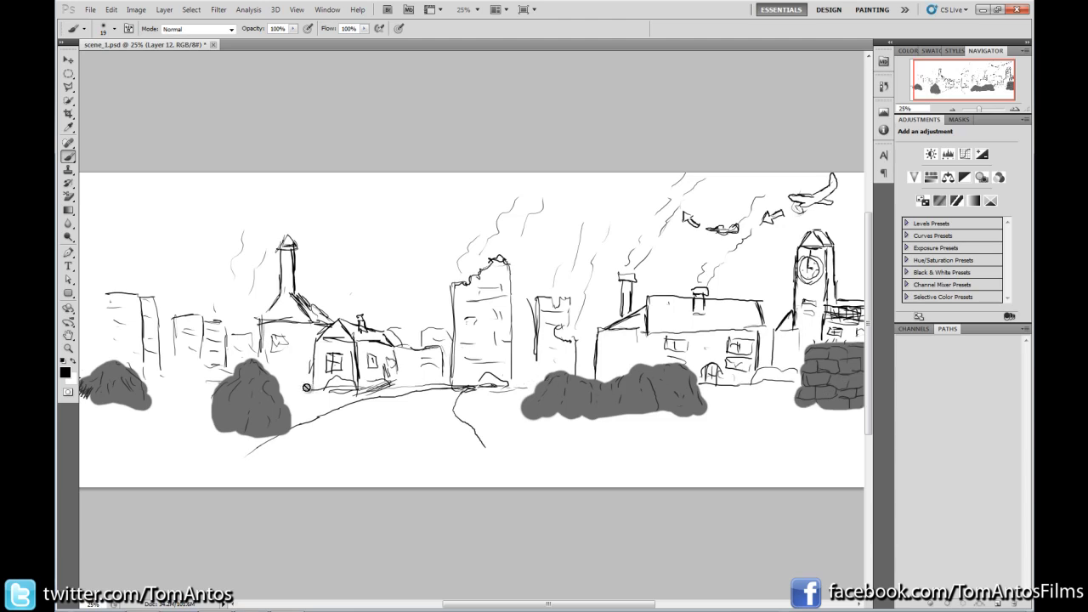
Switch to Windows Photo Viewer and examine the reference photos of war-damaged buildings, soldiers and period vehicles.
left_click(68, 60)
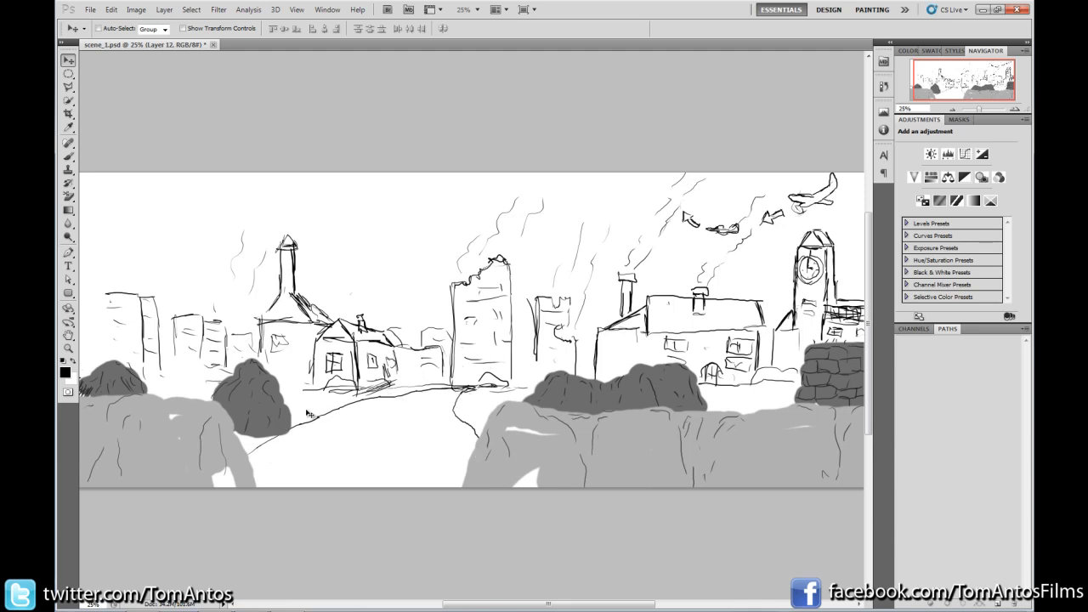
key("alt+Tab")
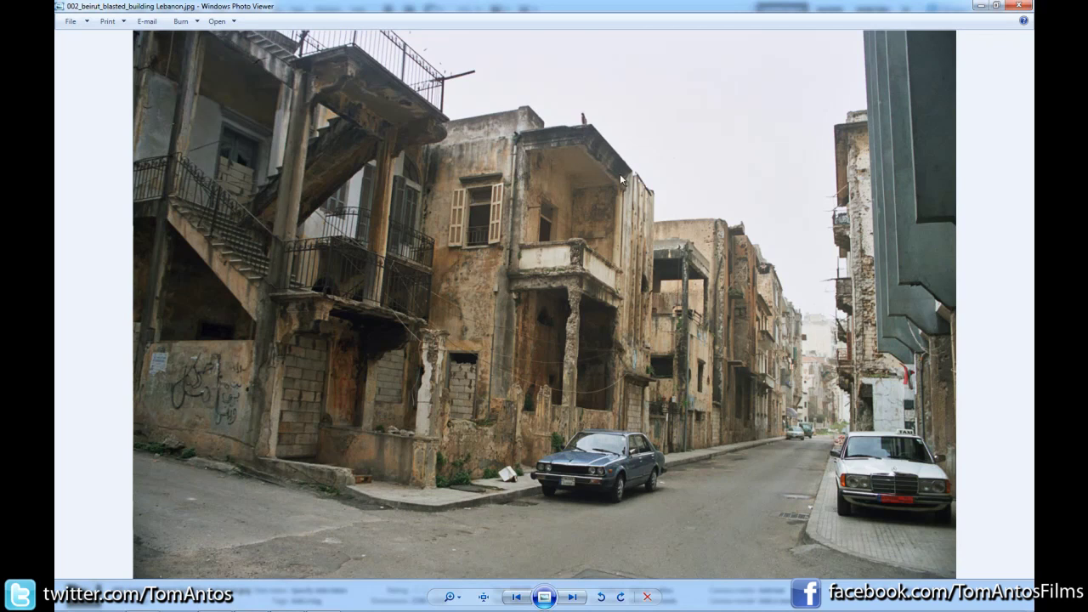
key("Right")
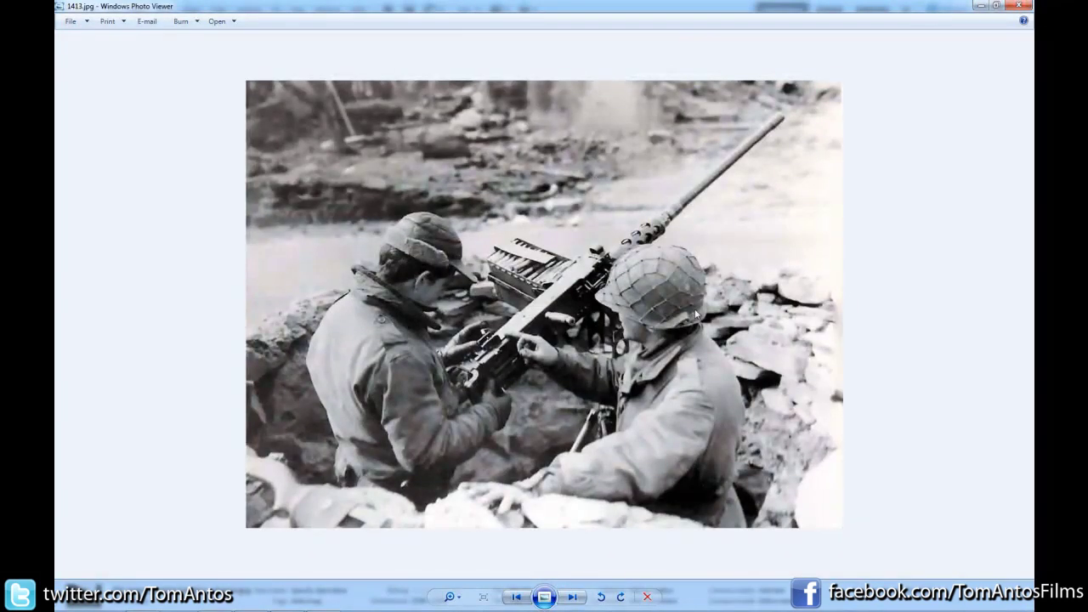
key("Right")
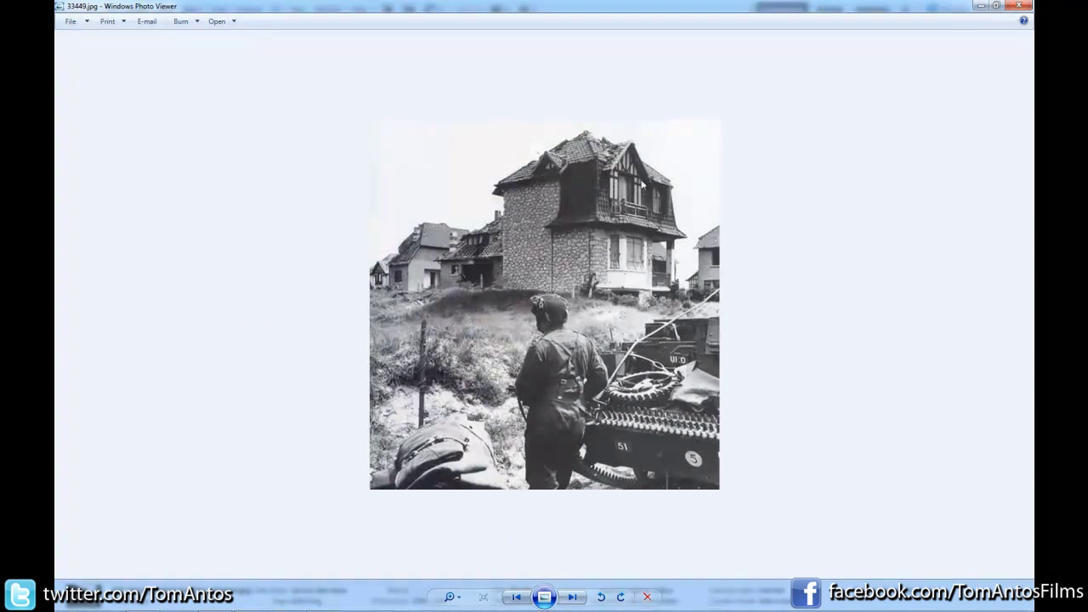
key("Right")
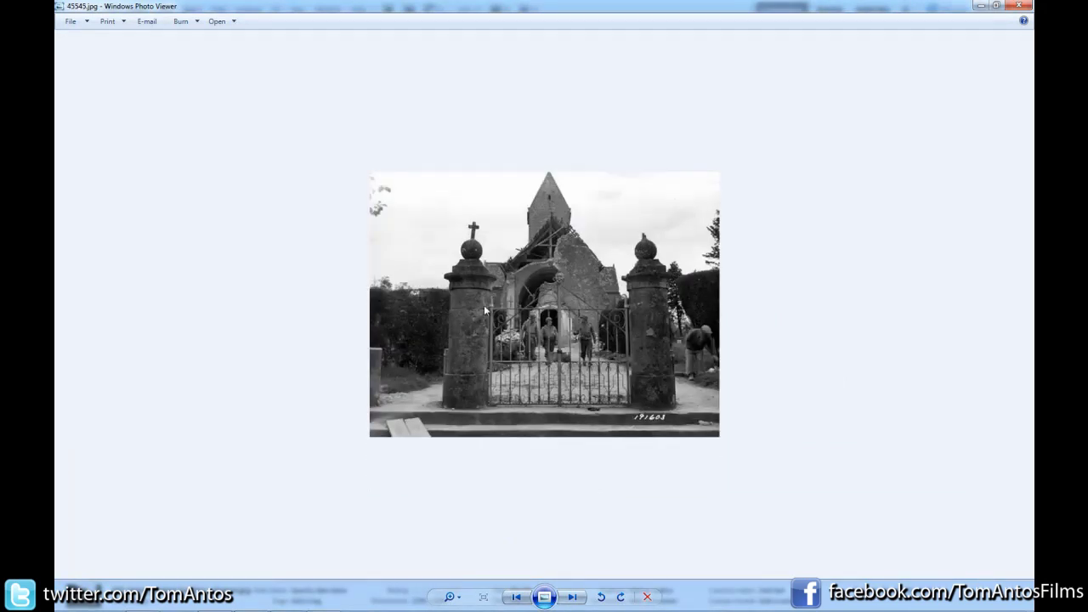
key("Right")
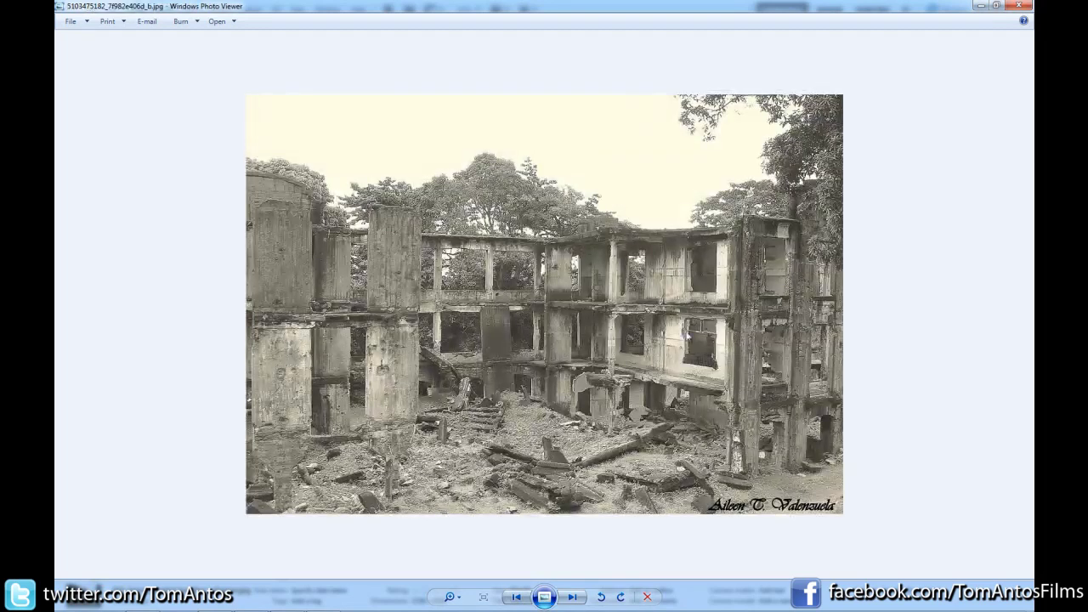
key("Right")
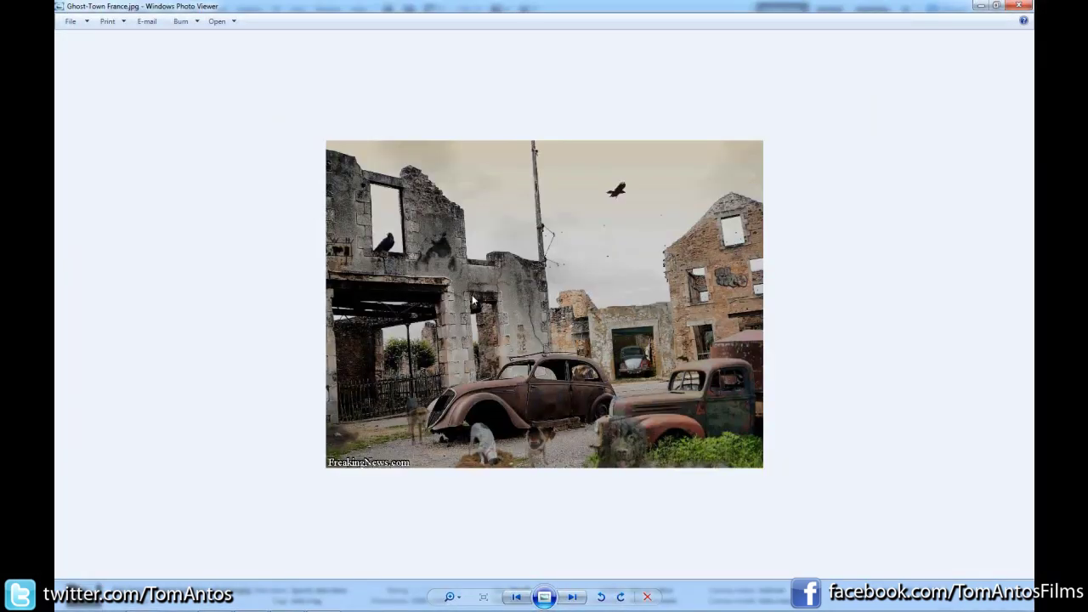
key("Right")
key("Right")
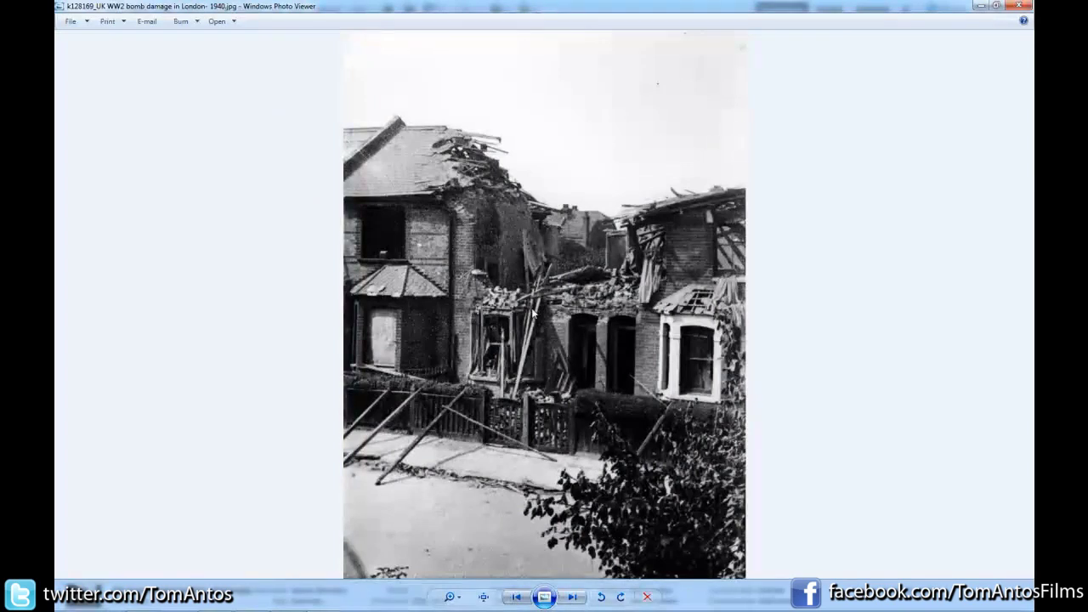
key("Right")
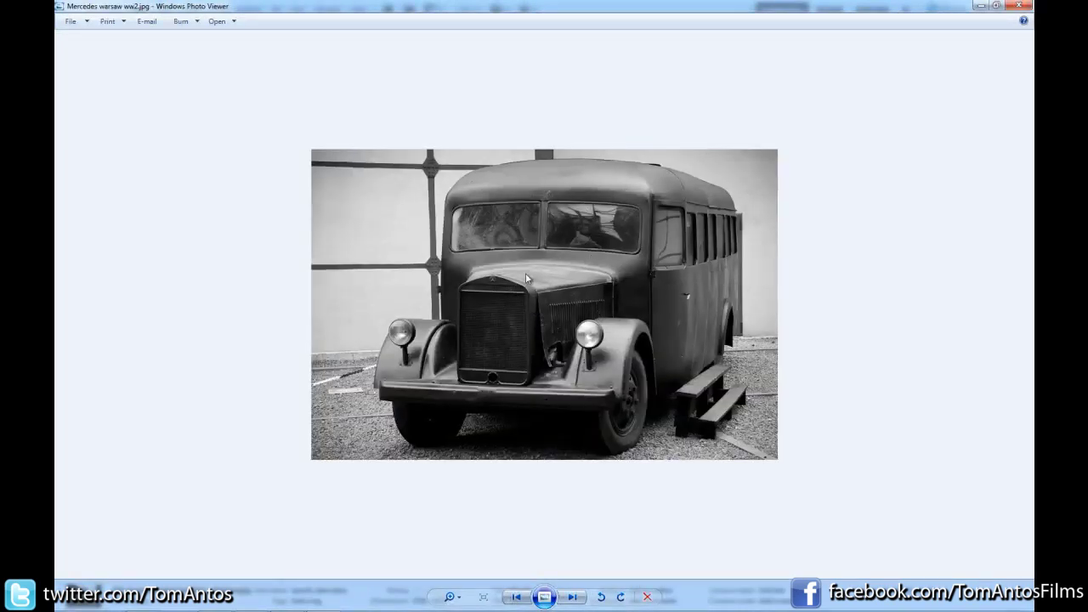
key("Right")
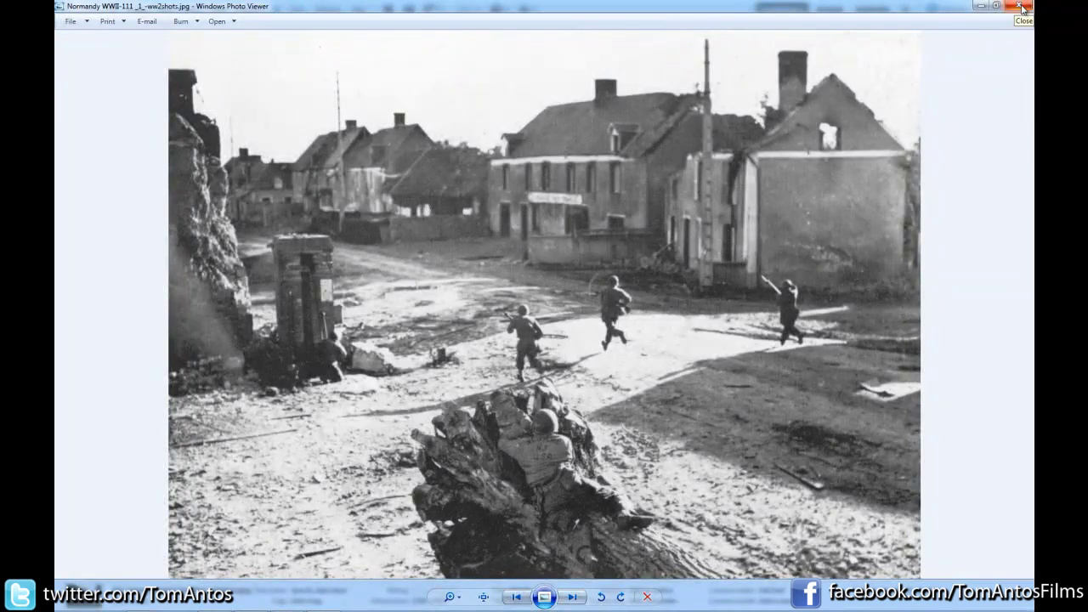
Compare the drystone wall and destroyed village wall photos as foreground references and close the viewer.
key("Right")
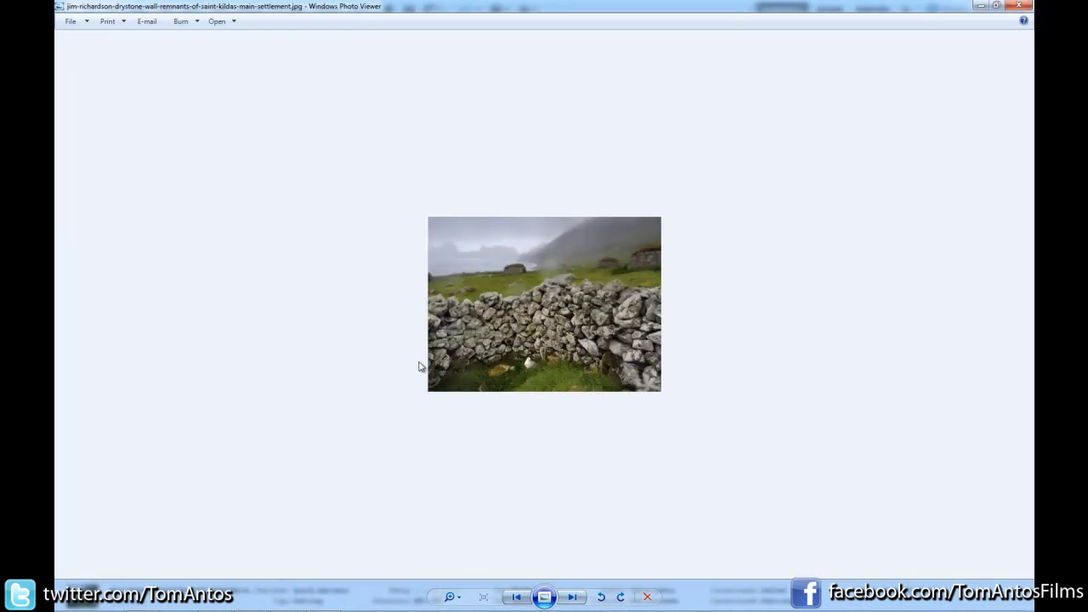
key("Right")
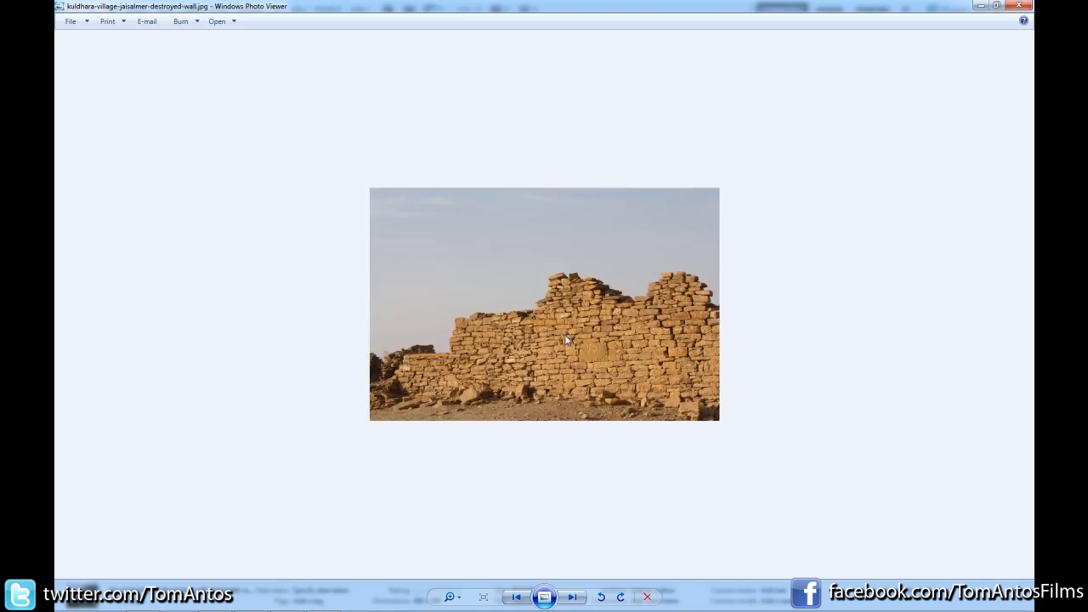
key("Left")
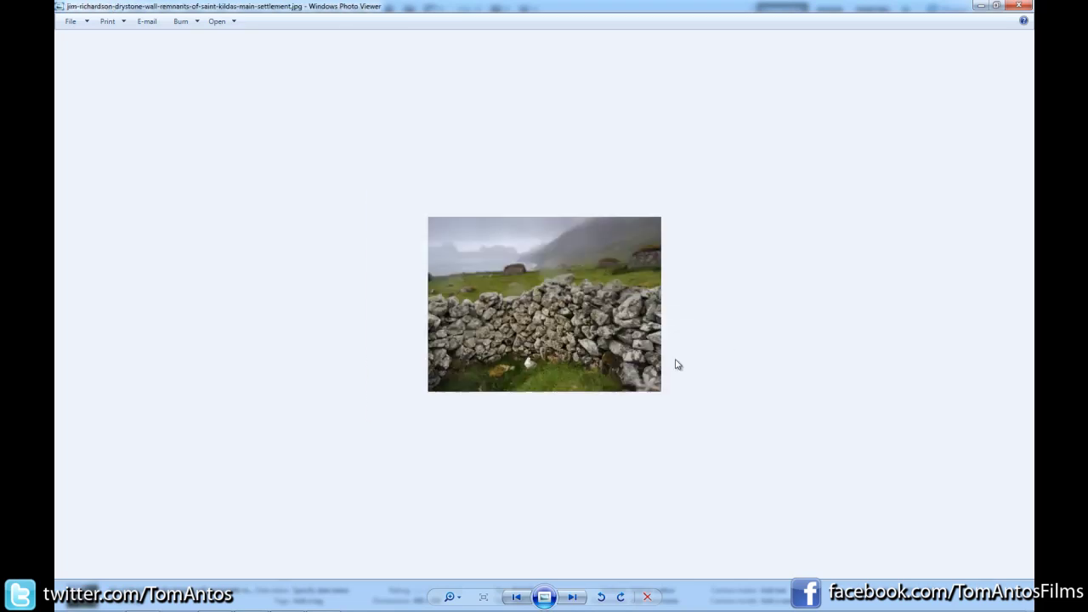
key("Right")
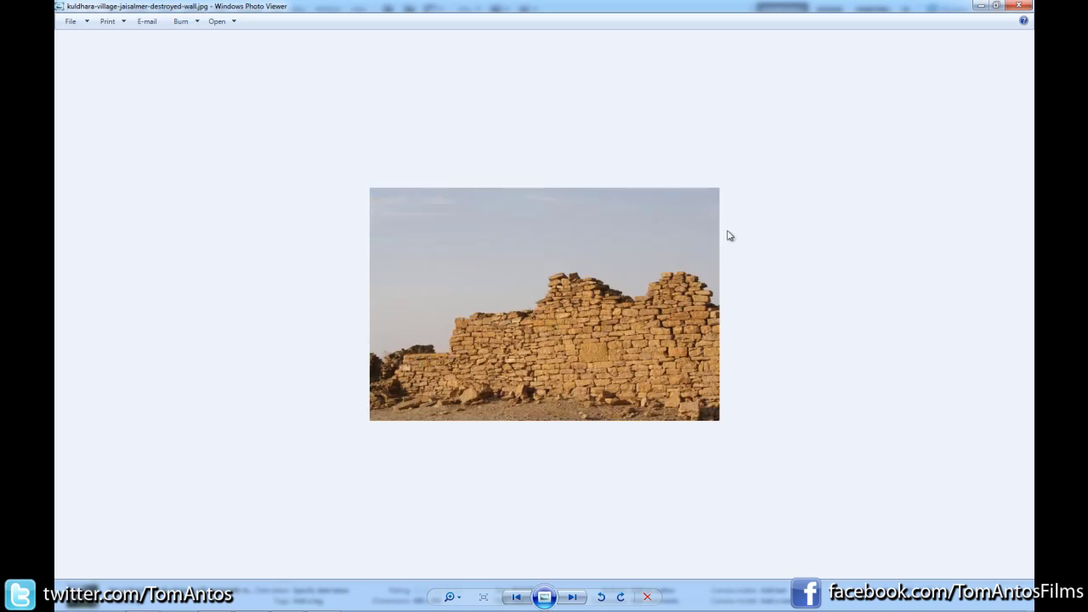
left_click(1018, 5)
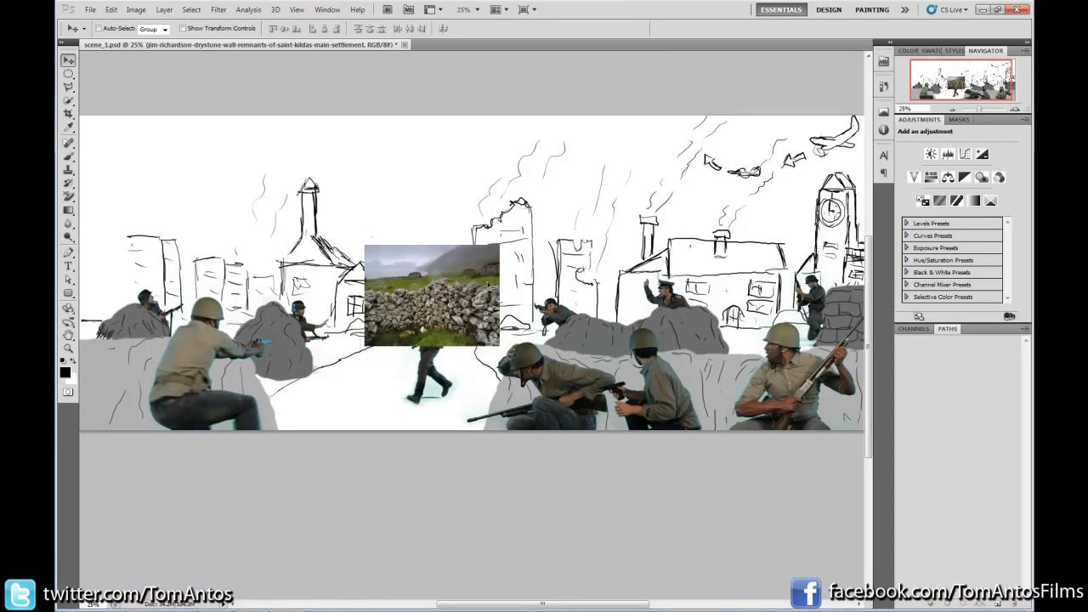
Move the drystone wall photo behind the rifle-holding soldier at the scene's right end and hide the foreground soldiers.
left_click_drag(443, 297, 414, 326)
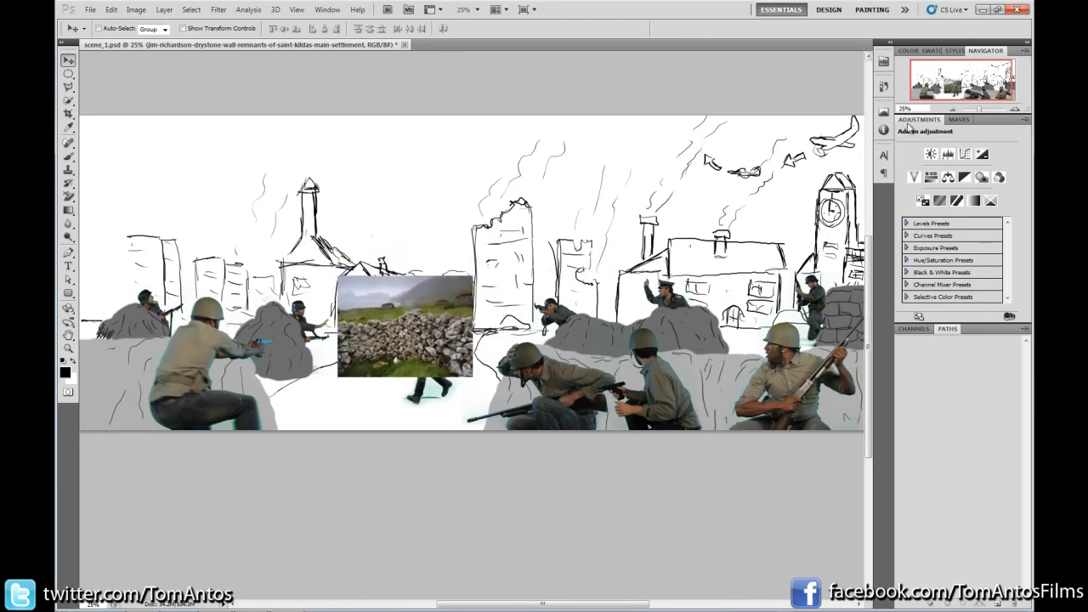
left_click(1014, 109)
left_click(1014, 108)
left_click(1014, 108)
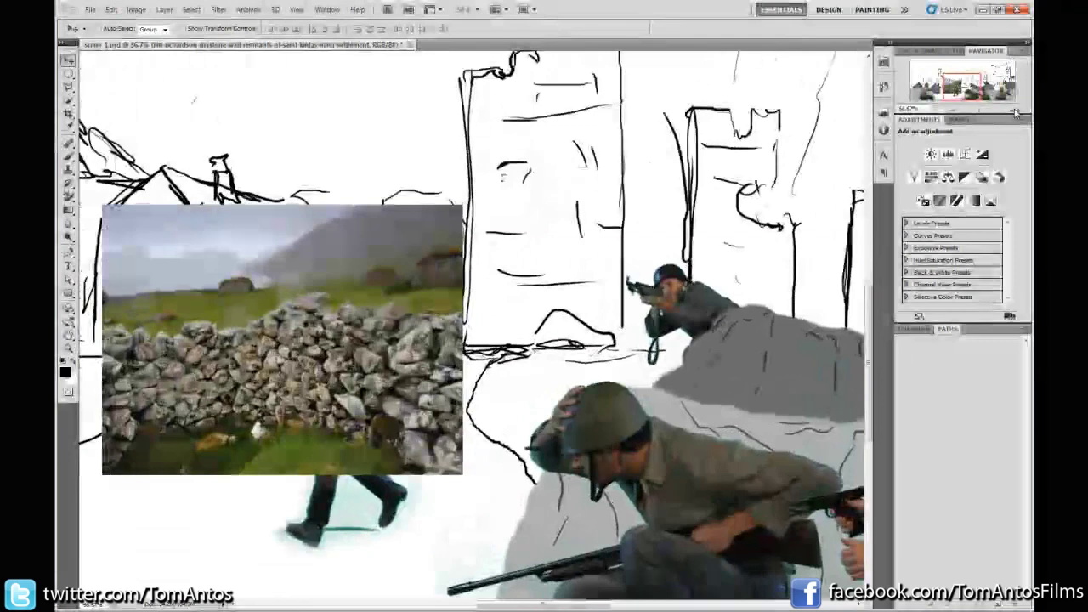
left_click_drag(962, 85, 961, 94)
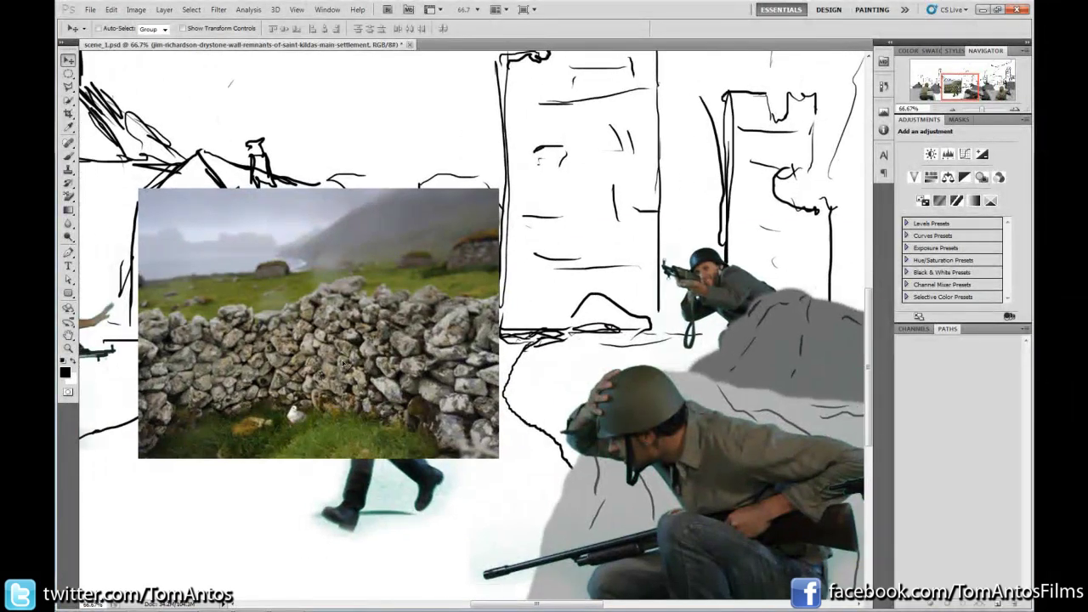
mouse_move(304, 350)
left_mouse_down()
mouse_move(469, 405)
mouse_move(458, 412)
mouse_move(518, 417)
mouse_move(584, 455)
left_mouse_up()
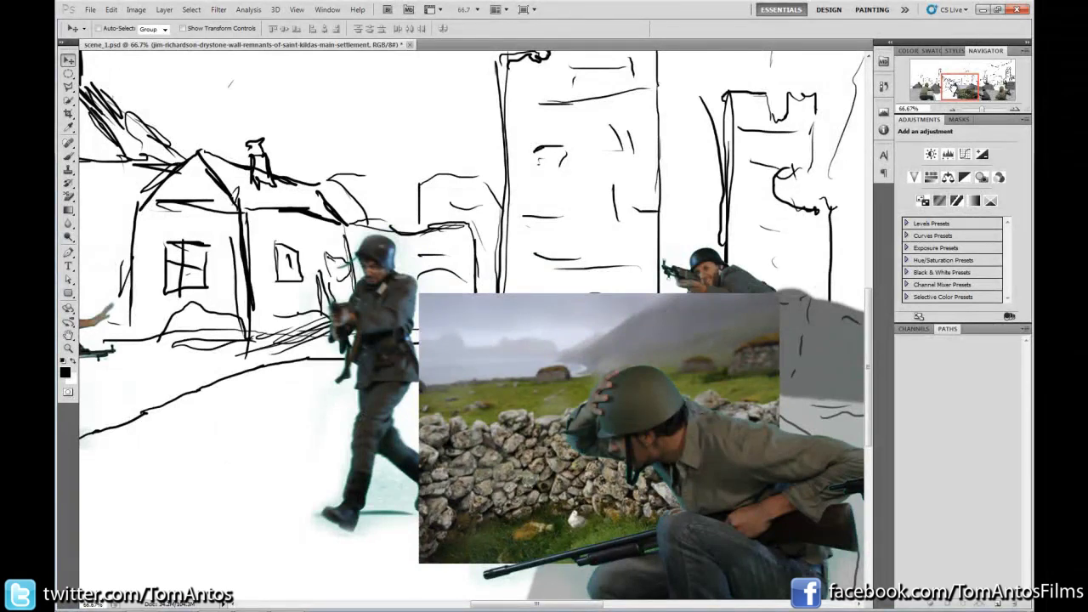
left_click_drag(955, 89, 974, 90)
left_click_drag(121, 432, 596, 426)
left_click_drag(958, 93, 969, 94)
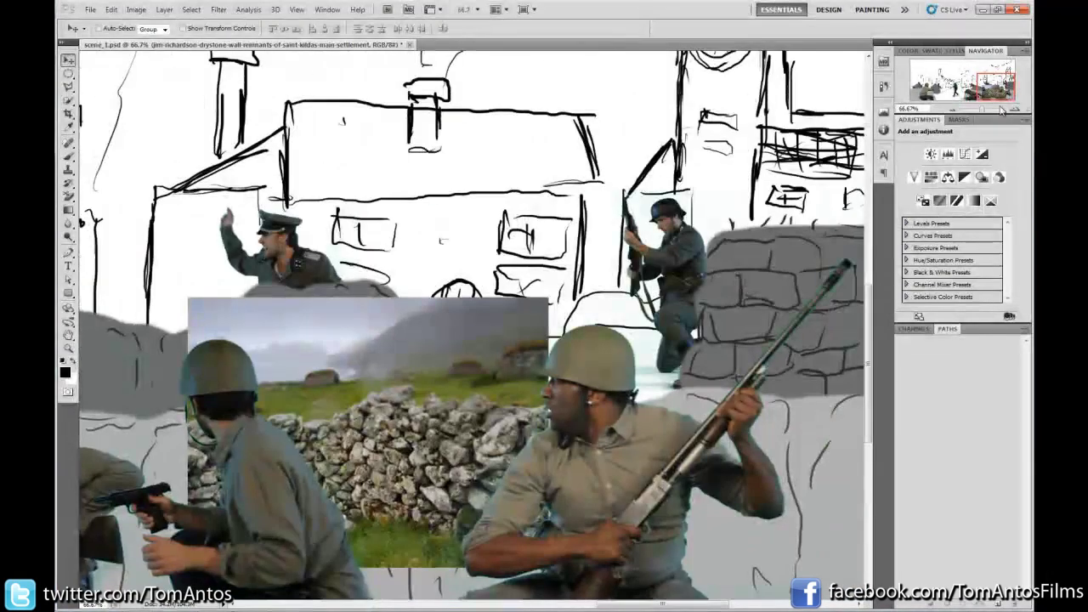
scroll(548, 408, "down", 1)
left_click_drag(549, 408, 762, 423)
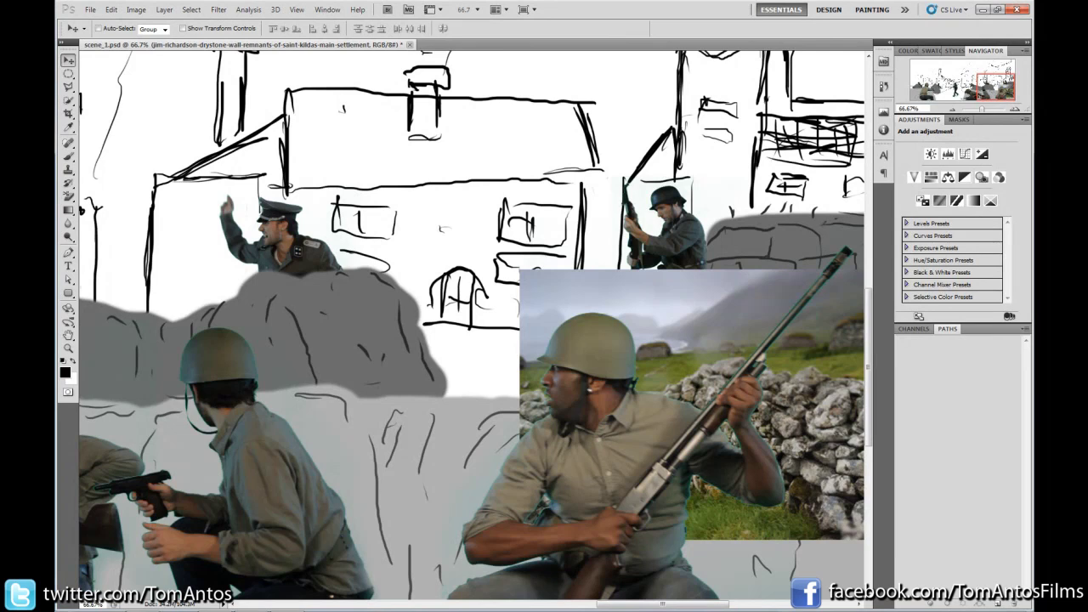
key("ctrl+alt+z")
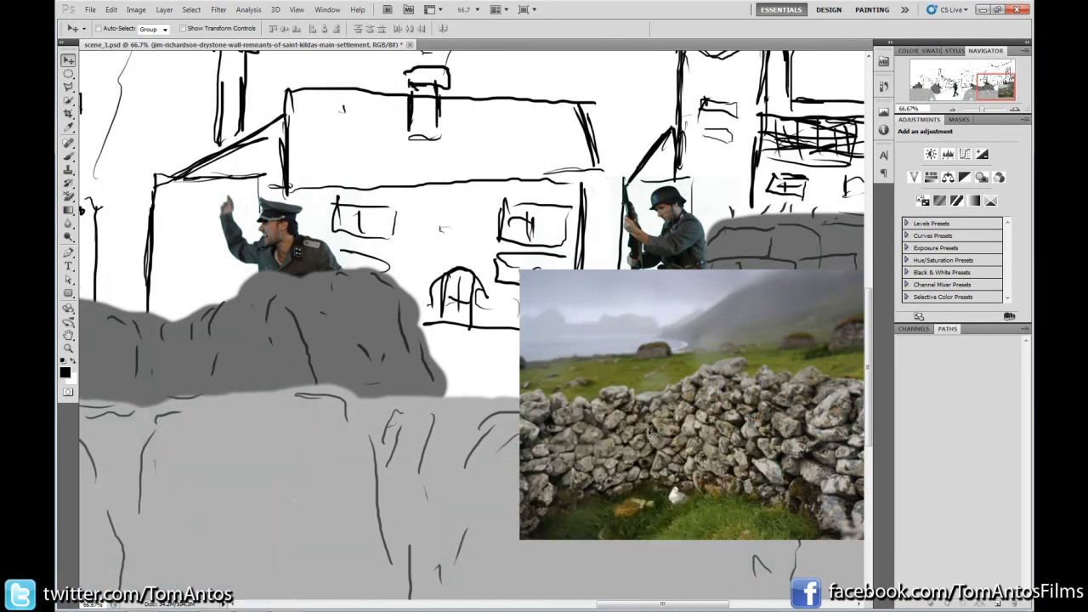
Move the rock wall photo so that its side lines up with the canvas's right edge.
left_click_drag(993, 88, 990, 88)
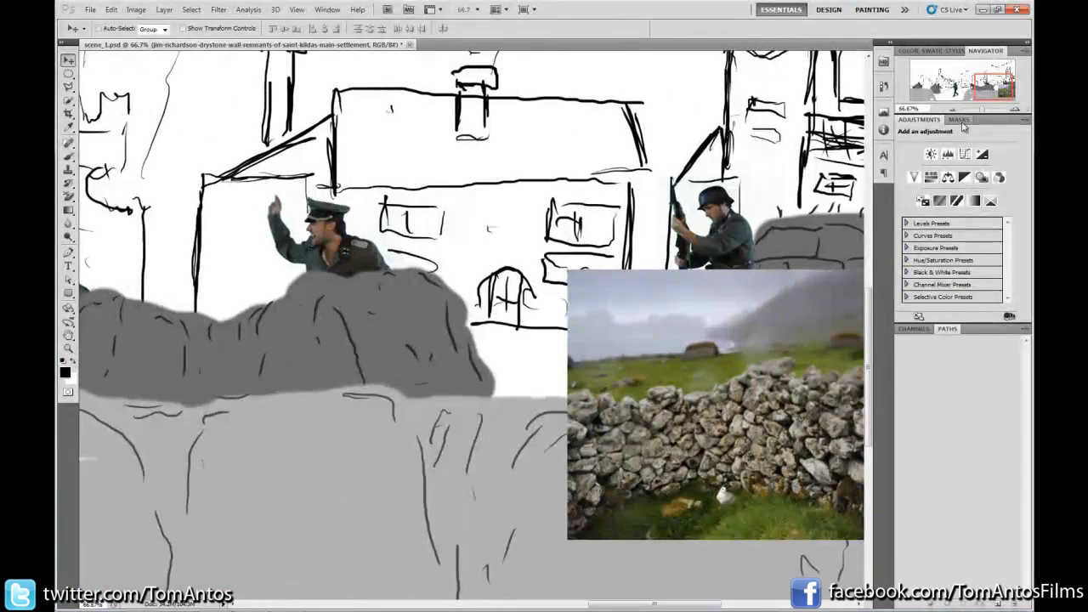
key("ctrl+minus")
key("ctrl+minus")
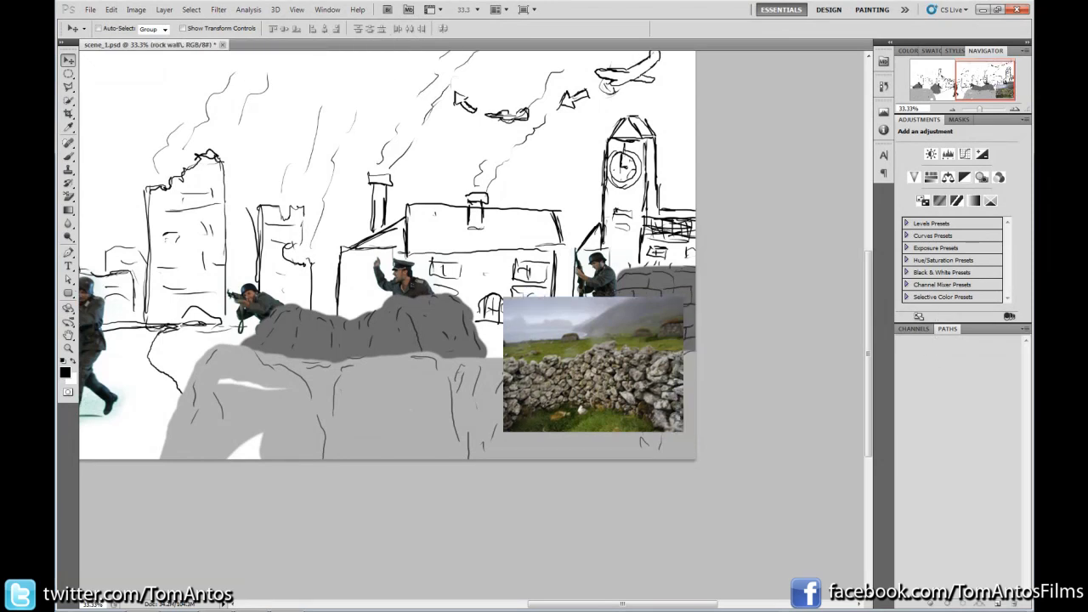
key("F7")
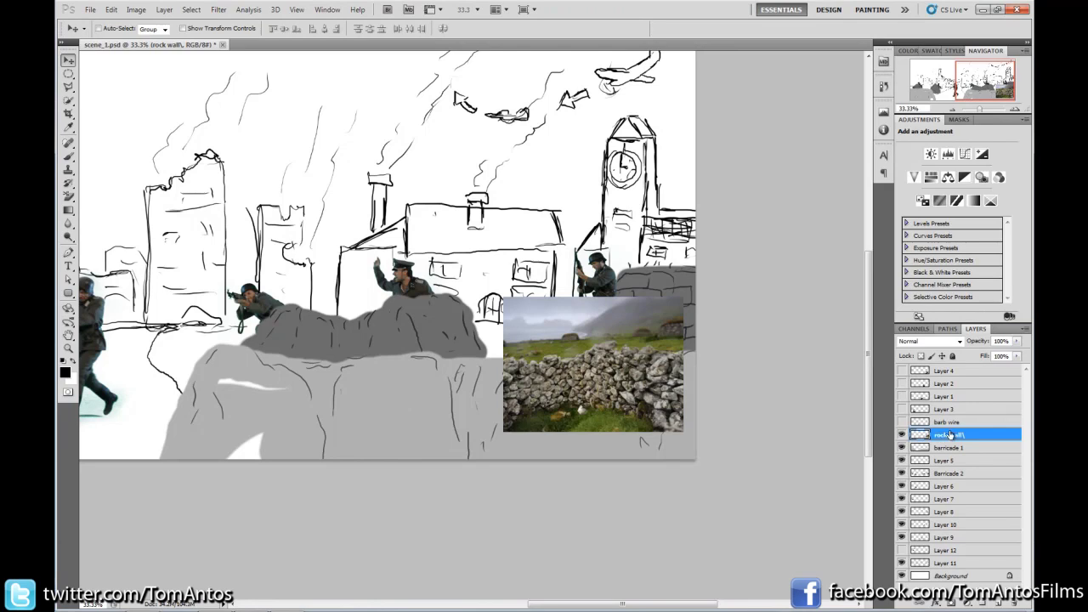
mouse_move(637, 393)
left_mouse_down()
mouse_move(644, 362)
mouse_move(645, 413)
mouse_move(646, 395)
left_mouse_up()
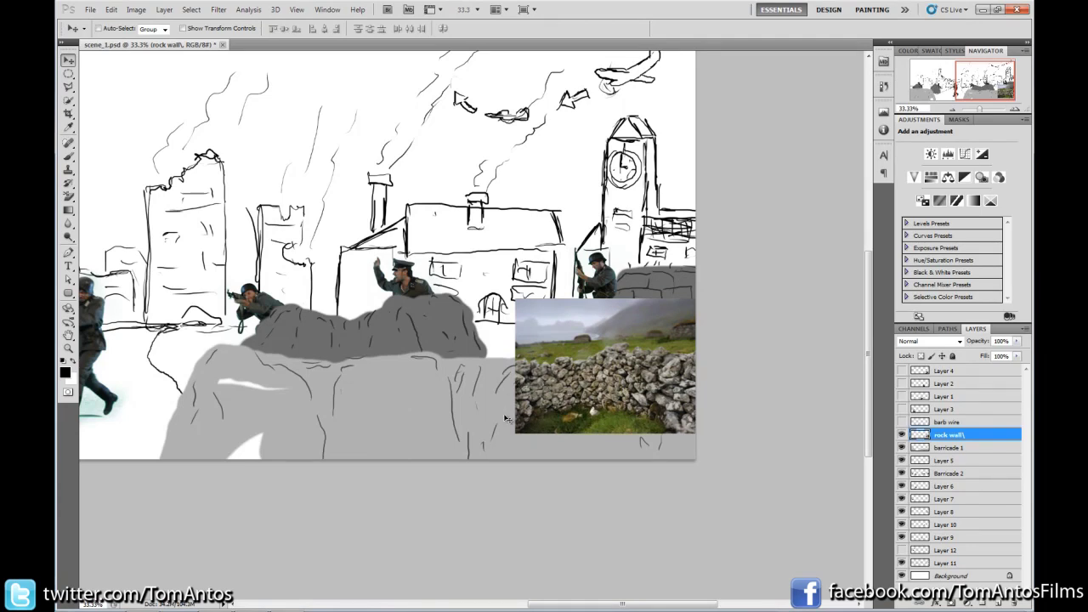
Free Transform the rock wall photo to about 177% width and 144% height, and move it up to sit at the canvas's bottom edge.
key("ctrl+t")
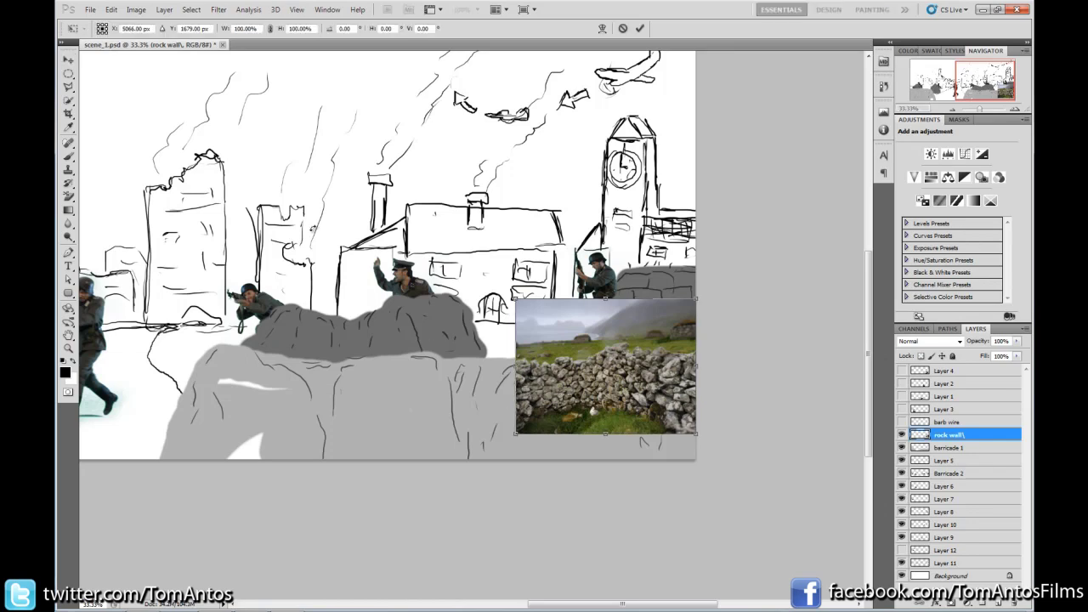
key("Return")
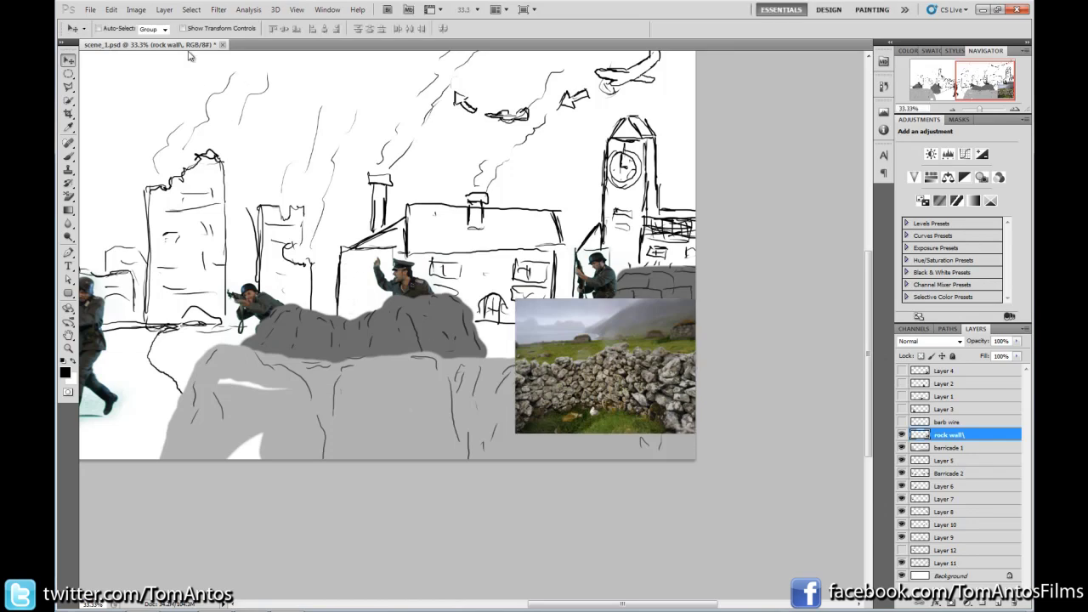
left_click(111, 9)
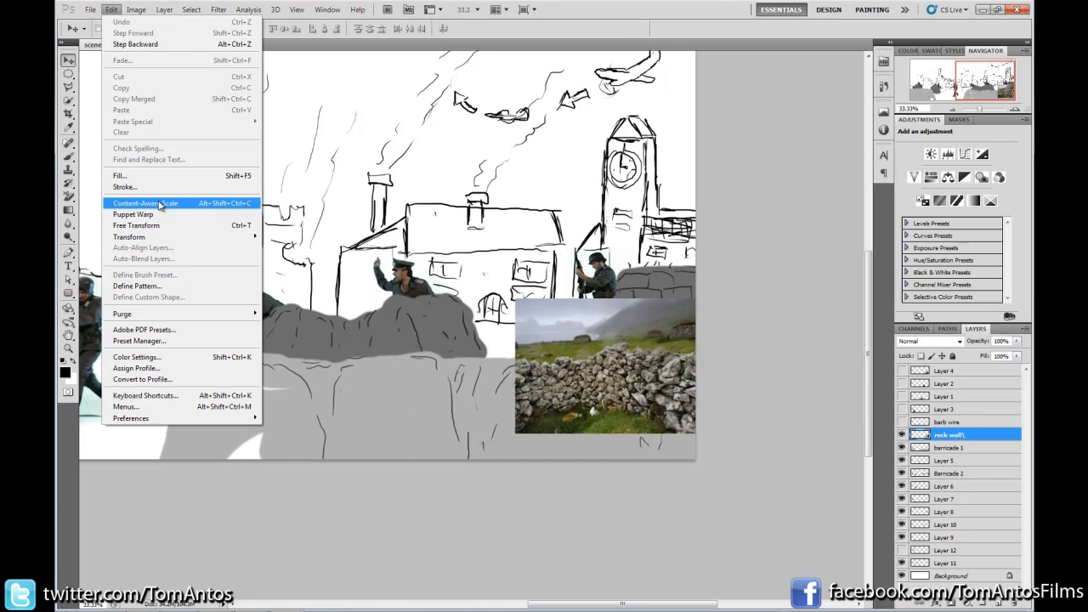
mouse_move(144, 239)
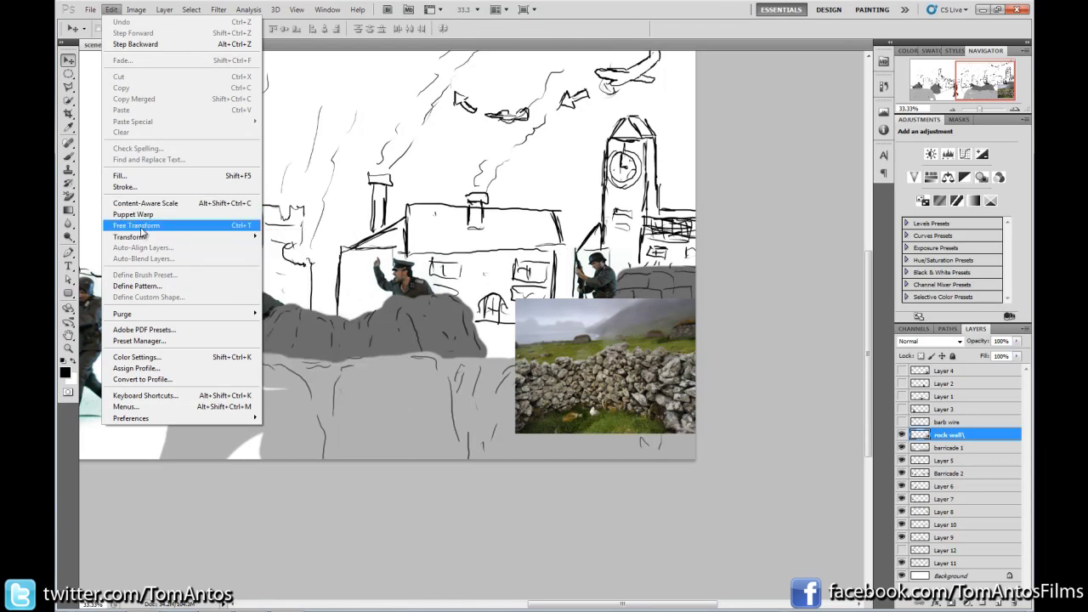
left_click(140, 225)
left_click_drag(512, 435, 376, 494)
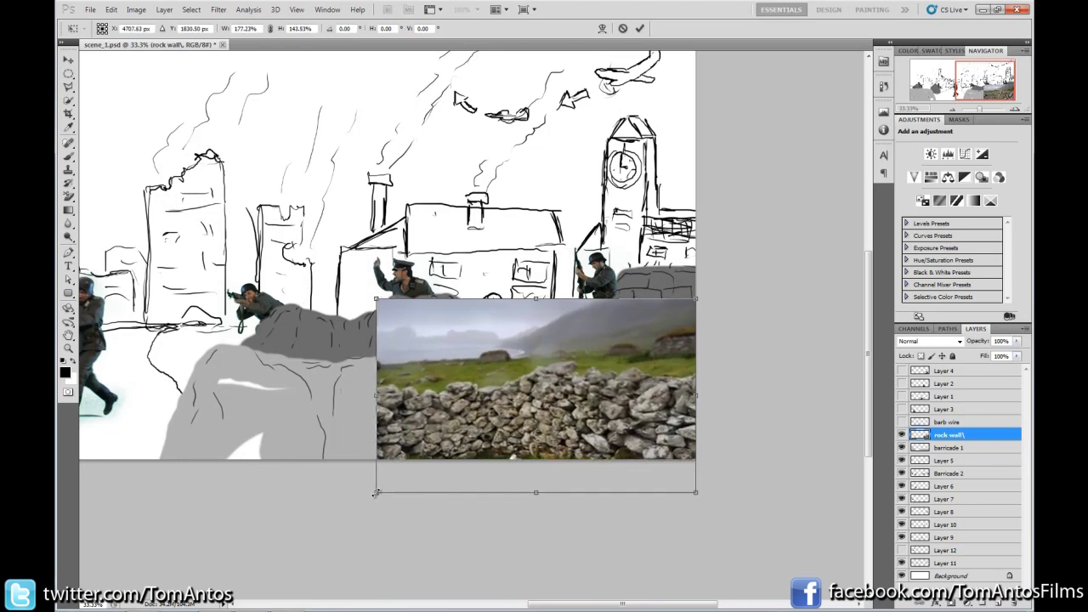
left_click_drag(457, 427, 460, 400)
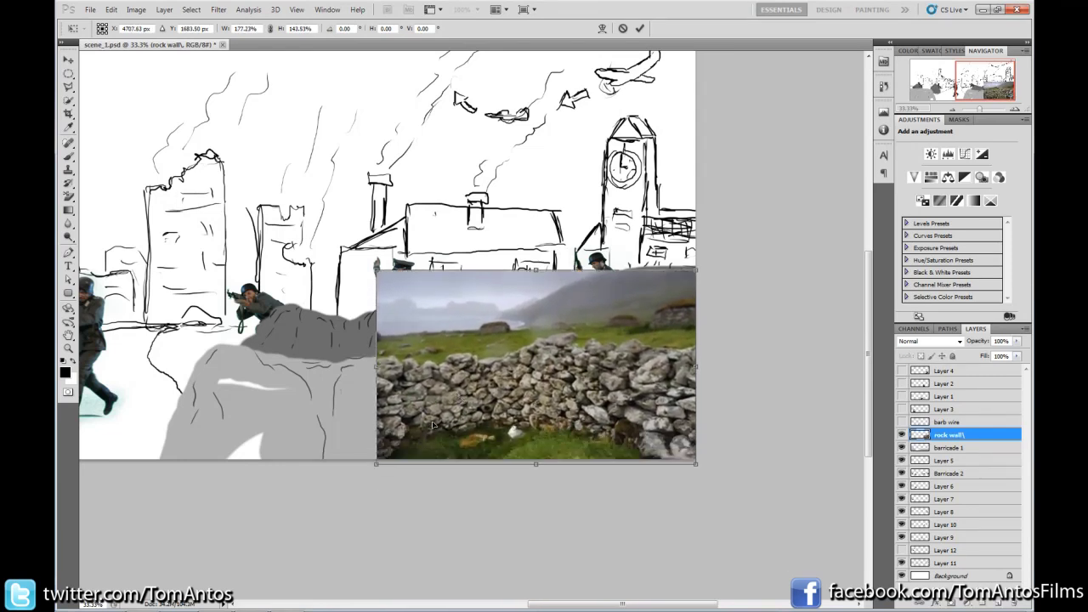
key("Return")
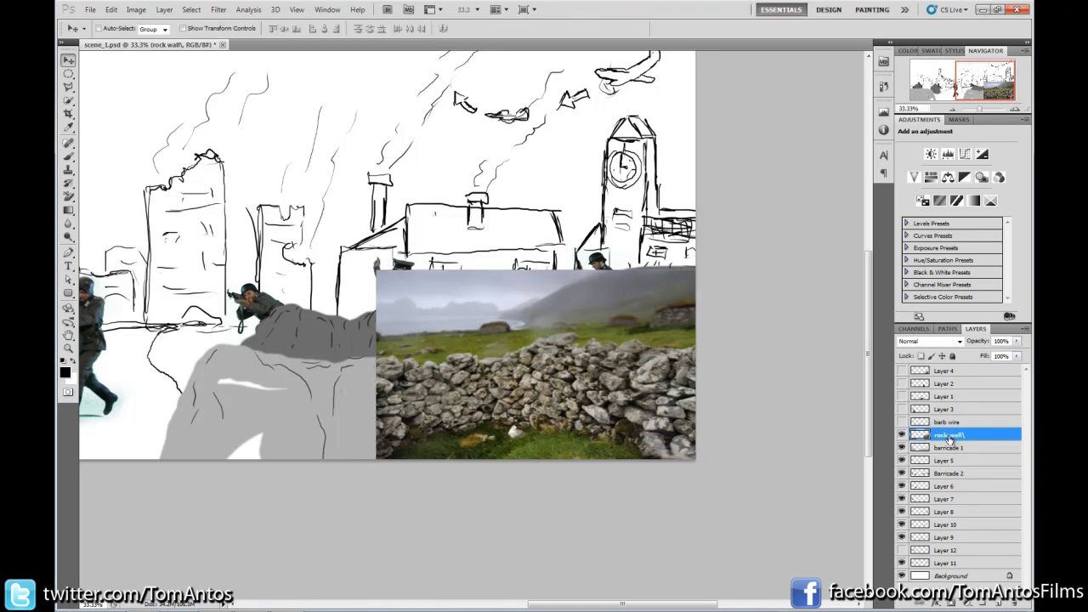
Add a layer above the rock wall and Clone Stamp stones over the grass at the wall's foot, sampling All Layers.
left_click(999, 602)
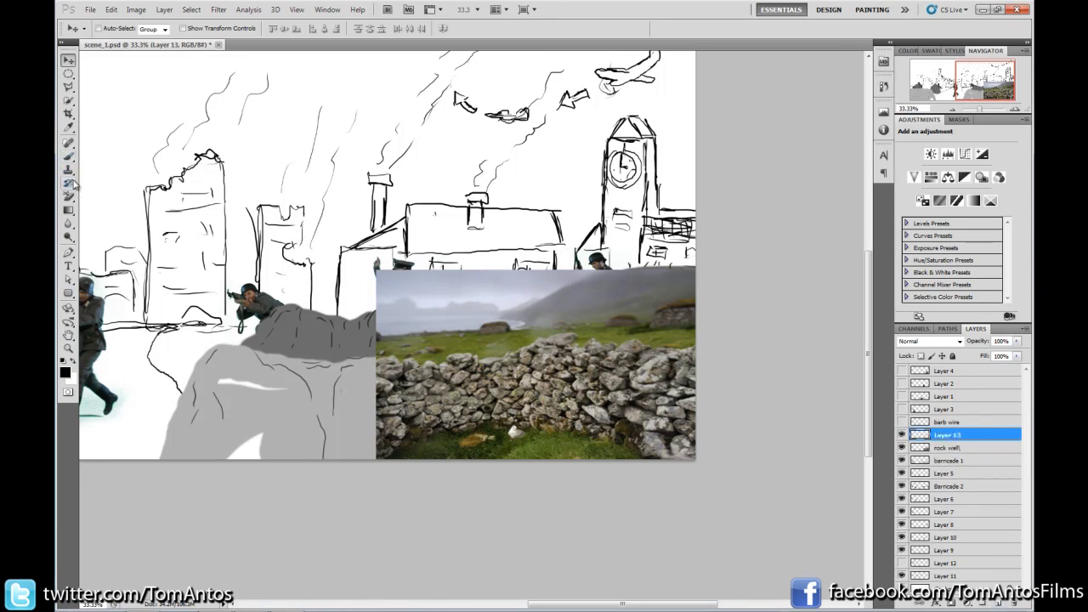
left_click_drag(70, 171, 102, 172)
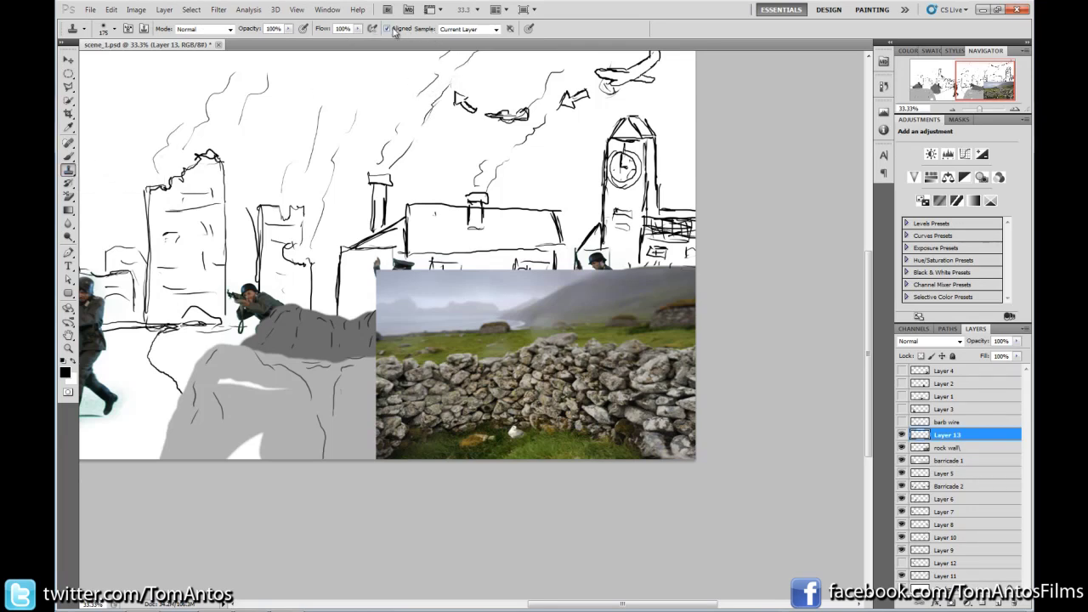
left_click(496, 29)
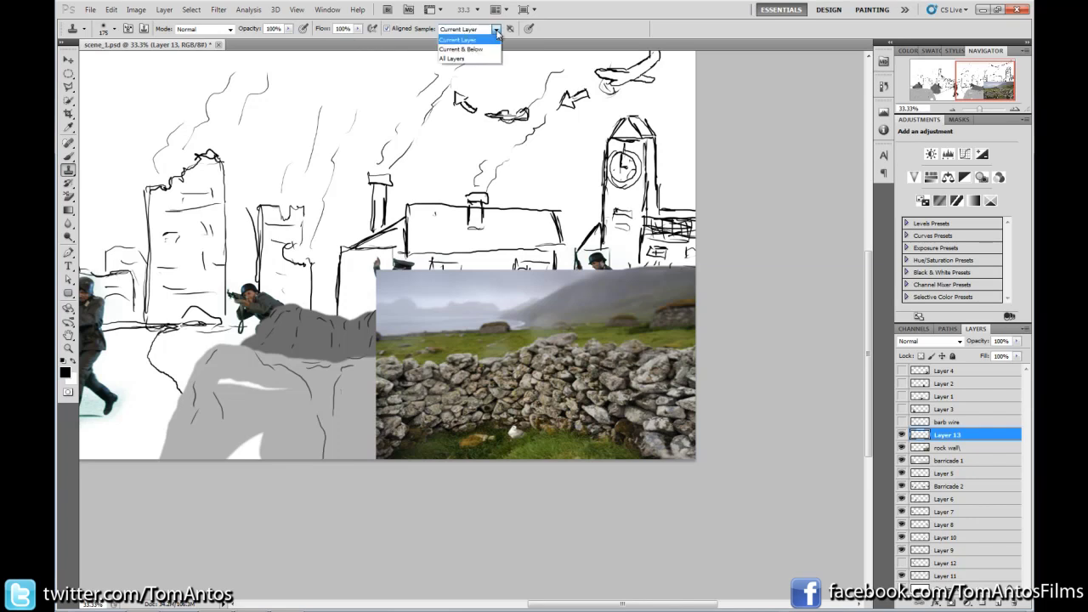
left_click(459, 58)
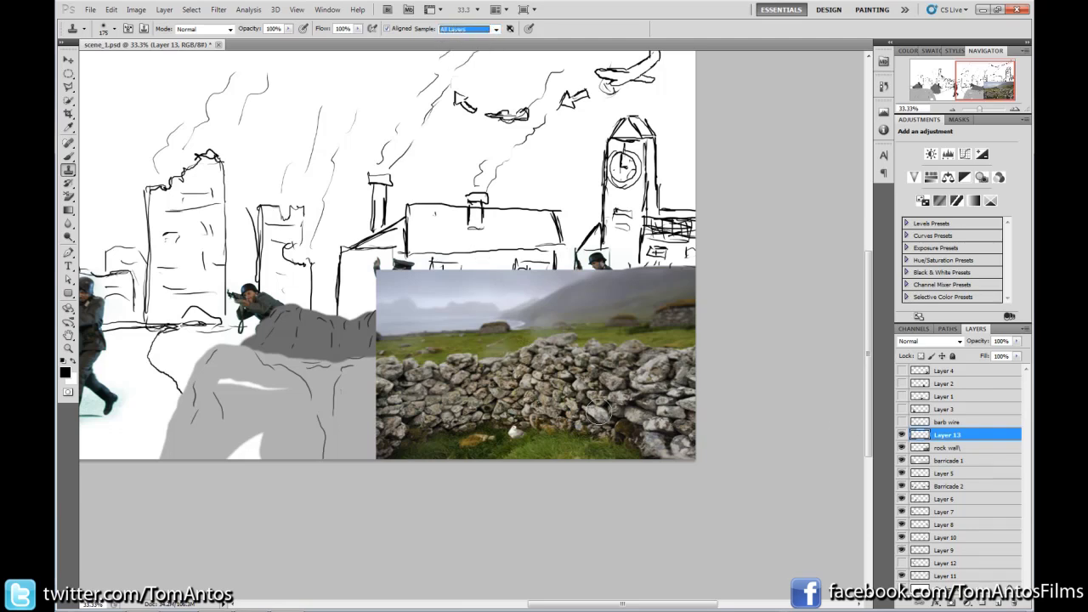
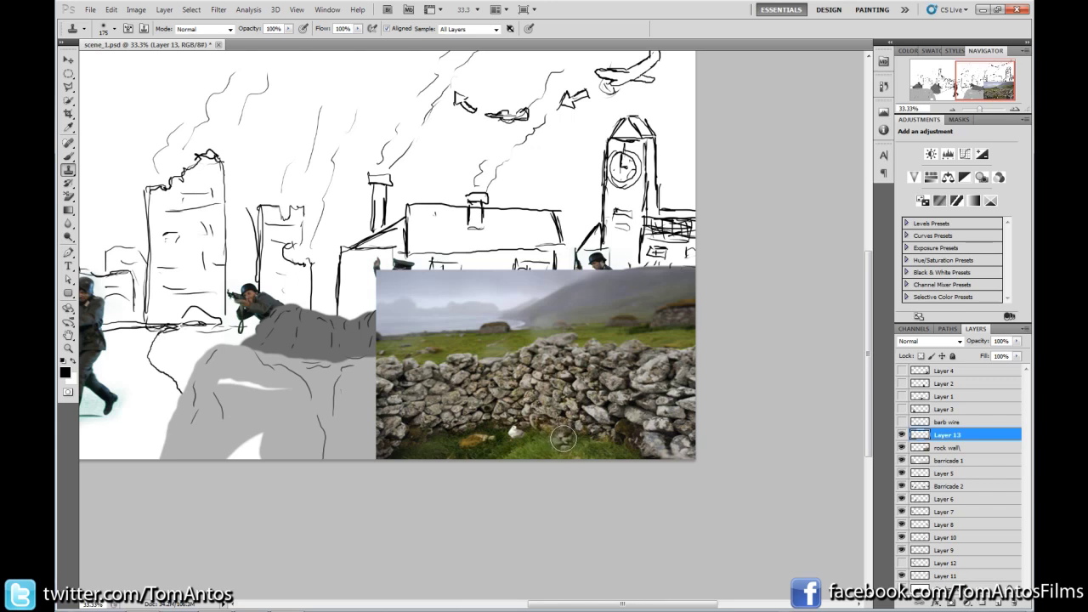
mouse_move(551, 437)
left_mouse_down()
mouse_move(402, 454)
mouse_move(544, 457)
mouse_move(589, 440)
mouse_move(631, 459)
mouse_move(578, 460)
mouse_move(608, 444)
mouse_move(560, 423)
mouse_move(621, 417)
mouse_move(499, 419)
left_mouse_up()
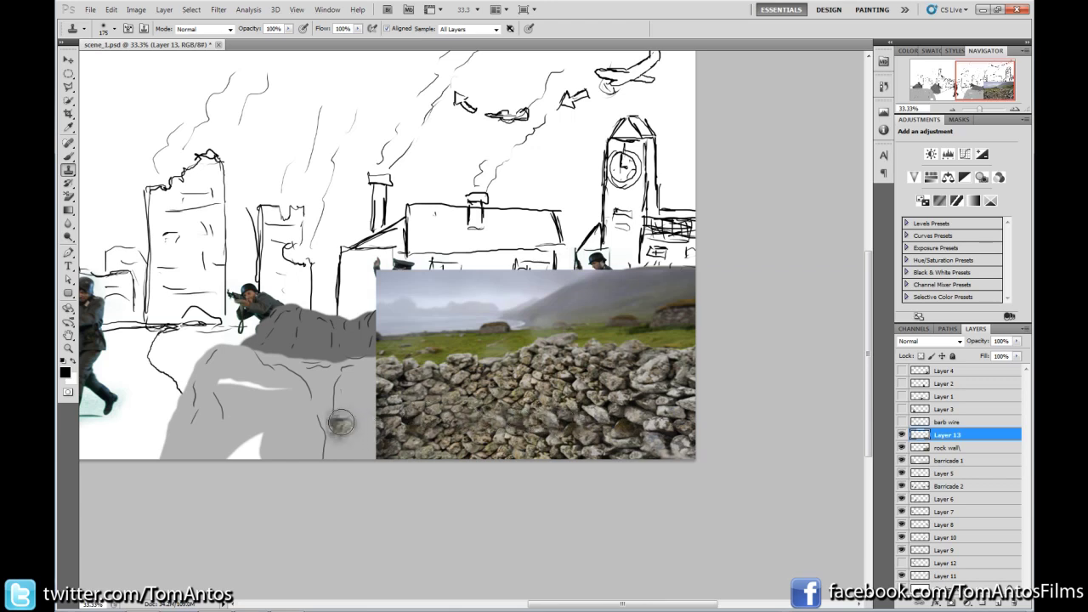
Clone the stone texture leftward until it covers the rest of the light-grey foreground barricade sketch.
left_click(462, 367, "alt")
mouse_move(374, 364)
left_mouse_down()
mouse_move(368, 460)
mouse_move(337, 450)
mouse_move(376, 428)
mouse_move(301, 451)
mouse_move(315, 454)
mouse_move(318, 426)
mouse_move(349, 421)
mouse_move(335, 404)
mouse_move(371, 405)
mouse_move(347, 390)
mouse_move(370, 385)
mouse_move(359, 380)
mouse_move(306, 390)
mouse_move(321, 408)
mouse_move(299, 421)
mouse_move(346, 419)
mouse_move(301, 420)
mouse_move(270, 448)
mouse_move(282, 453)
mouse_move(255, 458)
mouse_move(303, 410)
mouse_move(298, 422)
mouse_move(259, 409)
mouse_move(287, 401)
mouse_move(218, 460)
mouse_move(206, 431)
mouse_move(218, 418)
mouse_move(255, 413)
left_mouse_up()
mouse_move(408, 366)
left_mouse_down()
mouse_move(255, 374)
mouse_move(237, 361)
mouse_move(204, 391)
mouse_move(192, 374)
mouse_move(225, 408)
mouse_move(276, 410)
mouse_move(204, 396)
mouse_move(166, 446)
mouse_move(220, 427)
mouse_move(209, 446)
mouse_move(166, 451)
mouse_move(255, 429)
mouse_move(250, 399)
left_mouse_up()
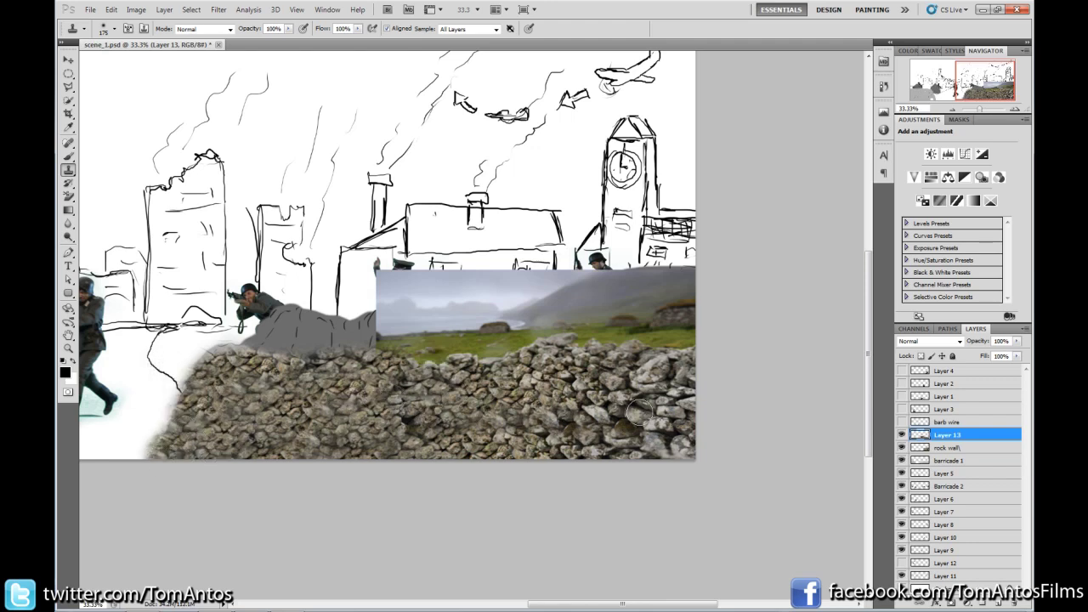
Hide all layers below the rock wall and merge the visible cloned stones and wall photo into one layer.
left_click_drag(902, 463, 902, 576)
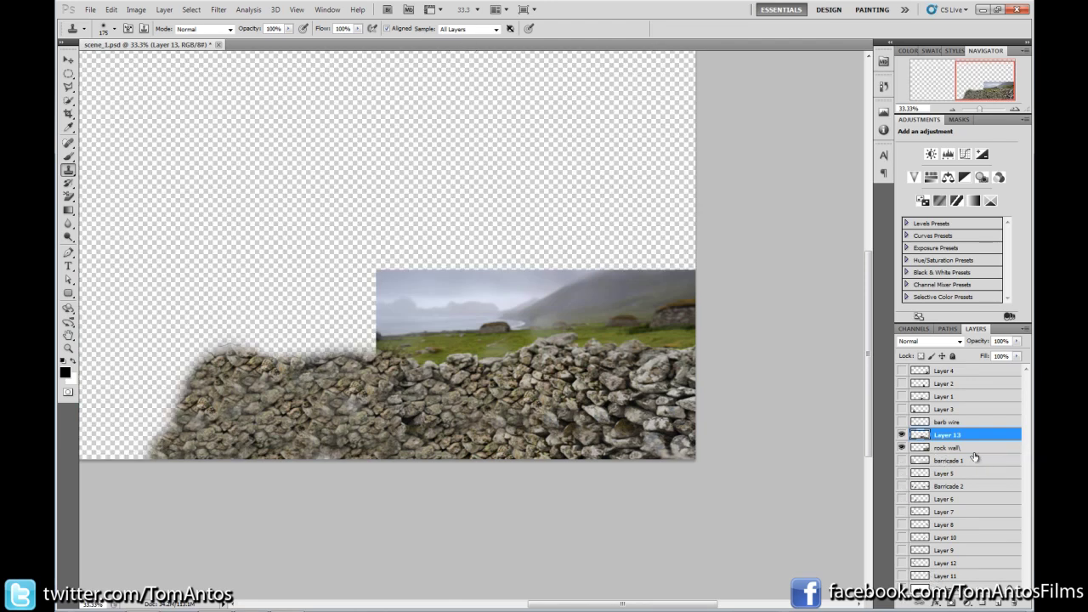
double_click(944, 448)
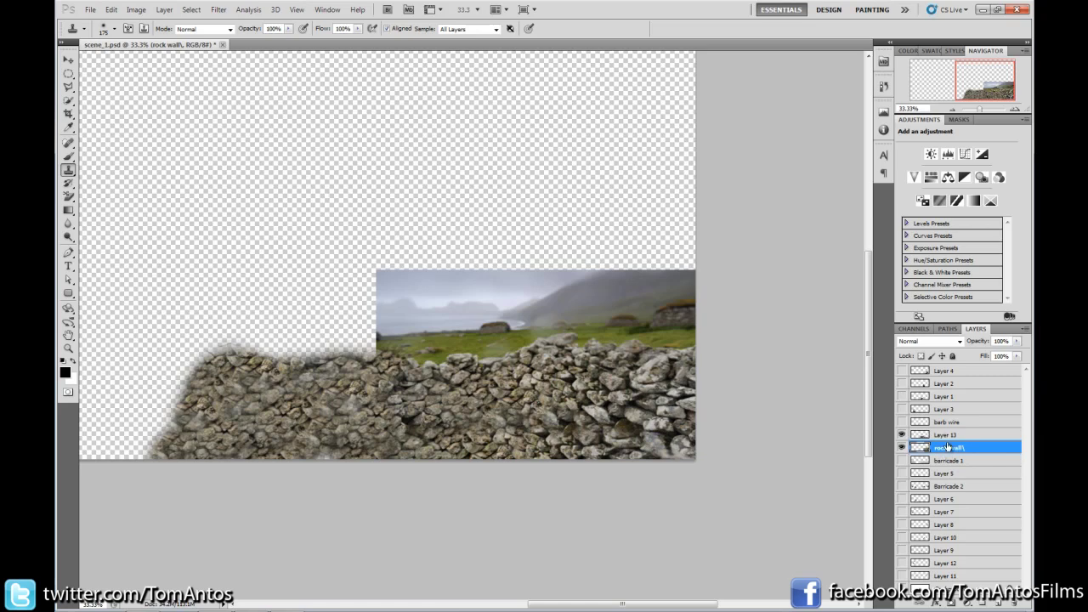
left_click(1025, 329)
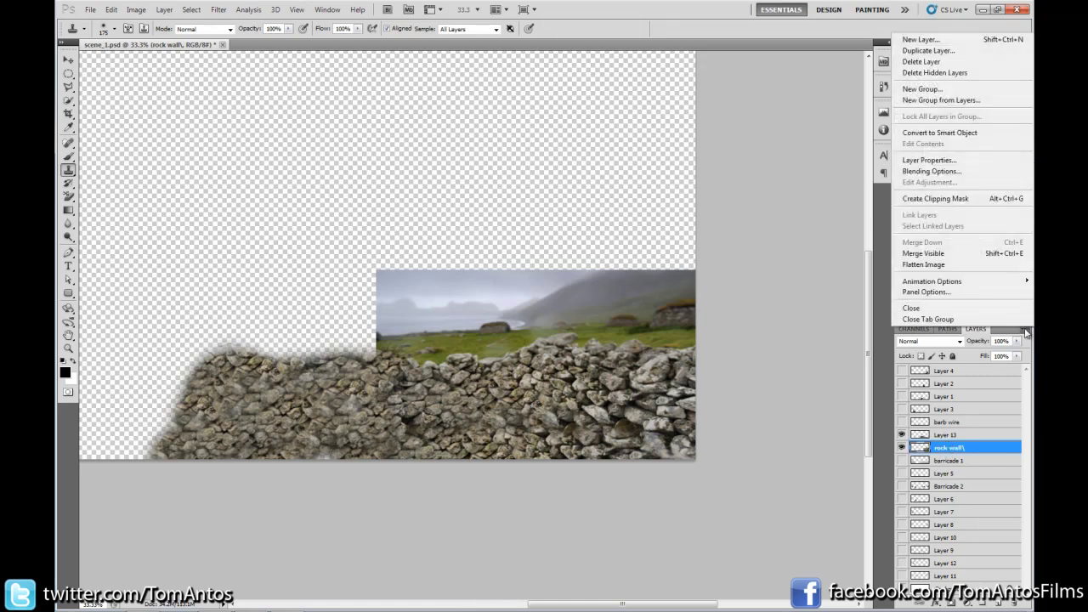
left_click(934, 253)
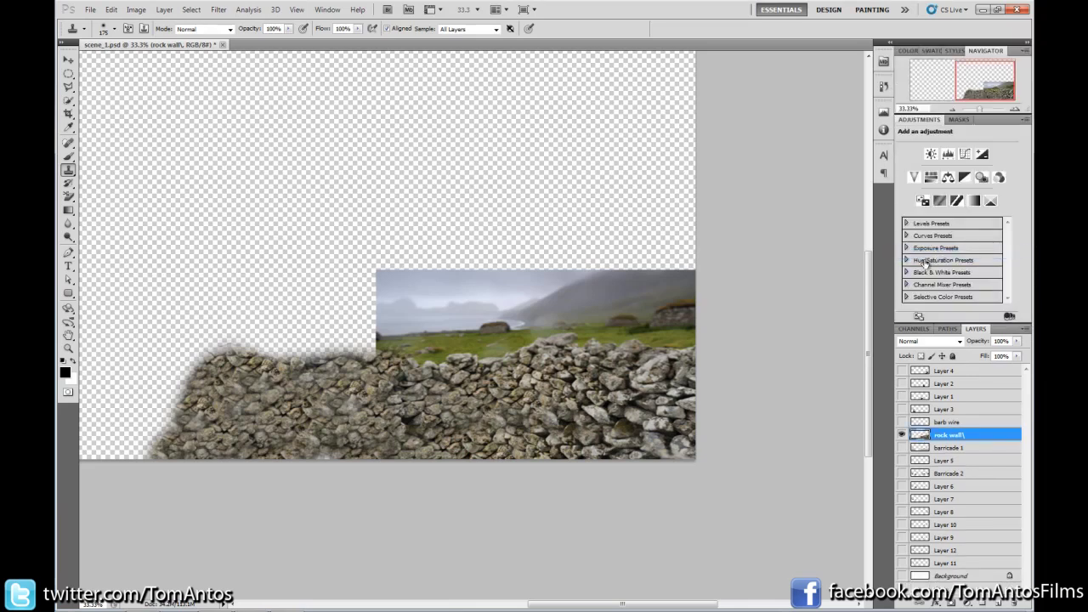
left_click(903, 435)
left_click(903, 435)
Erase the sky, sea and hills above the rock wall using the Eraser at 100% hardness.
left_click(1014, 109)
left_click(1014, 110)
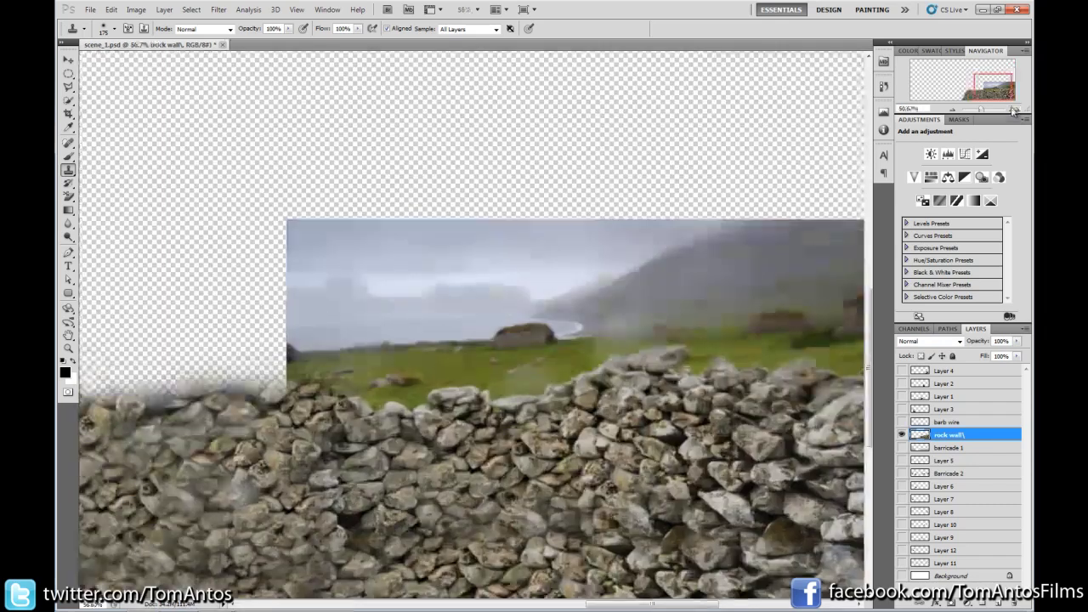
key("ctrl+z")
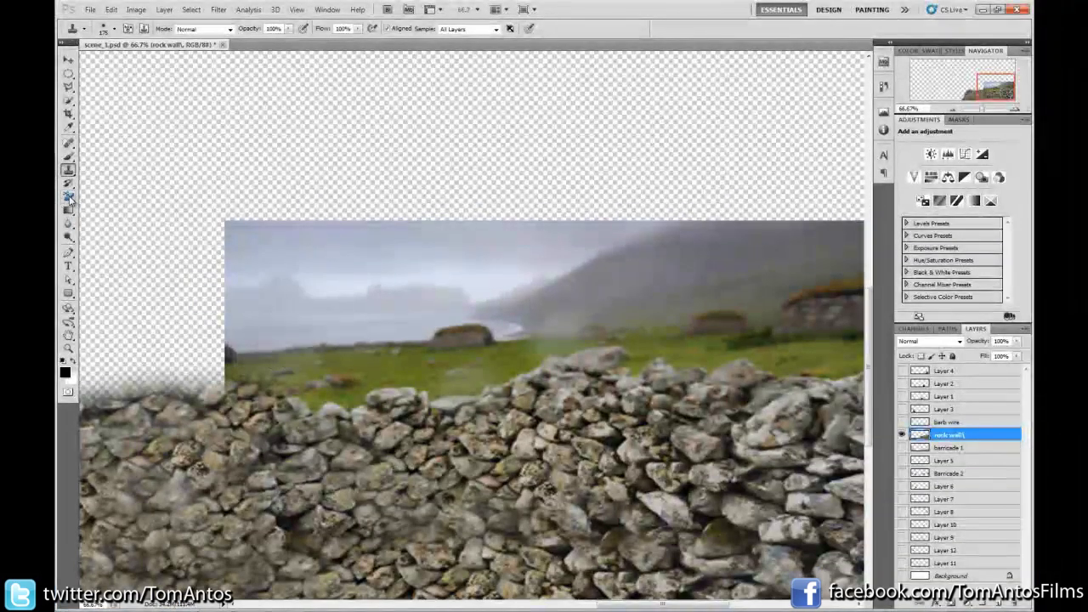
left_click_drag(70, 197, 98, 196)
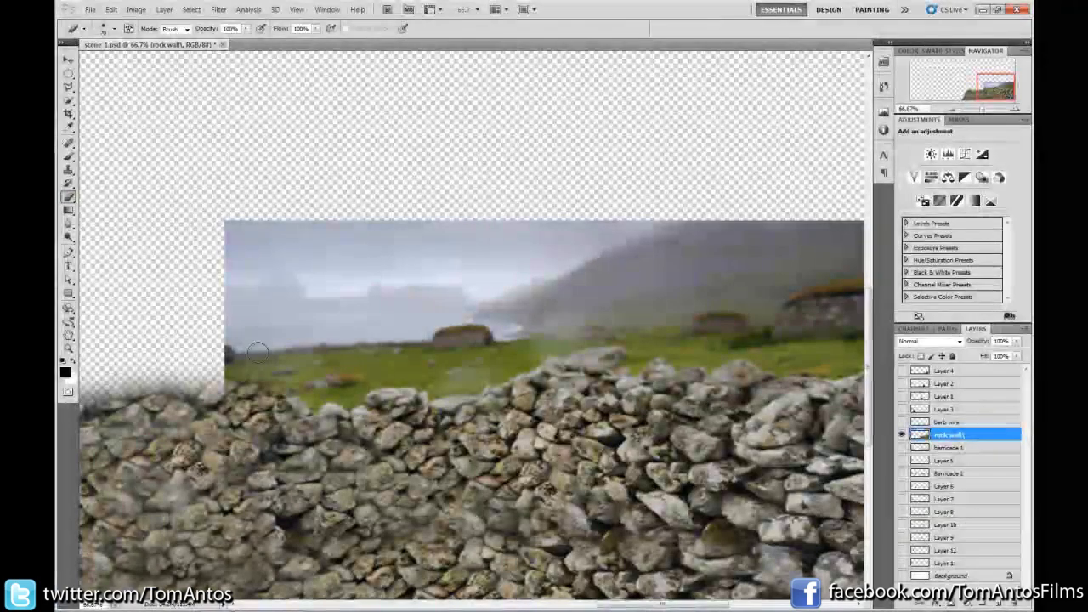
left_click_drag(291, 382, 319, 388)
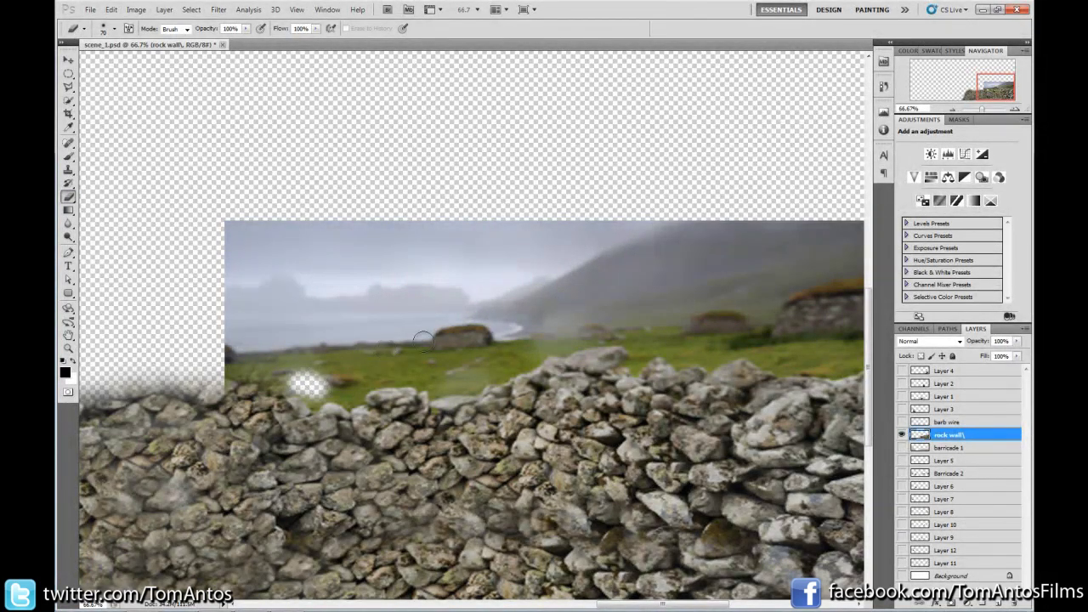
left_click(104, 30)
key("Tab")
type("100")
left_click_drag(112, 61, 147, 65)
left_click(251, 240)
mouse_move(251, 240)
left_mouse_down()
mouse_move(796, 189)
mouse_move(588, 223)
mouse_move(850, 242)
mouse_move(832, 267)
mouse_move(835, 315)
mouse_move(539, 315)
mouse_move(323, 362)
mouse_move(260, 348)
mouse_move(252, 289)
mouse_move(685, 262)
mouse_move(571, 282)
left_mouse_up()
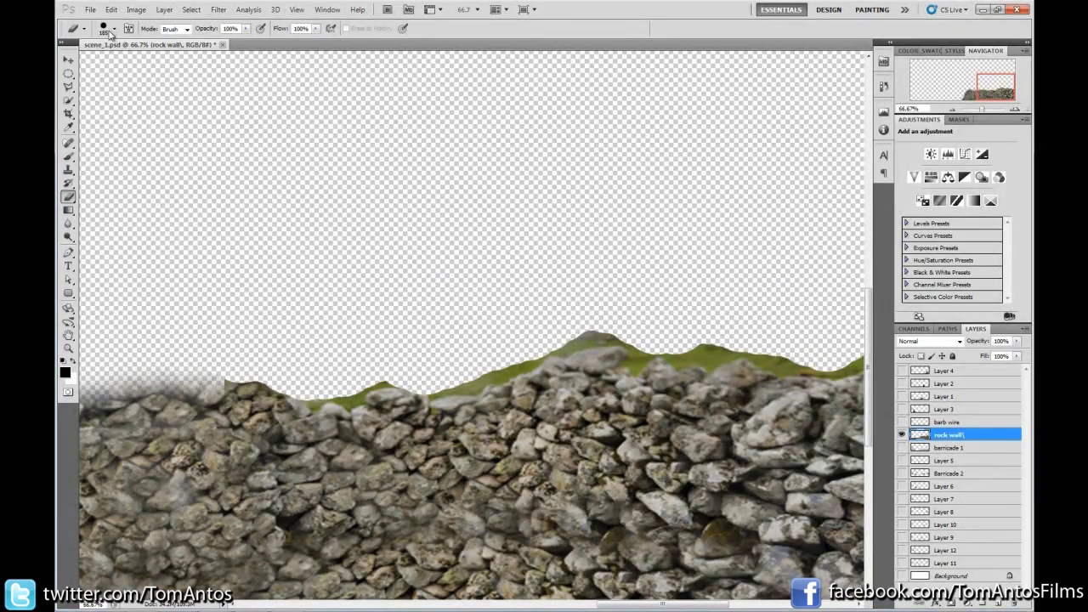
Reduce the Eraser to 20 px and erase the leftover grass around the stones along the wall's upper edge.
left_click(112, 31)
left_click_drag(86, 63, 83, 63)
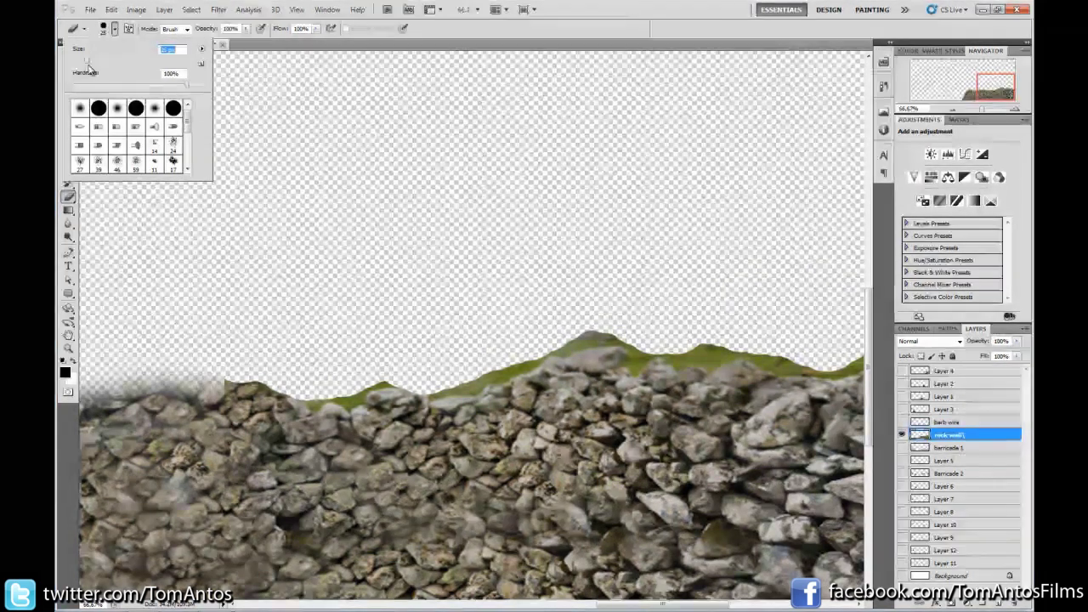
left_click(302, 400)
left_click_drag(323, 400, 342, 403)
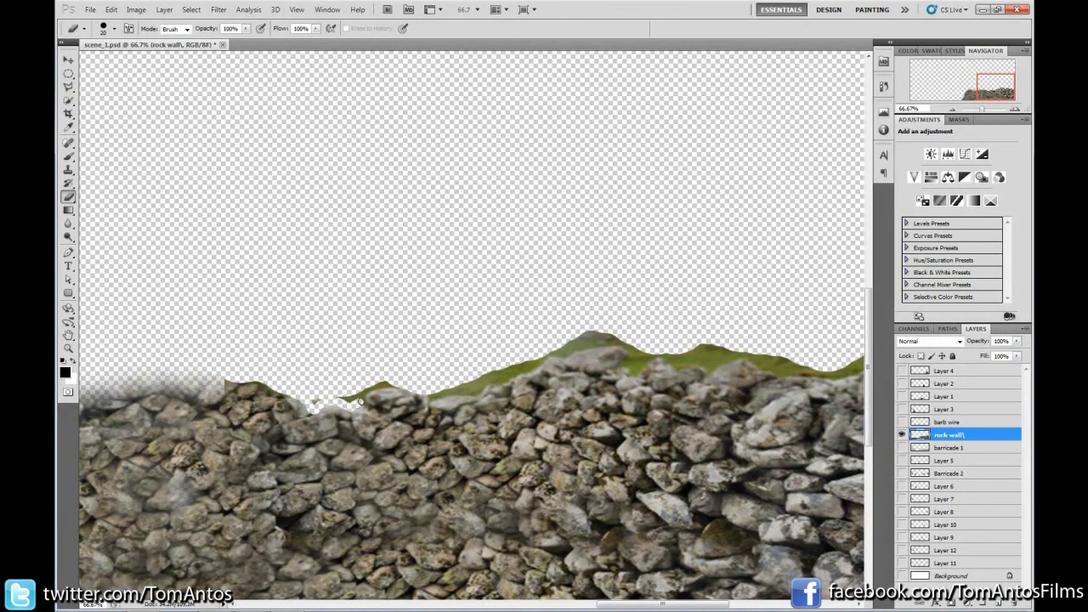
left_click_drag(377, 385, 425, 390)
left_click_drag(358, 398, 347, 400)
mouse_move(240, 383)
left_mouse_down()
mouse_move(223, 387)
mouse_move(241, 381)
left_mouse_up()
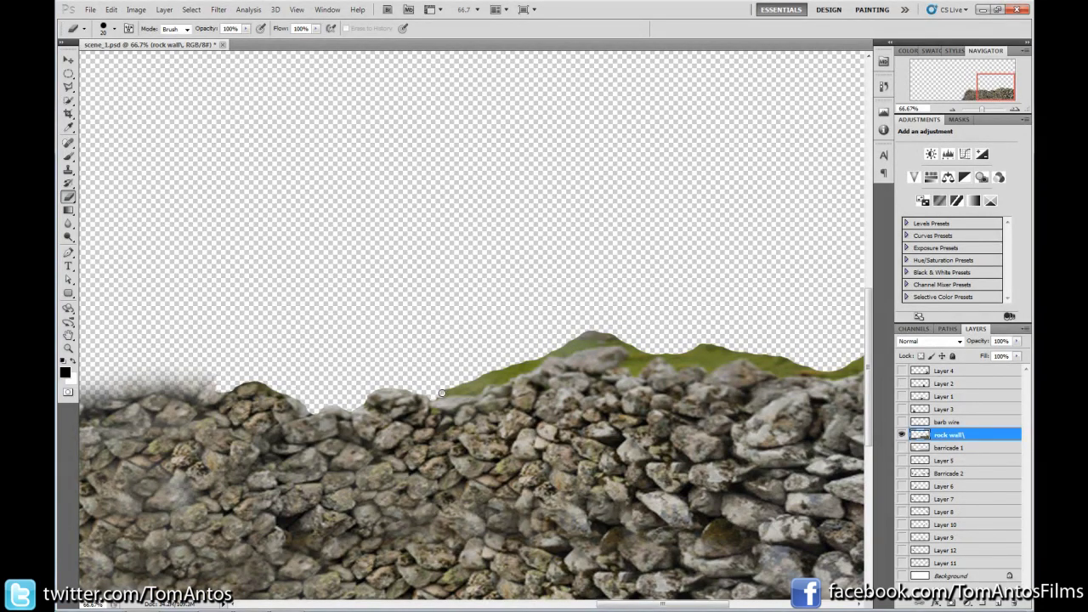
left_click_drag(436, 395, 459, 391)
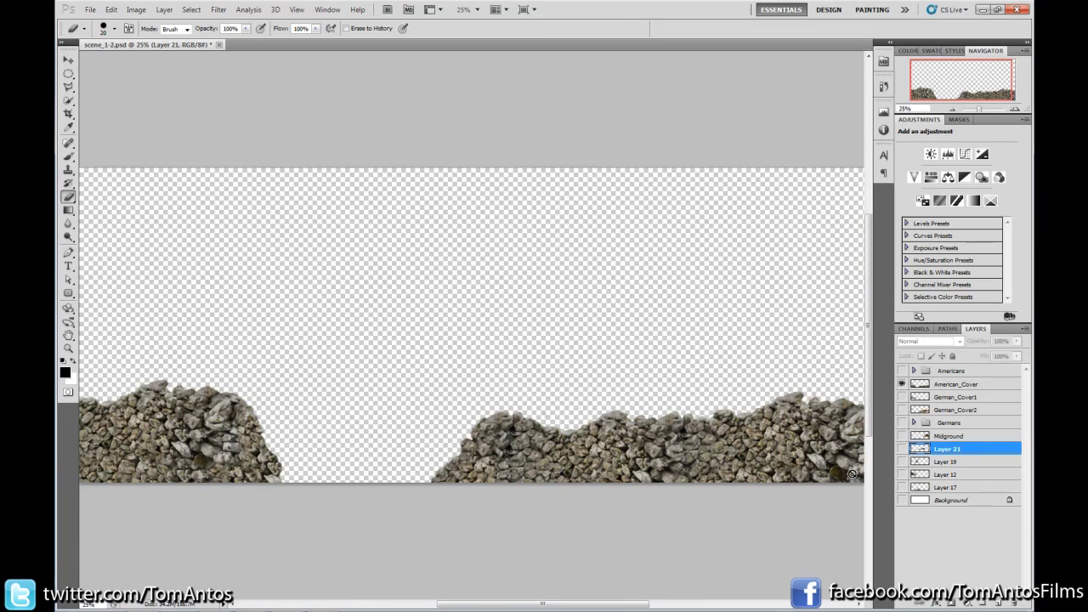
Show the Americans group and place the destroyed village wall photo behind the soldiers at about 247% scale.
left_click(901, 371)
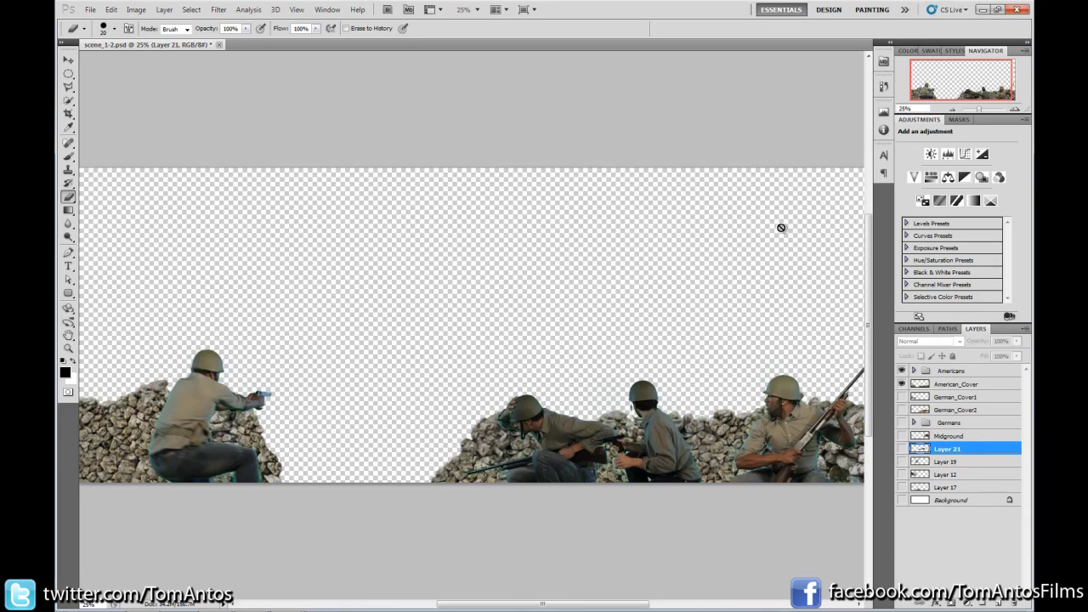
left_click_drag(697, 272, 508, 285)
left_click_drag(464, 332, 417, 316)
left_click_drag(483, 340, 622, 413)
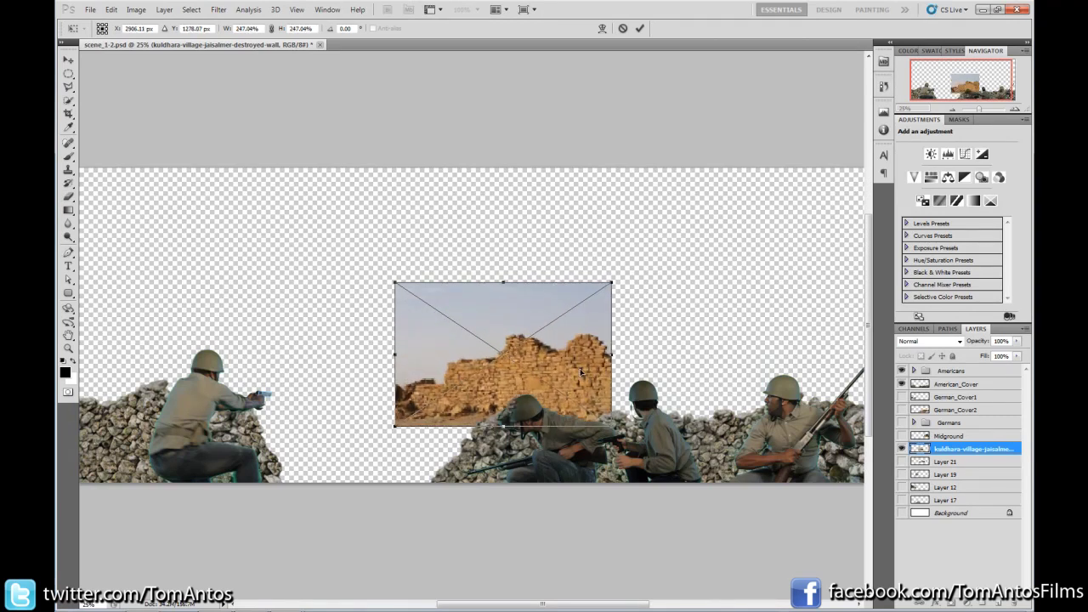
key("Return")
Move the destroyed village wall photo behind the soldier with the raised rifle at the scene's right end.
key("b")
left_click(572, 340)
left_click(535, 240)
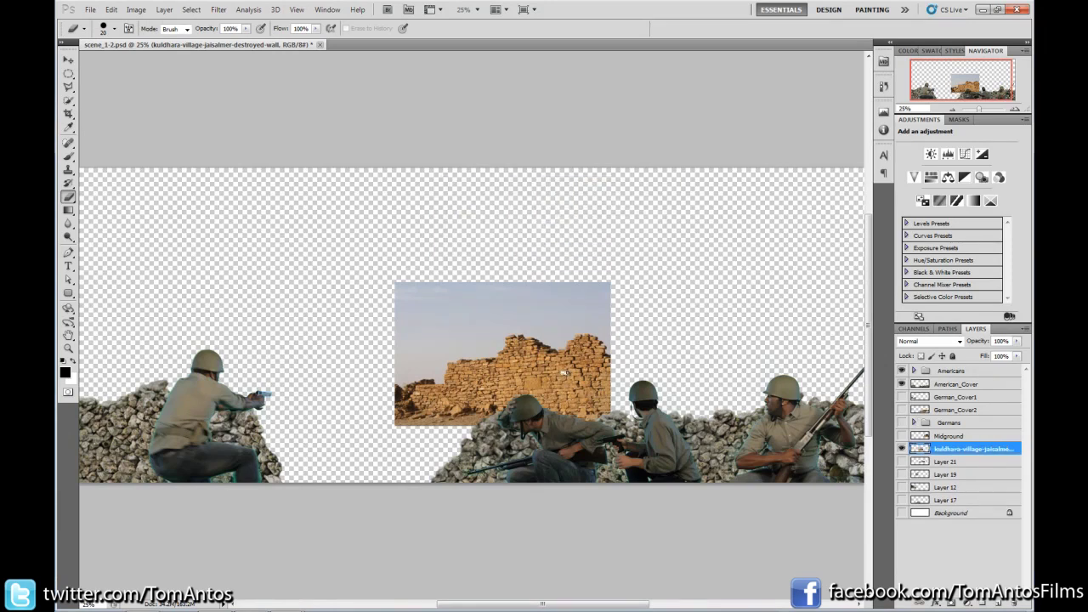
key("v")
mouse_move(545, 372)
left_mouse_down()
mouse_move(800, 341)
mouse_move(794, 349)
mouse_move(807, 355)
left_mouse_up()
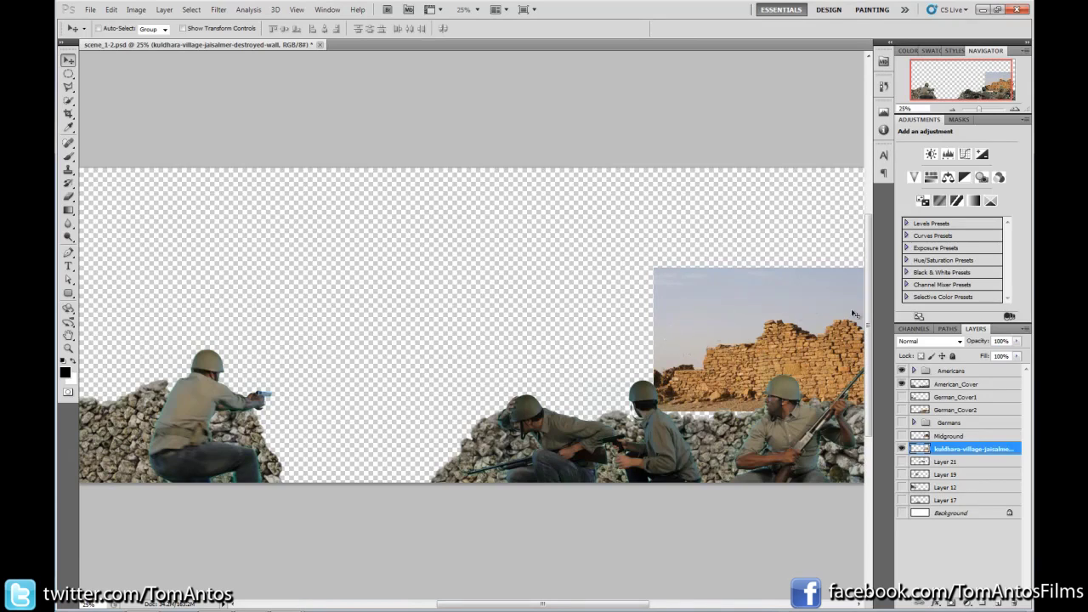
Delete the destroyed village wall photo layer and show the German_Cover2 brick wall and German_Cover1 barricade layers.
key("Delete")
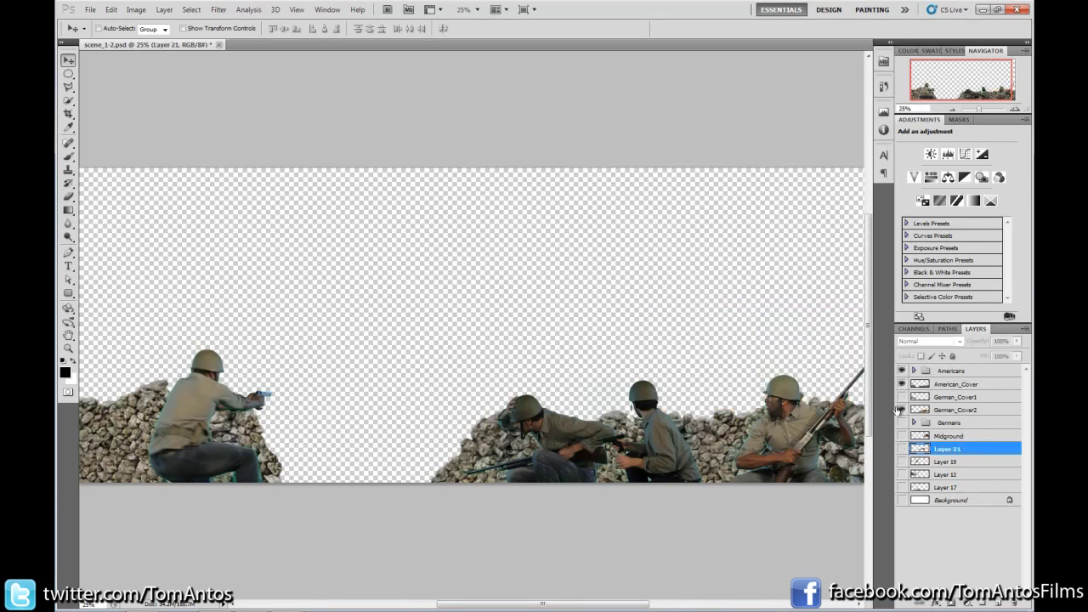
left_click(901, 410)
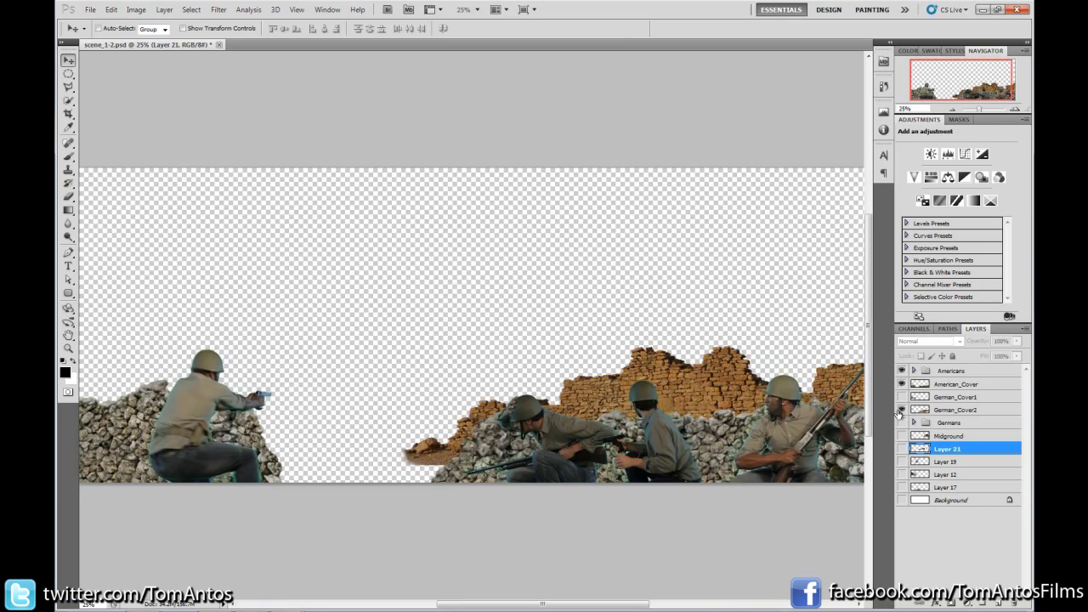
left_click(937, 411)
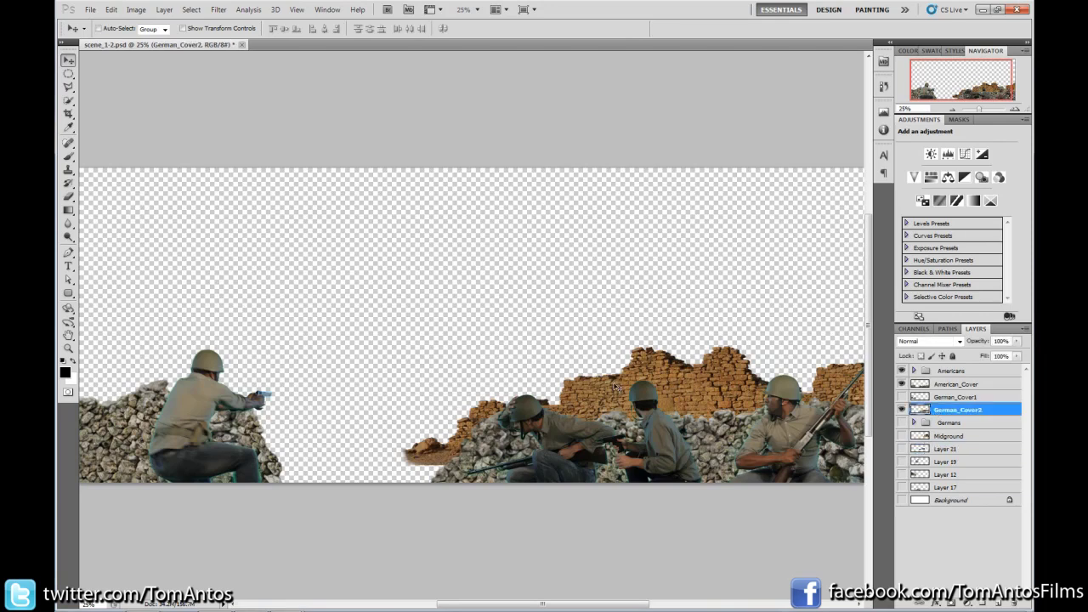
left_click_drag(623, 378, 676, 367)
left_click(902, 397)
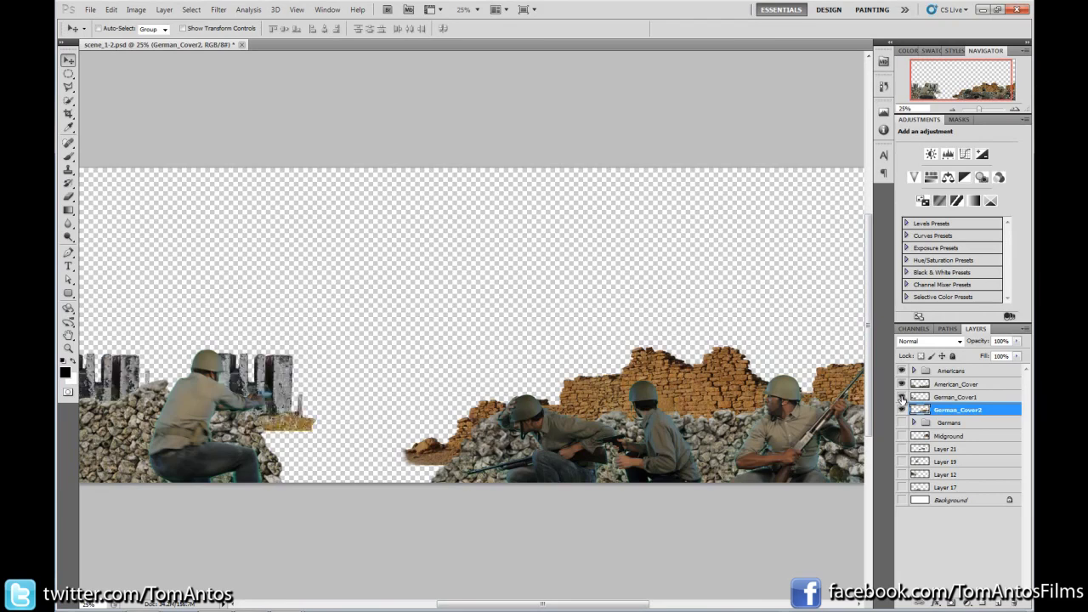
Try to move the German_Cover1 barricade up above the rock wall, and undo the move.
left_click_drag(272, 364, 288, 330)
key("ctrl+z")
left_click(946, 399)
left_click_drag(282, 380, 385, 316)
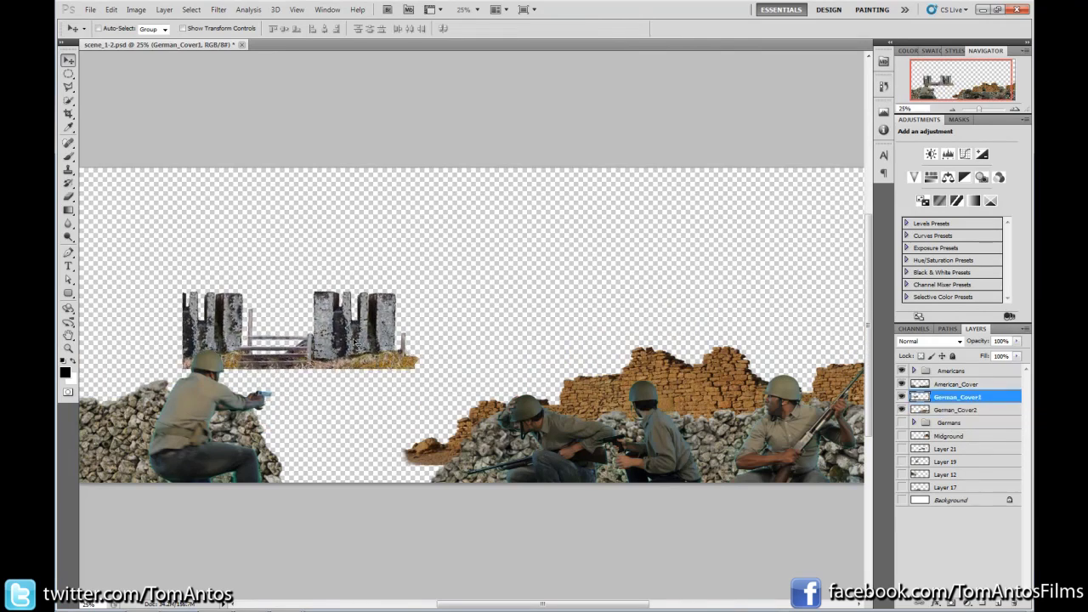
key("ctrl+z")
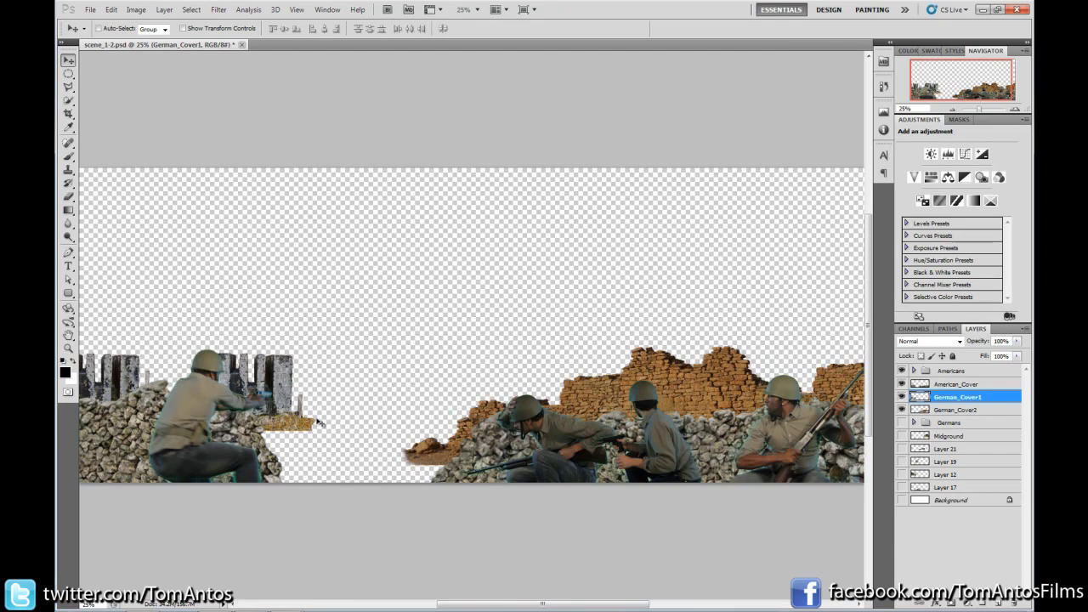
Show the Germans soldier group and the Midground ruined house layer behind the brick wall.
left_click_drag(901, 422, 901, 435)
left_click(901, 436)
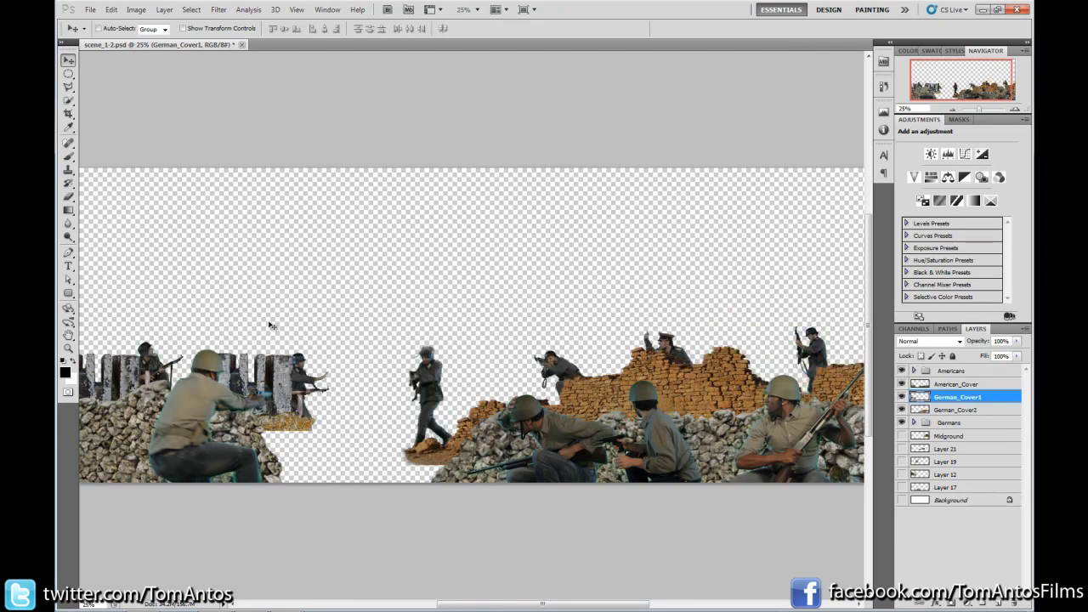
left_click(902, 436)
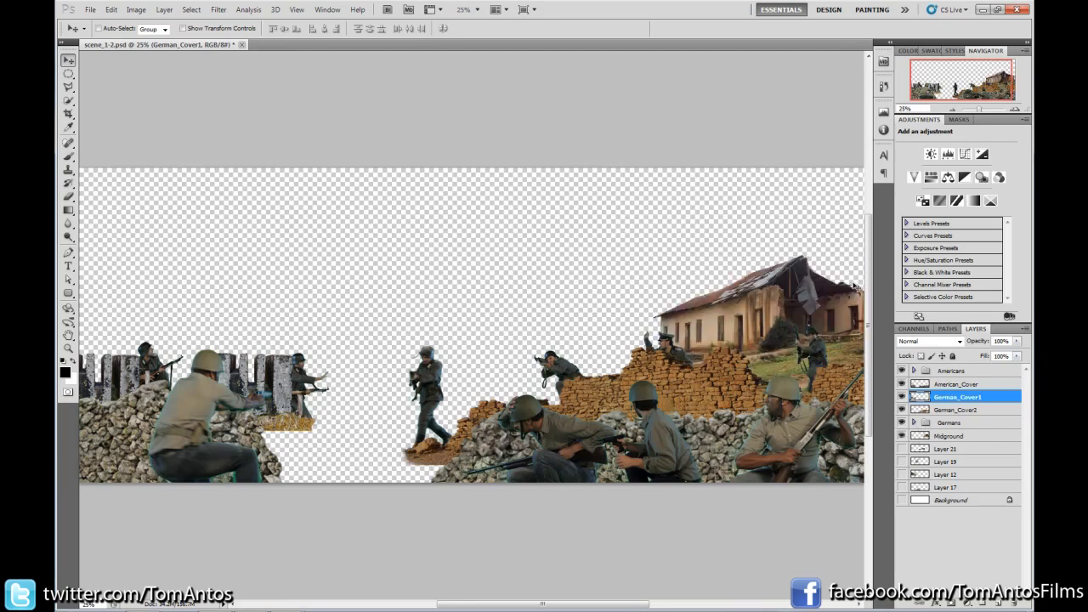
Show Layer 21, Layer 19, Layer 12 and Layer 17 with the background town buildings and cobblestone street.
left_click(902, 449)
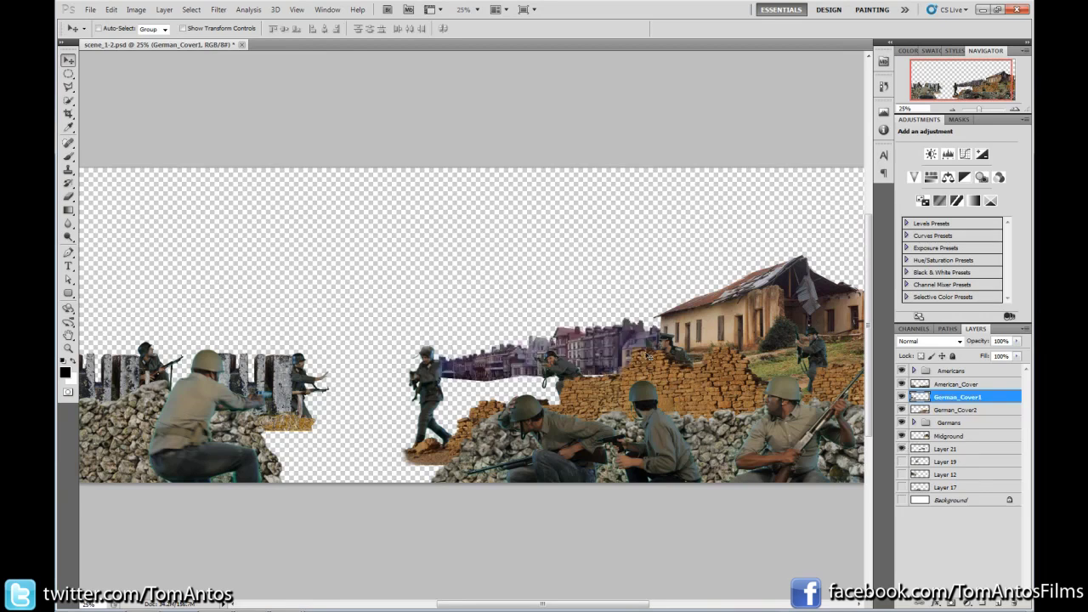
left_click(901, 462)
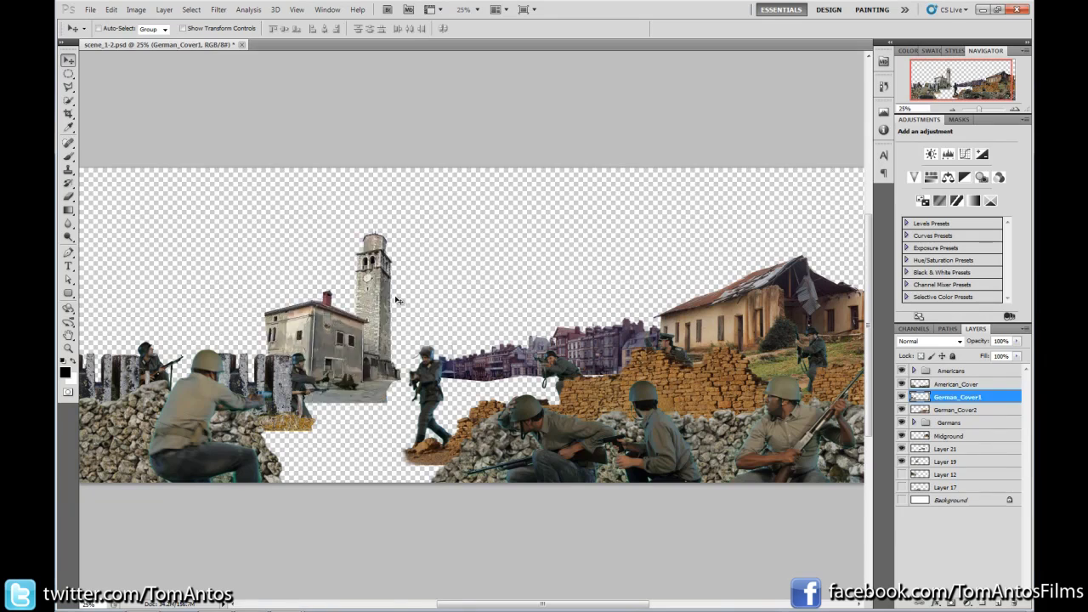
left_click(902, 435)
left_click(902, 475)
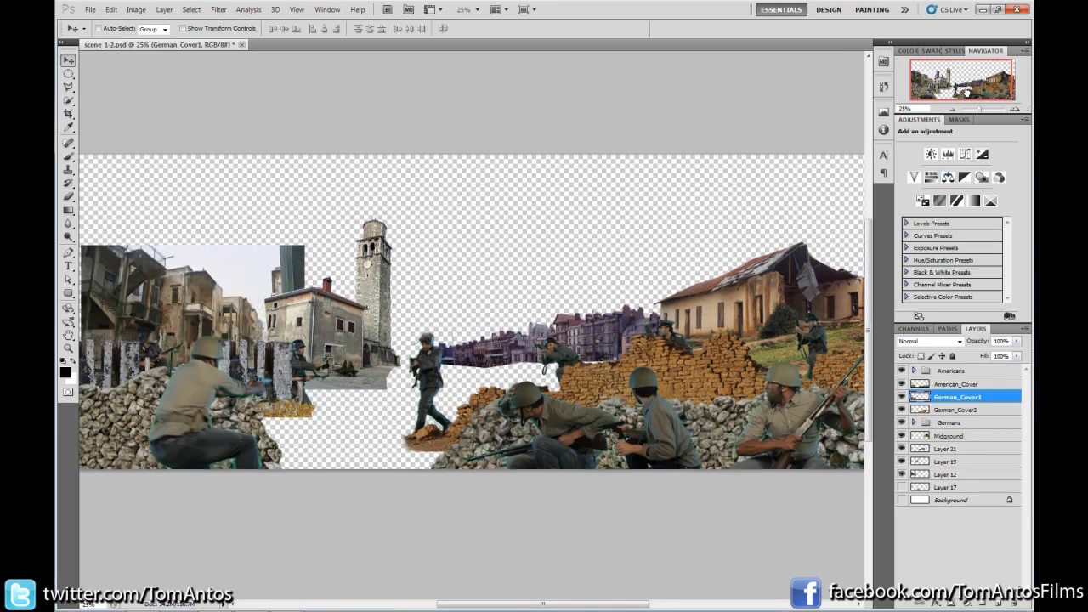
left_click_drag(980, 95, 941, 86)
left_click(1013, 108)
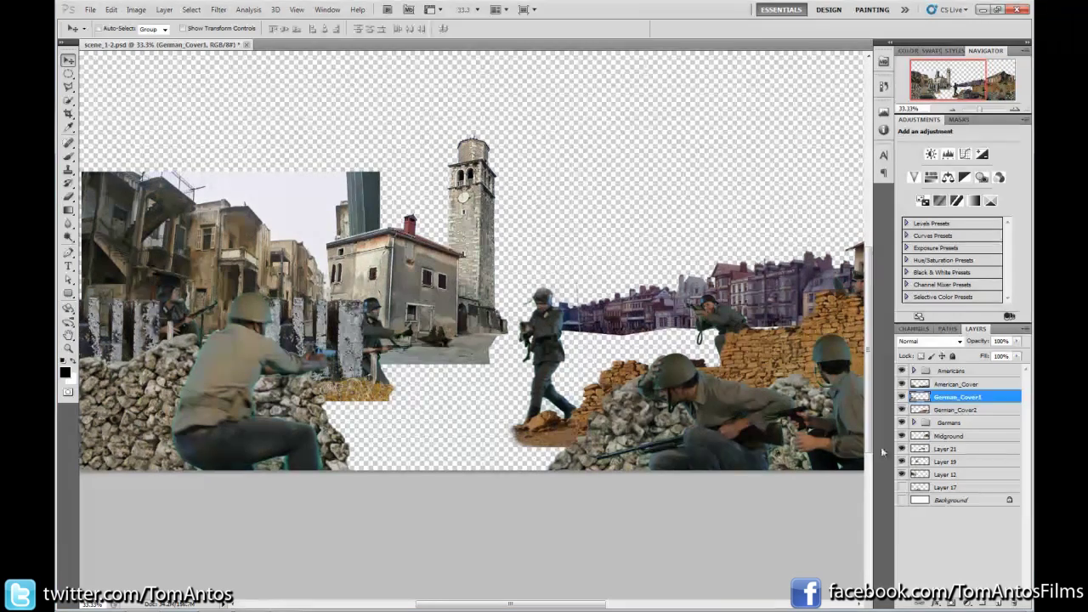
left_click(902, 487)
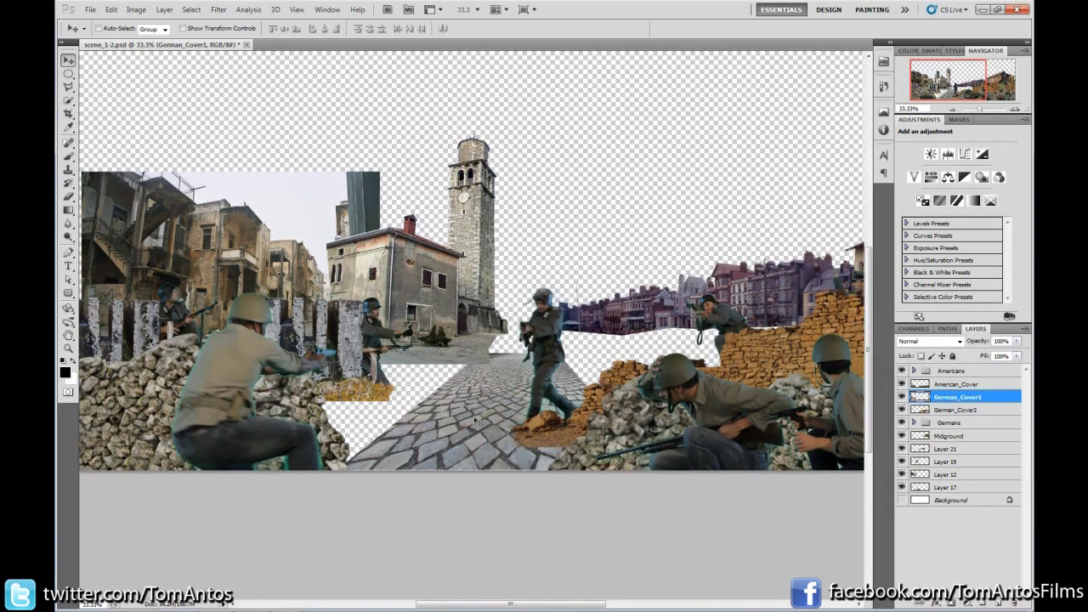
Nudge the German_Cover1 barricade slightly upward and reposition the Layer 17 cobblestone street.
key("Up")
key("Up")
key("Up")
key("Up")
key("Up")
key("Up")
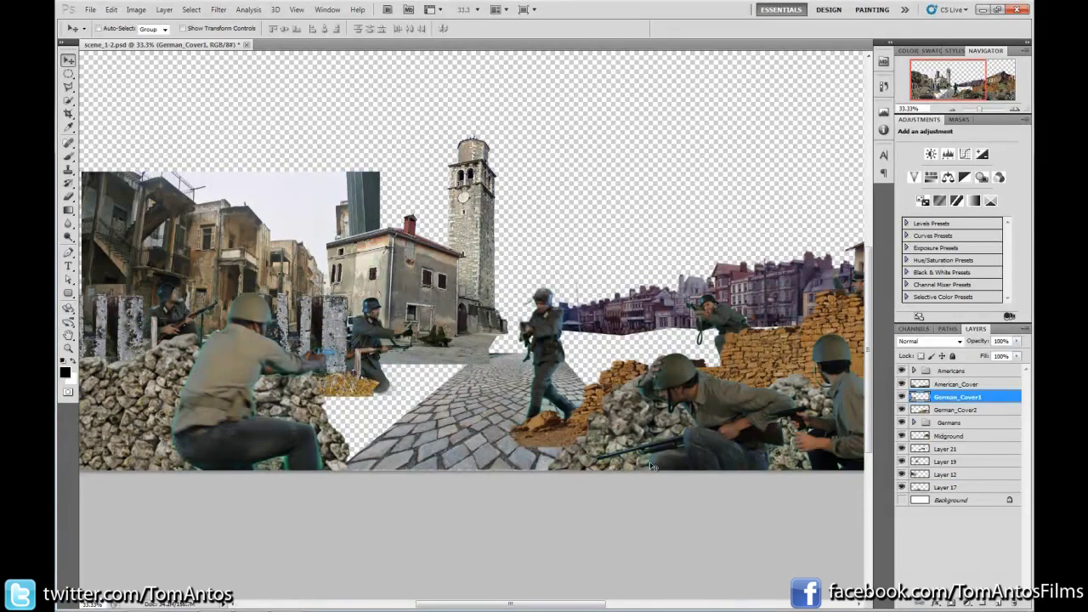
left_click(944, 487)
left_click_drag(478, 427, 418, 385)
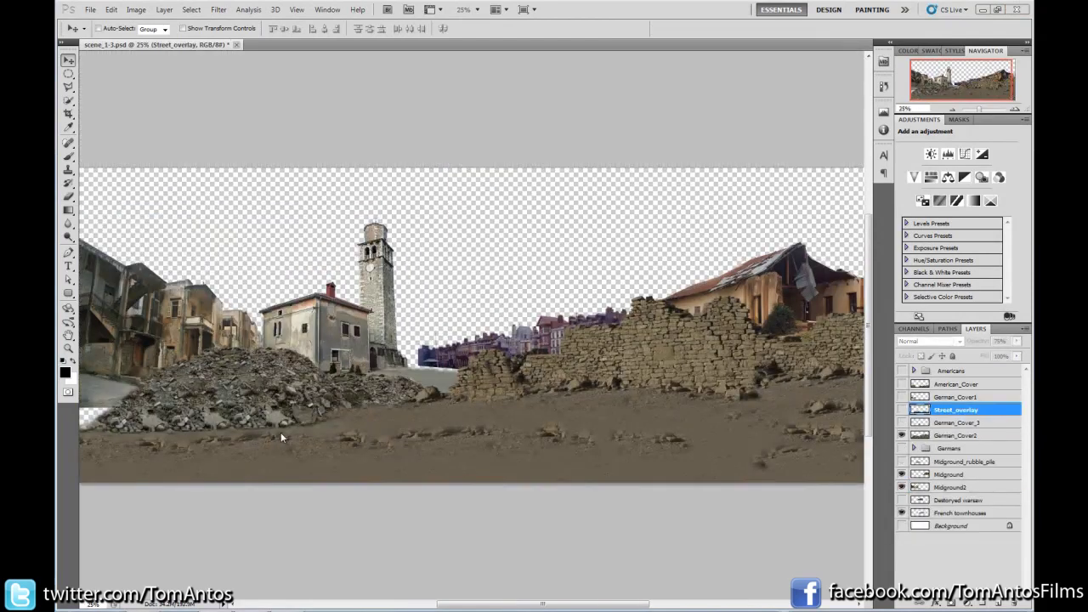
Show the Street_overlay layer to add the paving texture over the brown foreground ground.
left_click(1016, 109)
left_click(1016, 110)
left_click_drag(963, 81, 935, 82)
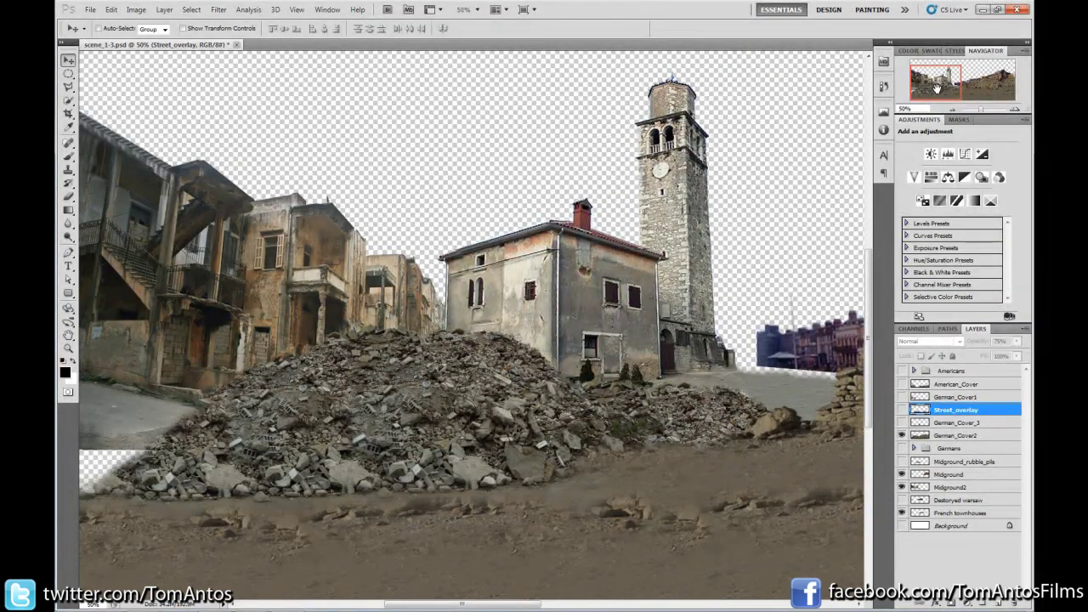
left_click_drag(937, 89, 963, 88)
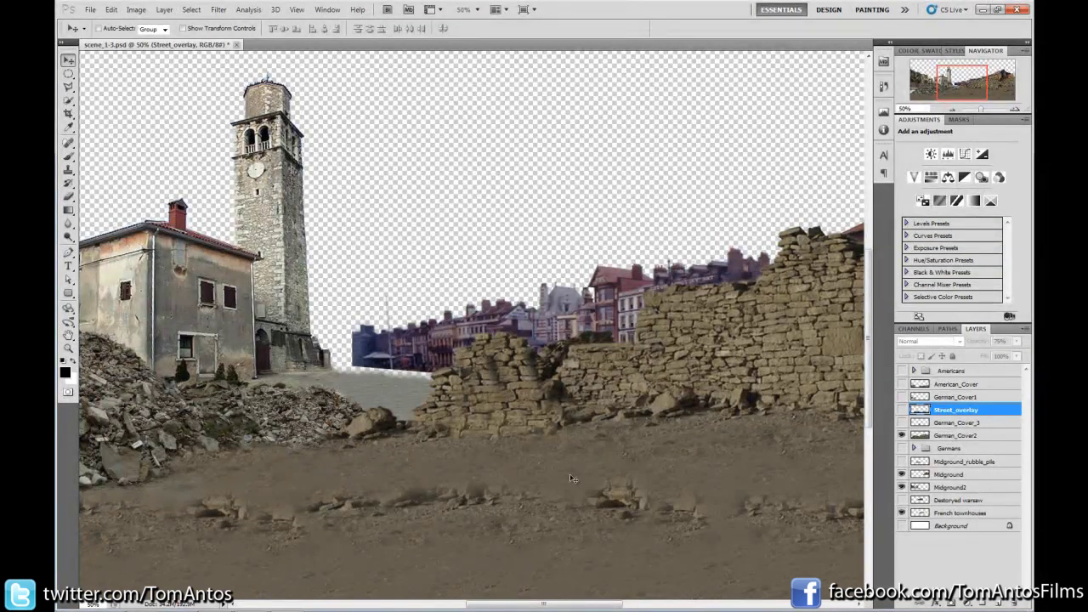
scroll(573, 479, "right", 2)
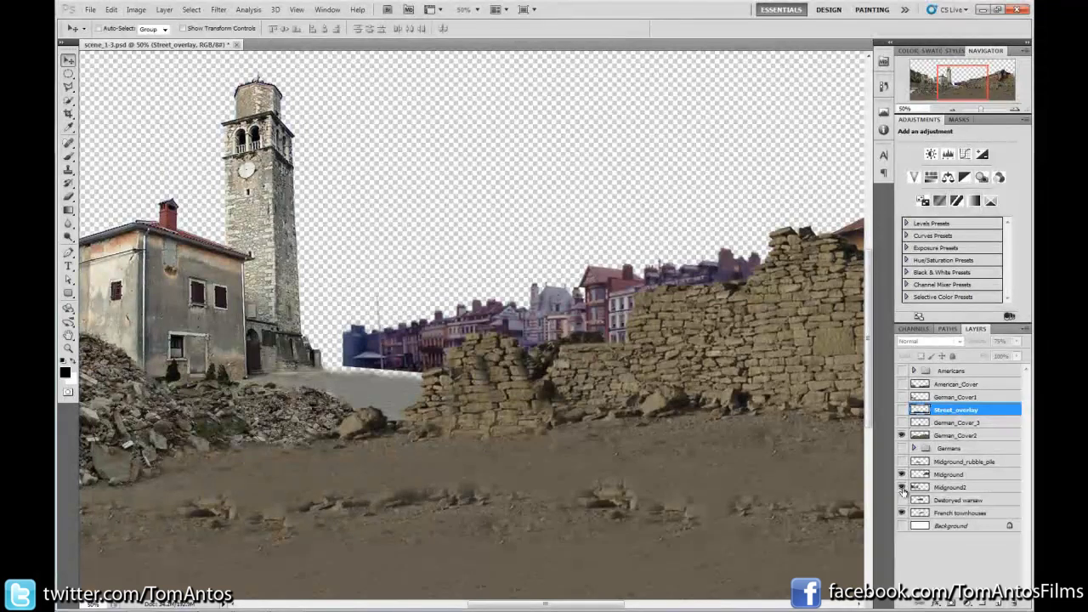
left_click(903, 411)
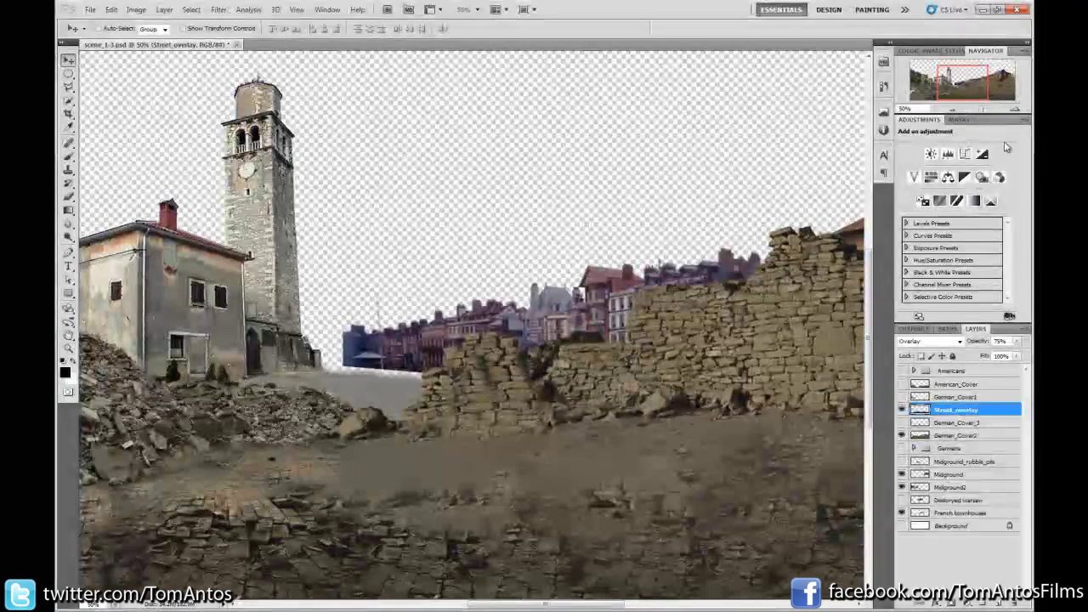
Show the Destoryed warsaw layer with the grey ruined buildings behind the clock tower.
left_click_drag(953, 82, 932, 82)
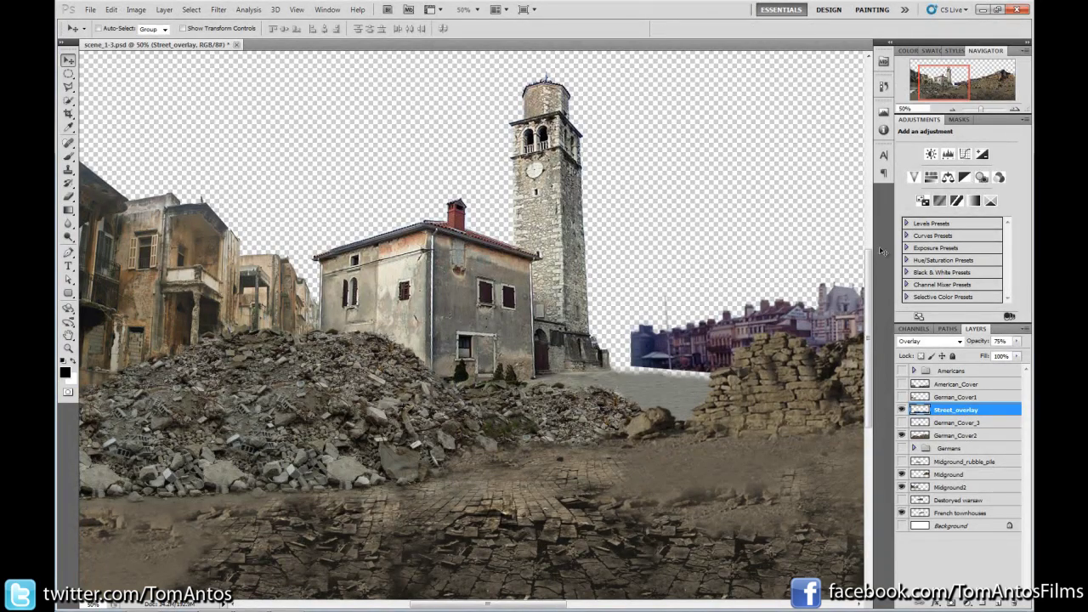
scroll(884, 357, "right", 2)
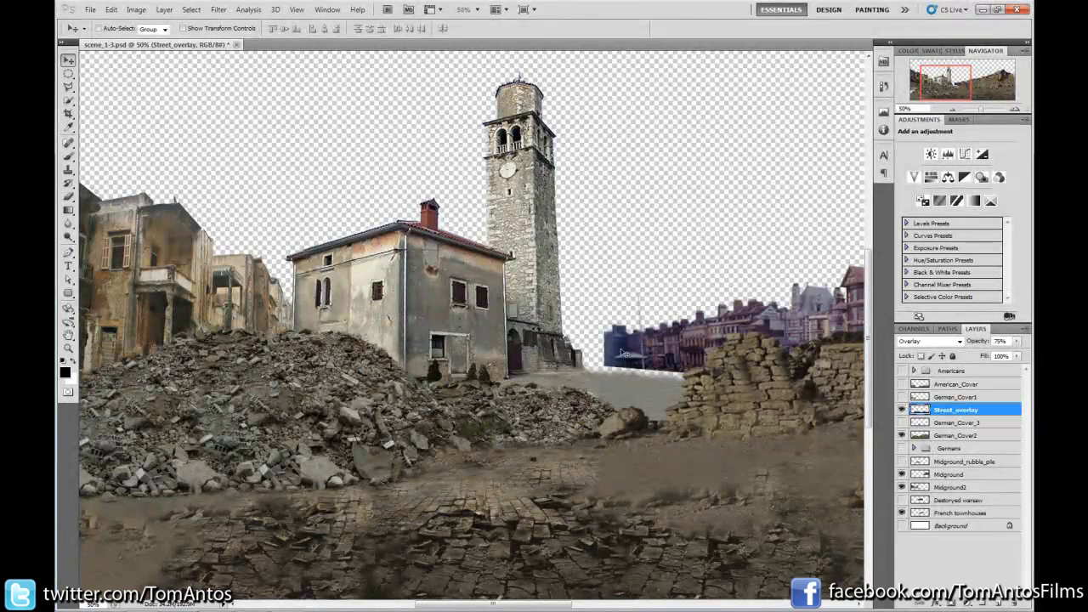
left_click(901, 501)
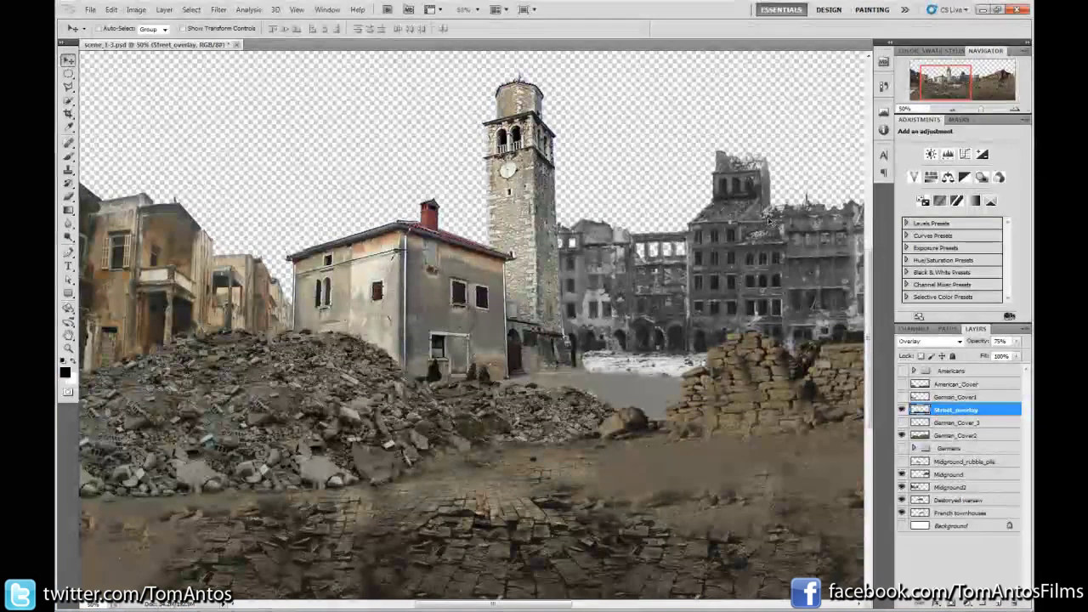
Scale the Destoryed warsaw buildings down to about 65% beside the clock tower.
left_click(951, 109)
left_click_drag(676, 255, 616, 242)
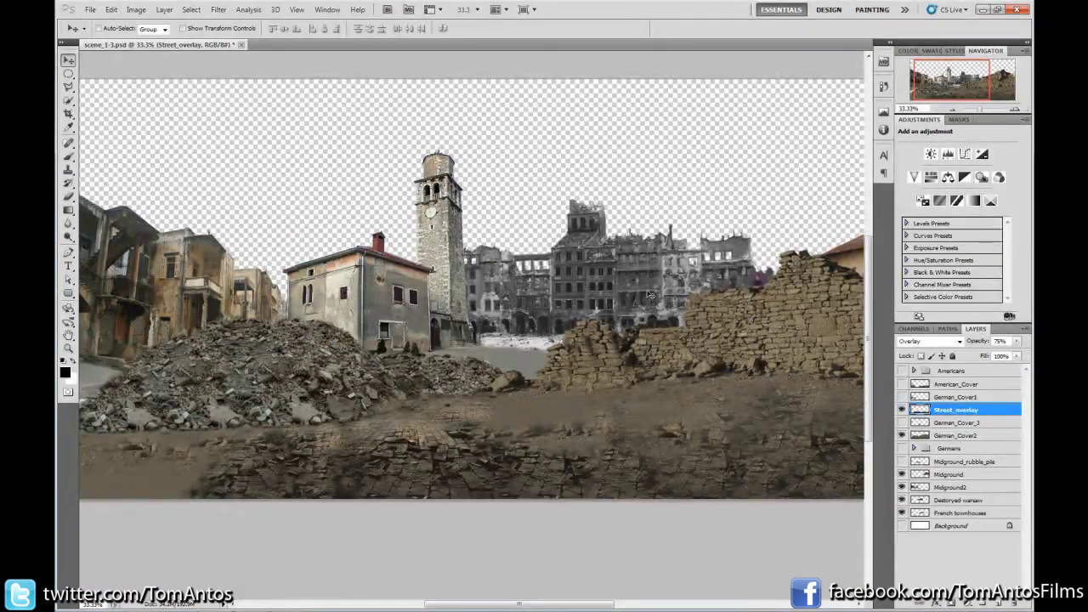
key("ctrl+t")
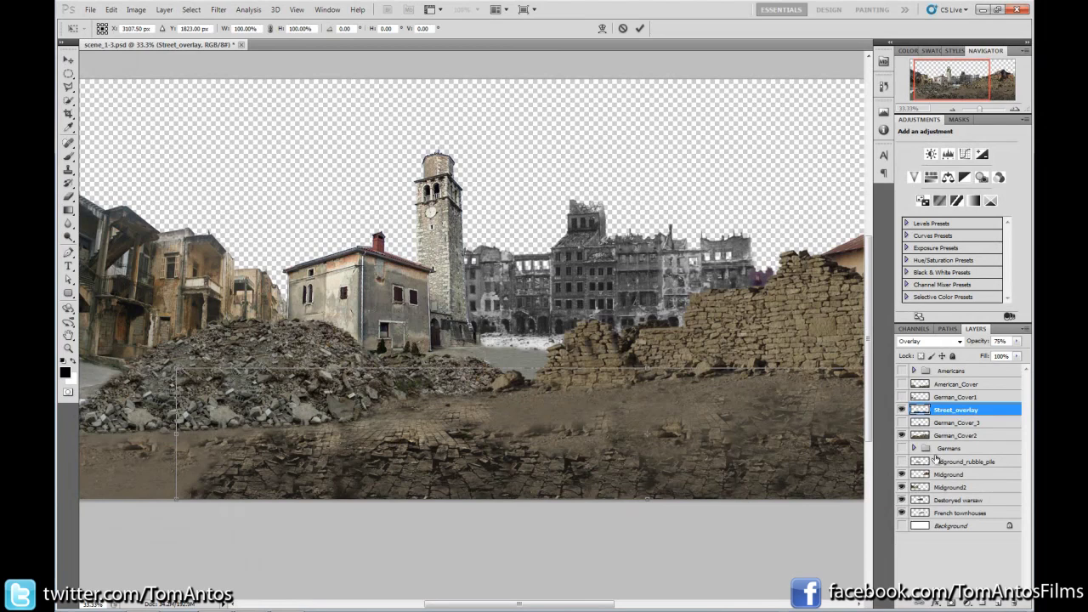
key("Return")
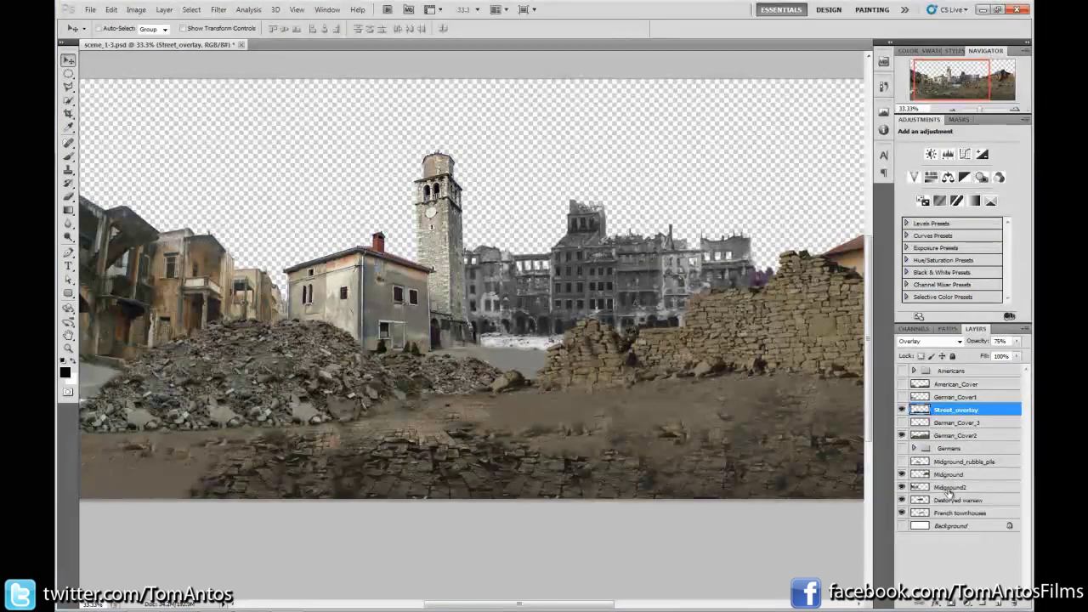
left_click(952, 500)
key("ctrl+t")
left_click_drag(763, 188, 643, 238)
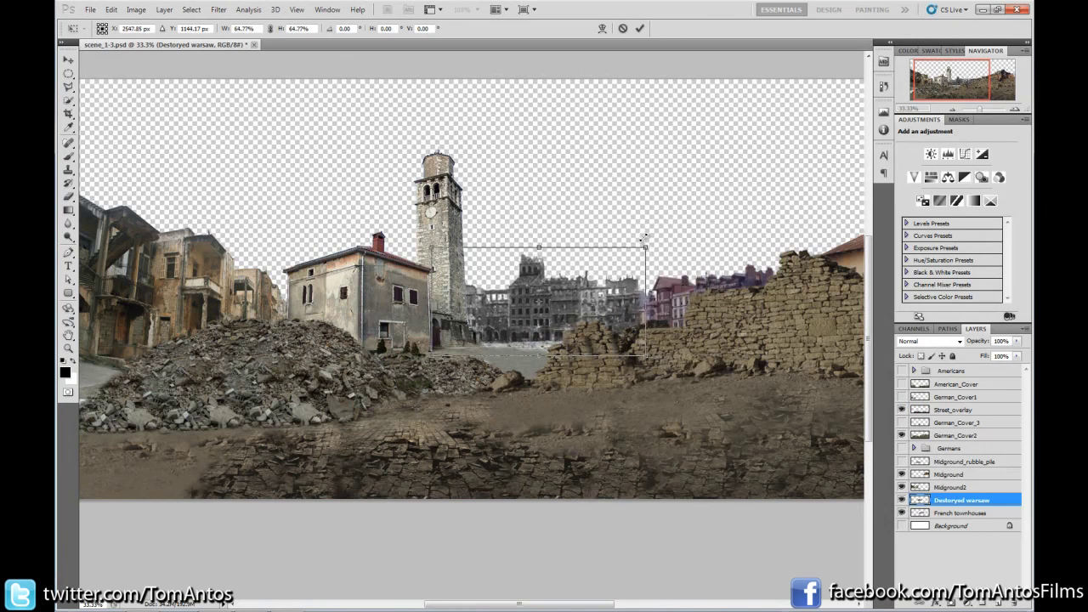
key("Return")
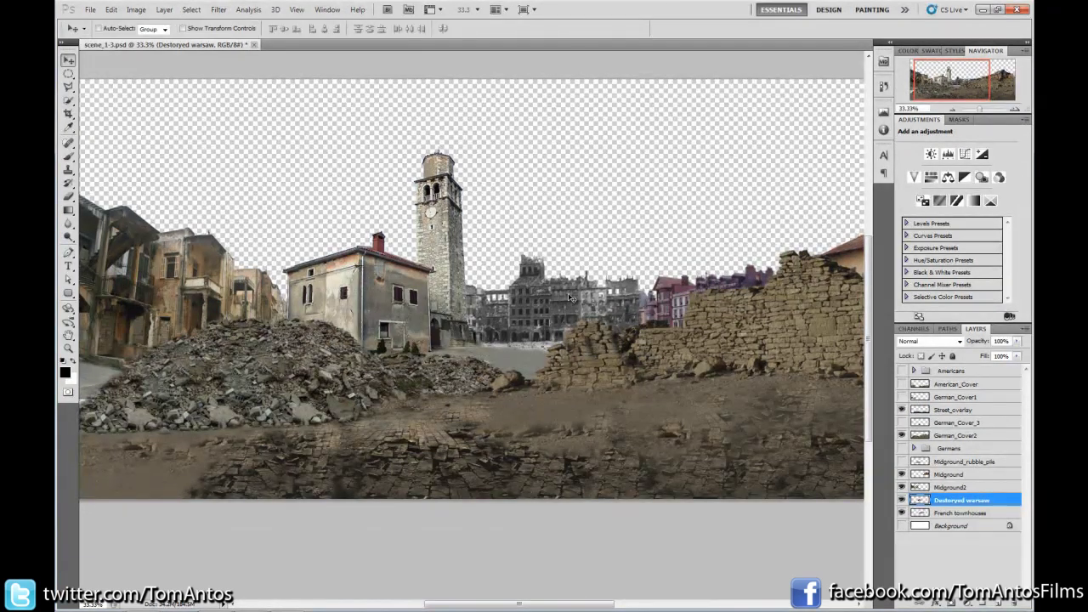
Show the Midground_rubble_pile, German_Cover_3, German_Cover1 and American_Cover layers across the street scene.
left_click(902, 462)
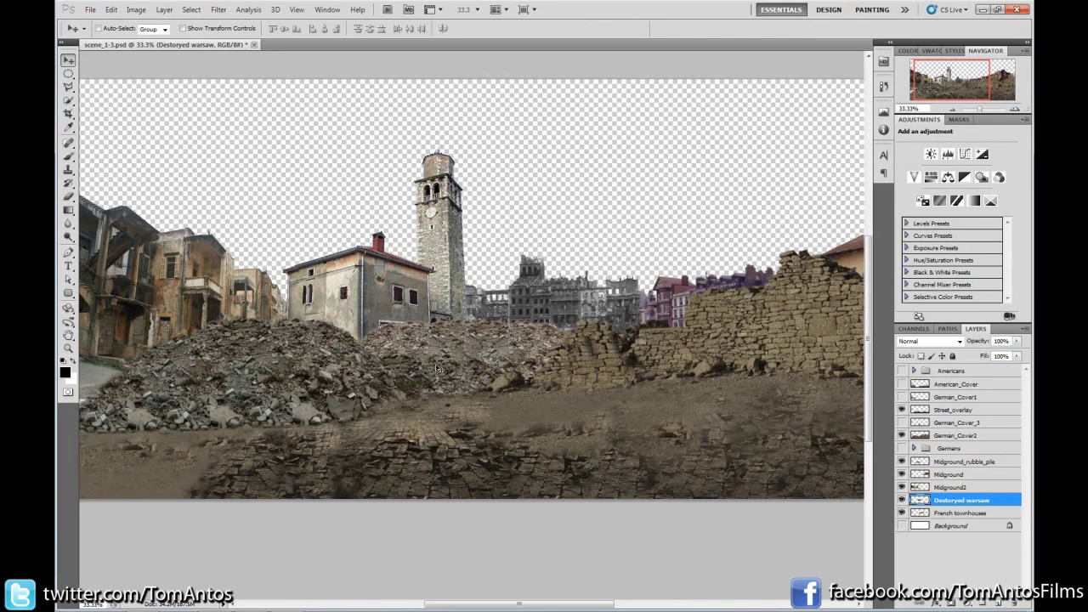
left_click(901, 422)
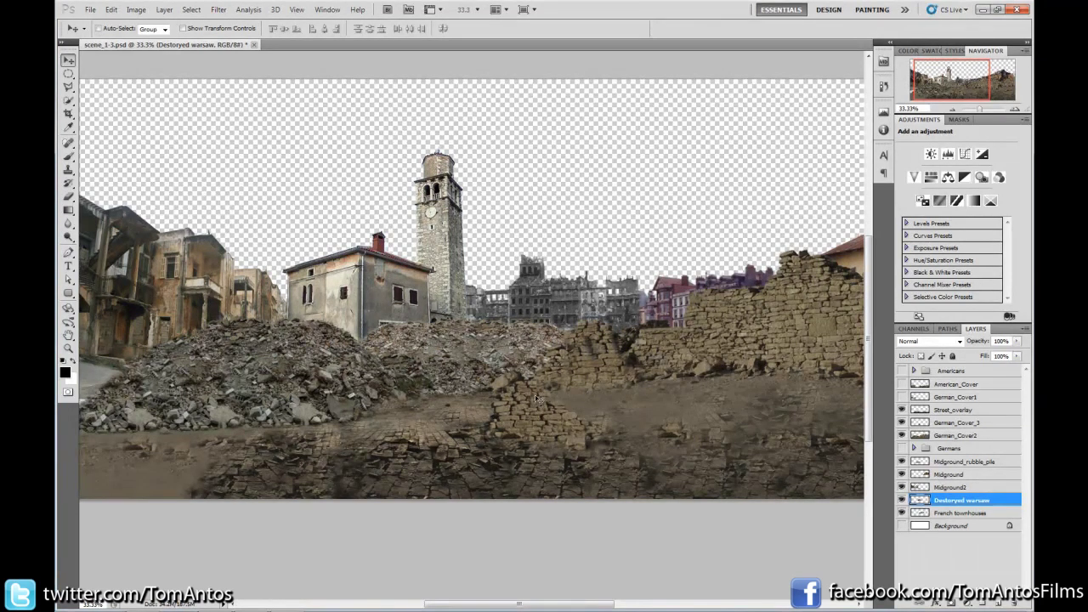
left_click(902, 397)
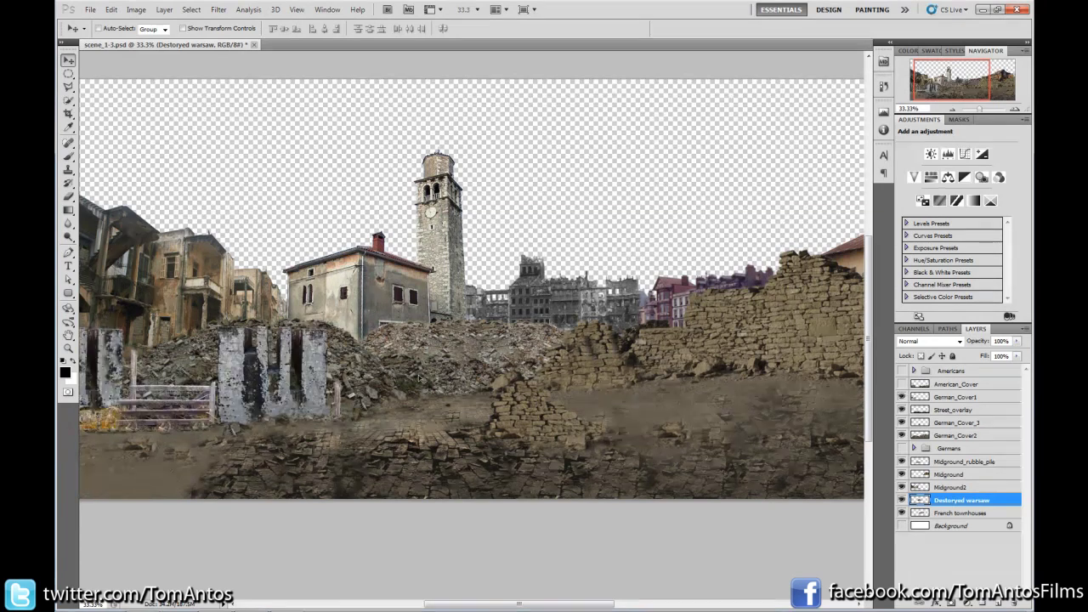
left_click(902, 384)
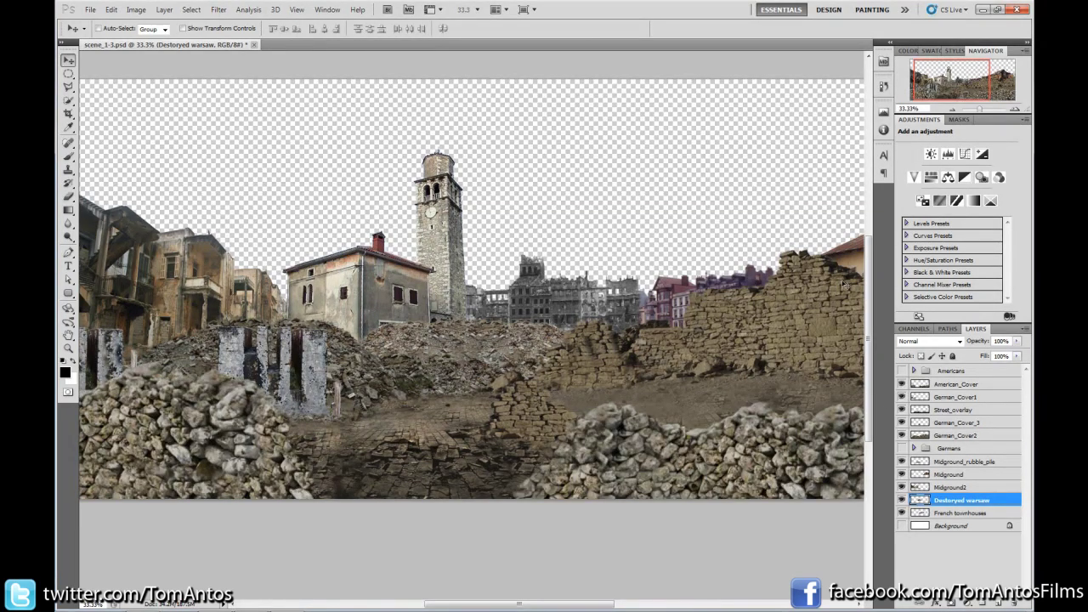
left_click_drag(963, 95, 988, 84)
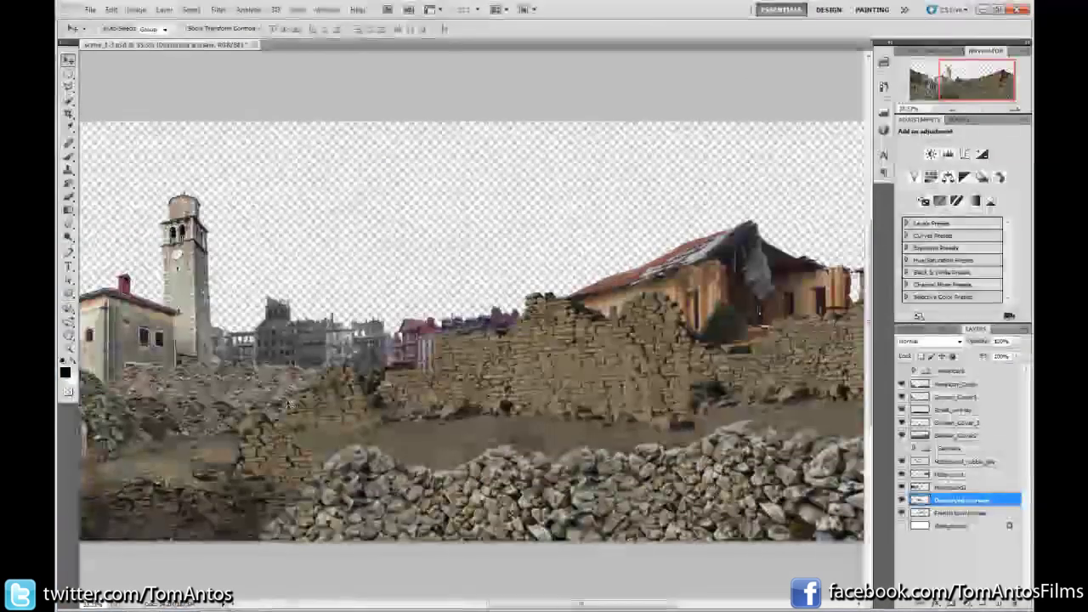
left_click_drag(969, 87, 953, 85)
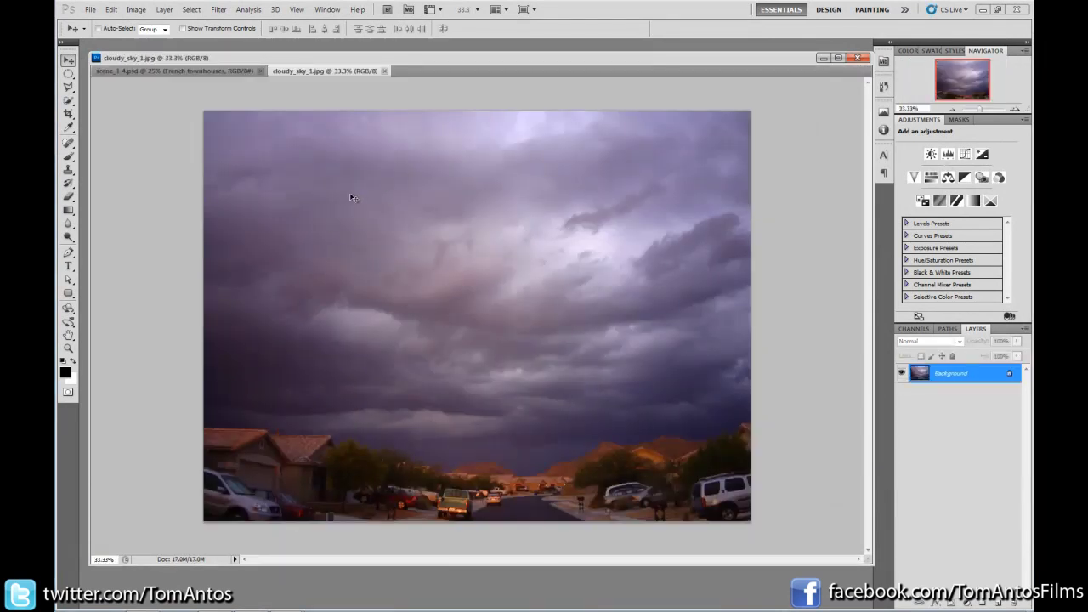
Copy the entire cloudy_sky_1.jpg image and paste it into scene_1-4.psd behind the destroyed Warsaw buildings.
key("ctrl+a")
left_click(190, 70)
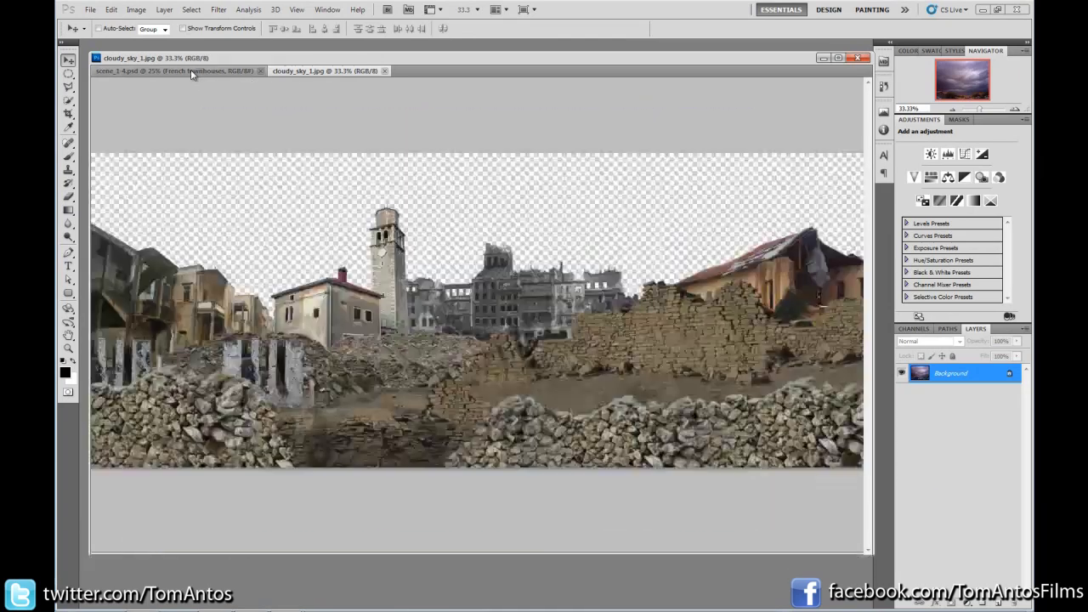
key("ctrl+v")
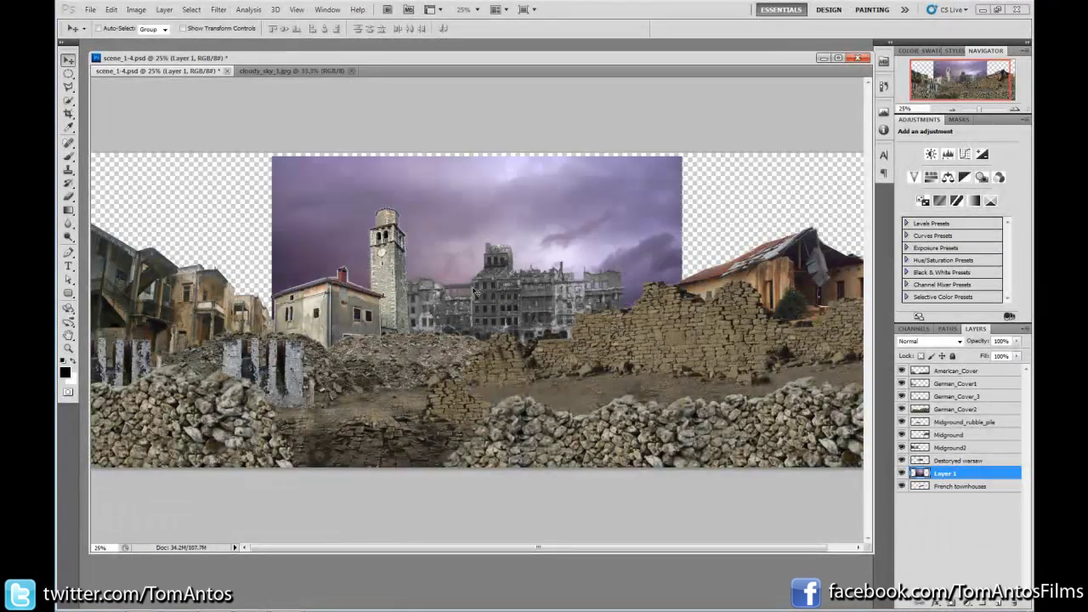
Scale the pasted purple cloudy sky to about 203% and position it to fill the whole canvas behind the town.
left_click_drag(452, 179, 437, 179)
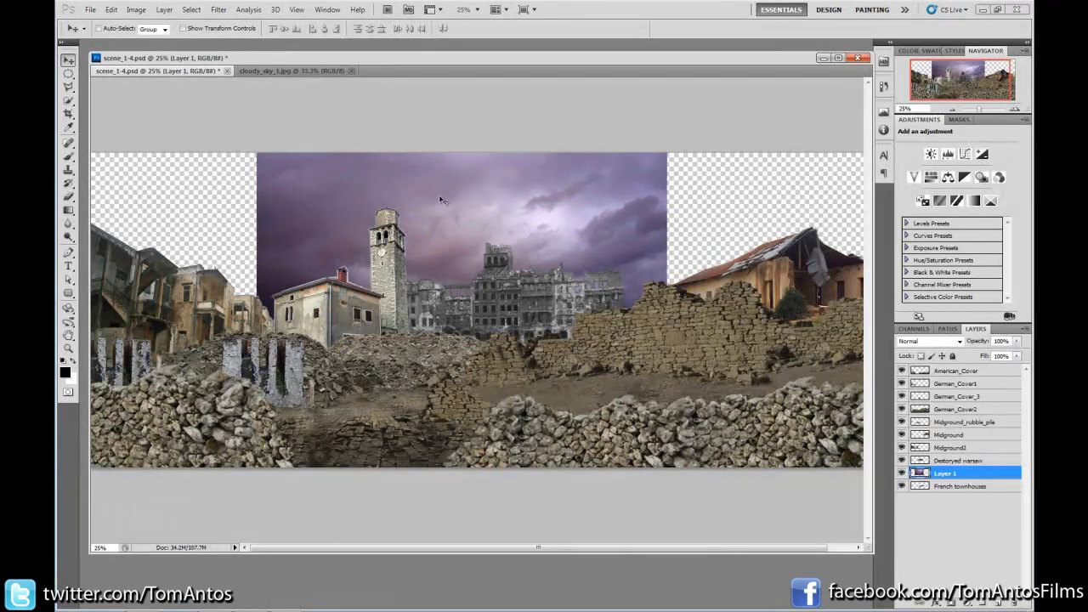
key("ctrl+t")
left_click_drag(669, 120, 916, 8)
left_click(953, 110)
left_click(953, 109)
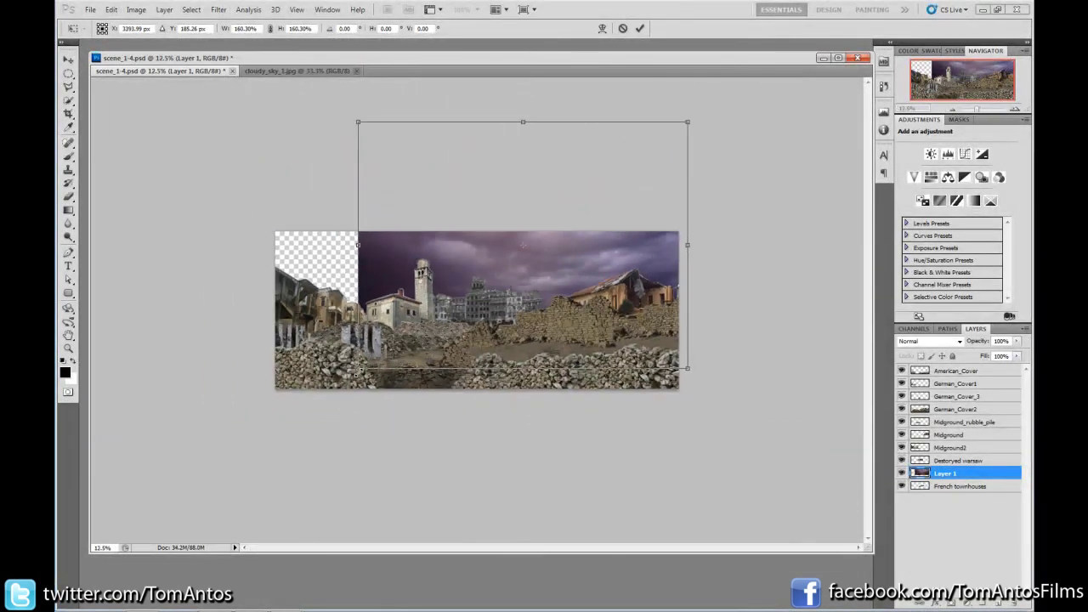
left_click_drag(357, 367, 269, 434)
left_click_drag(501, 229, 502, 172)
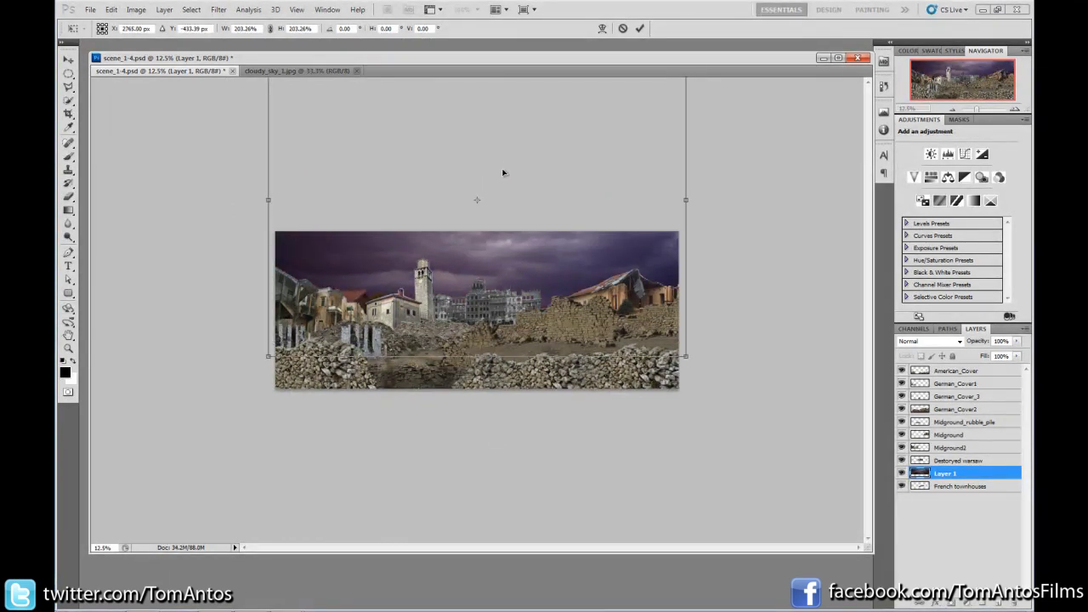
key("Return")
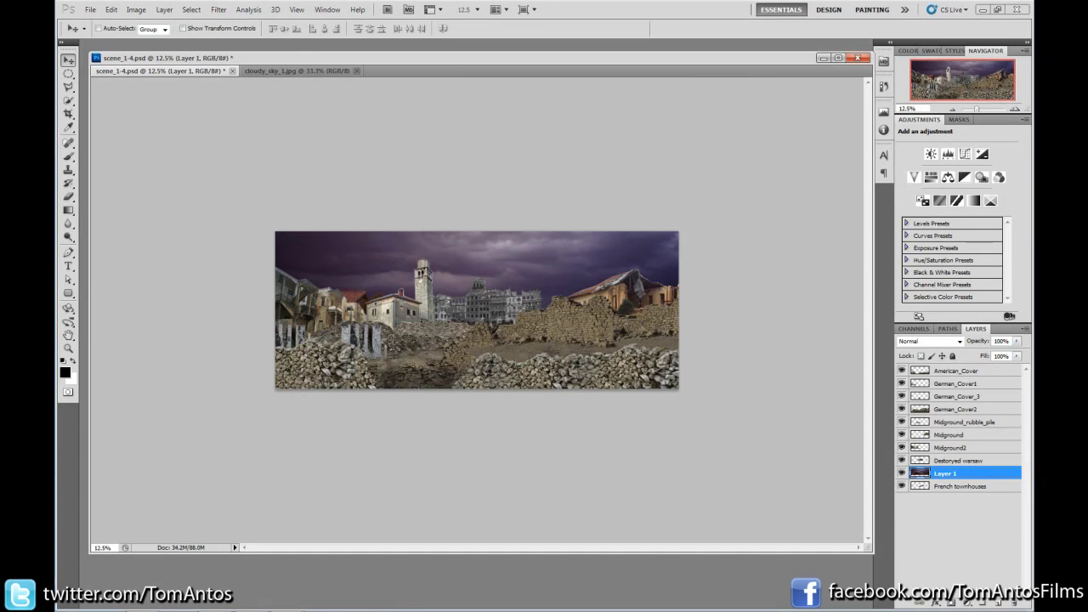
left_click(1015, 109)
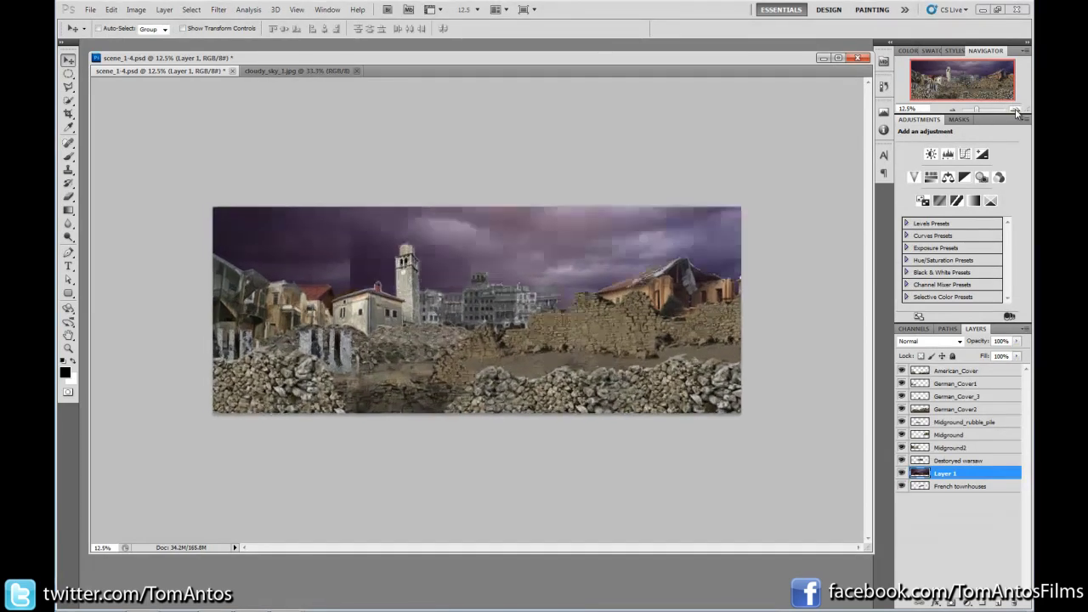
left_click(1016, 110)
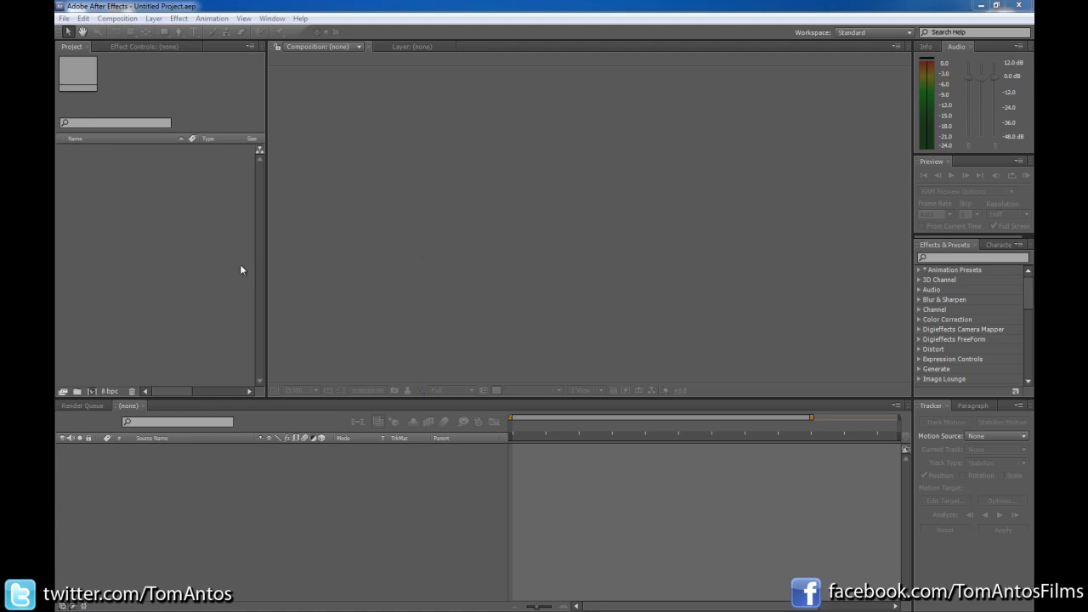
Switch to After Effects and import the scene_1-[2-4].psd files from the Scene_1 folder as a Composition.
double_click(137, 233)
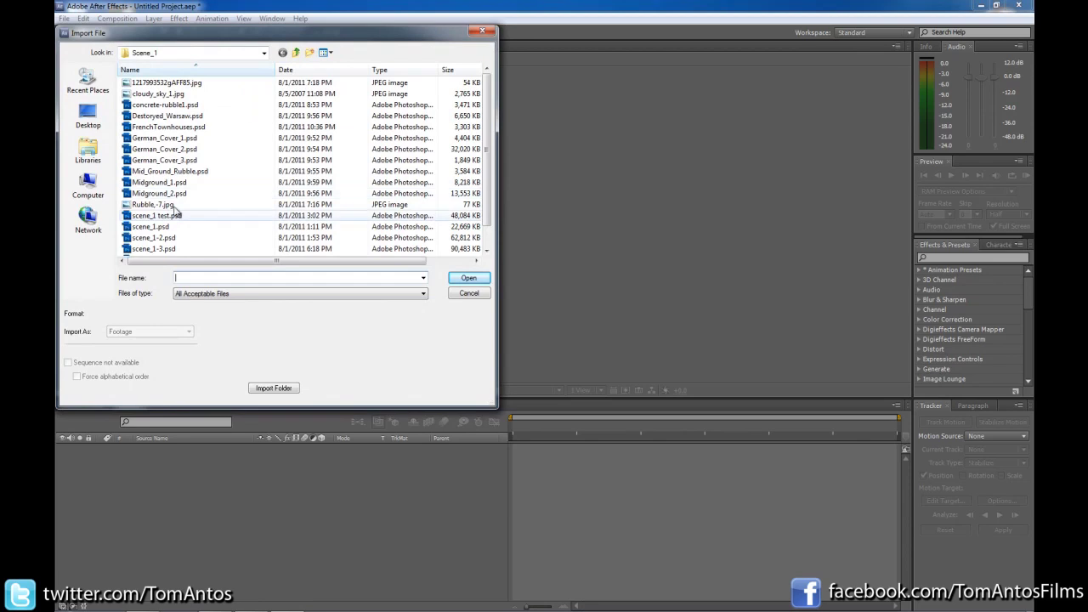
left_click(151, 226)
scroll(155, 230, "down", 2)
double_click(156, 238)
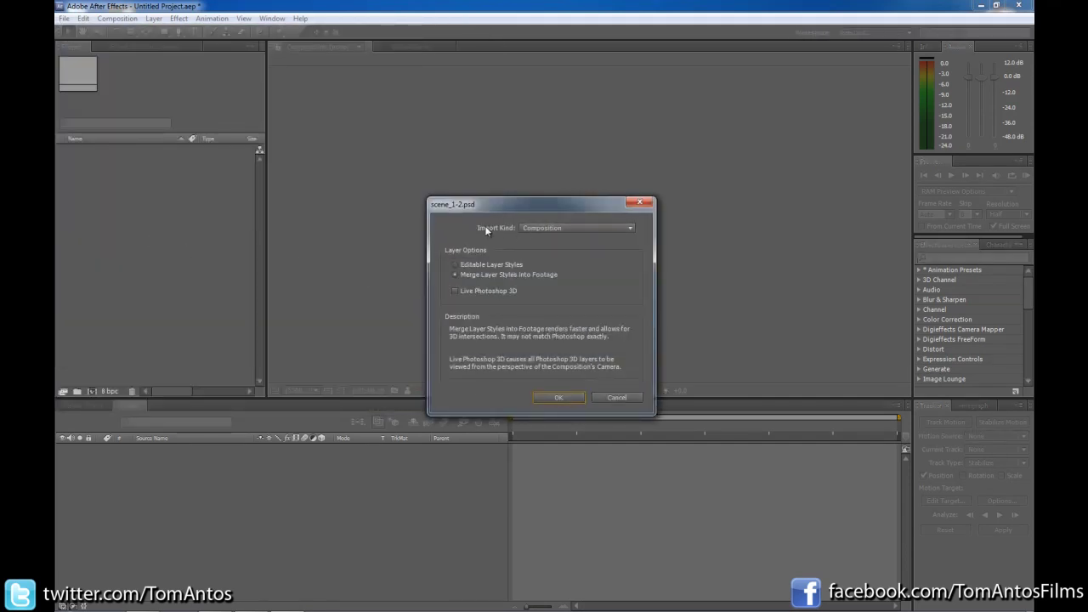
left_click(544, 228)
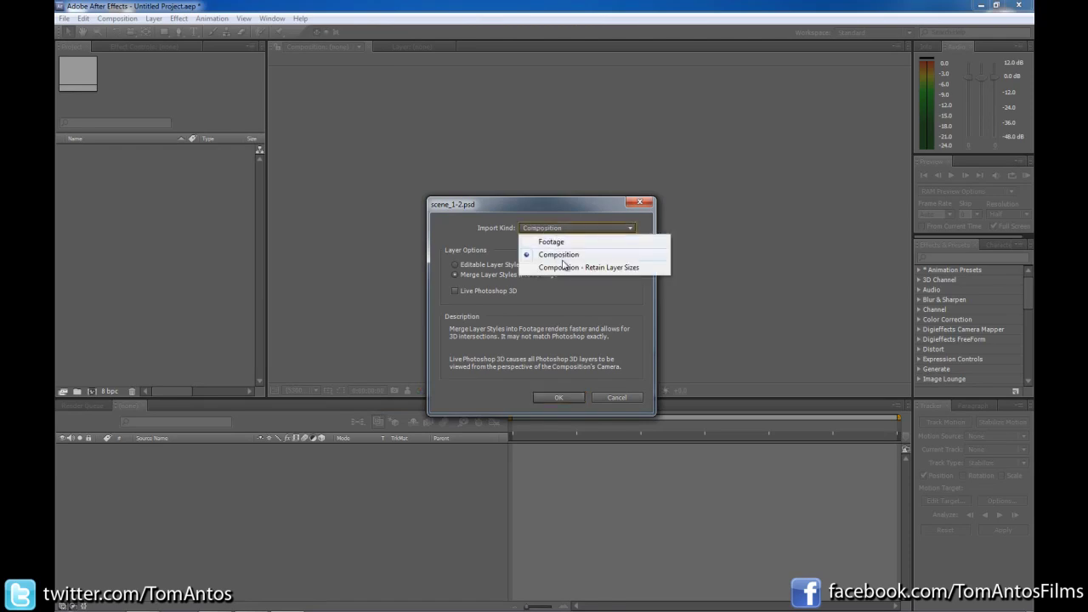
left_click(559, 255)
key("Return")
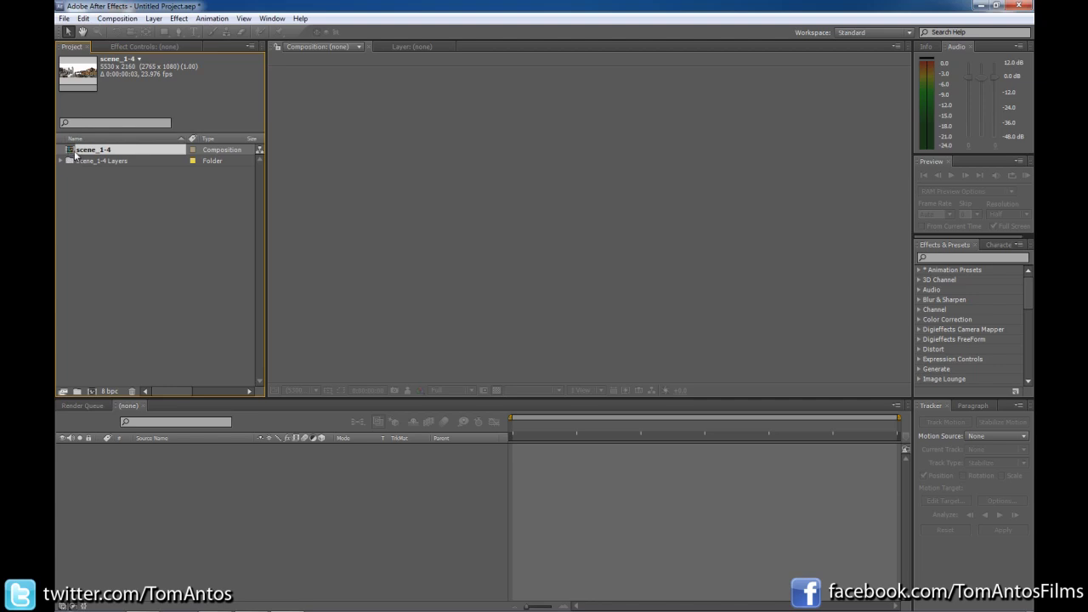
Check the contents of the scene_1-4 Layers folder and open the scene_1-4 composition.
left_click(61, 161)
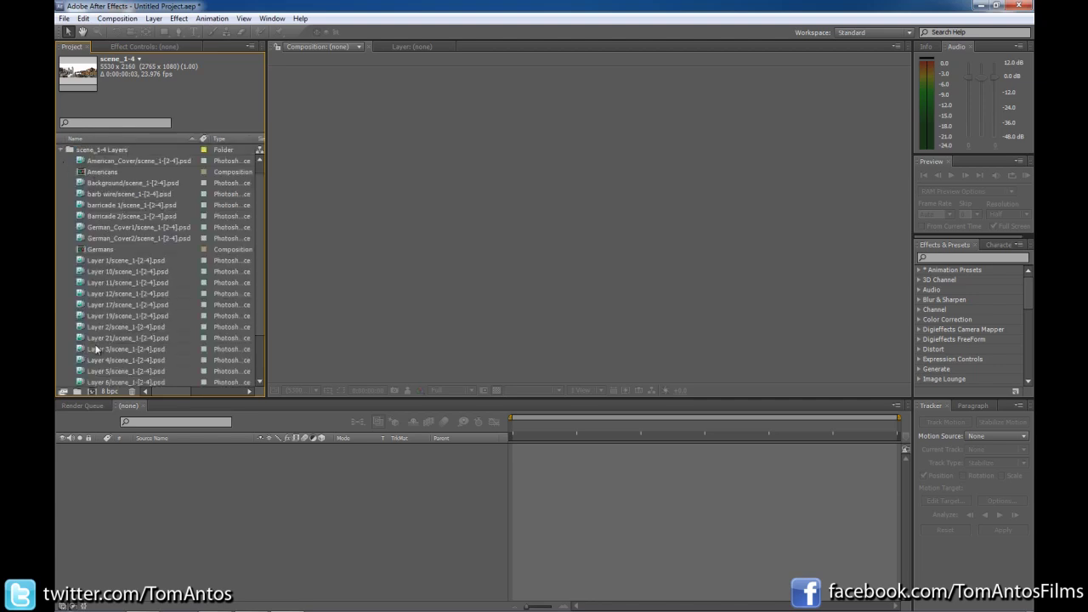
scroll(98, 251, "up", 1)
left_click(60, 160)
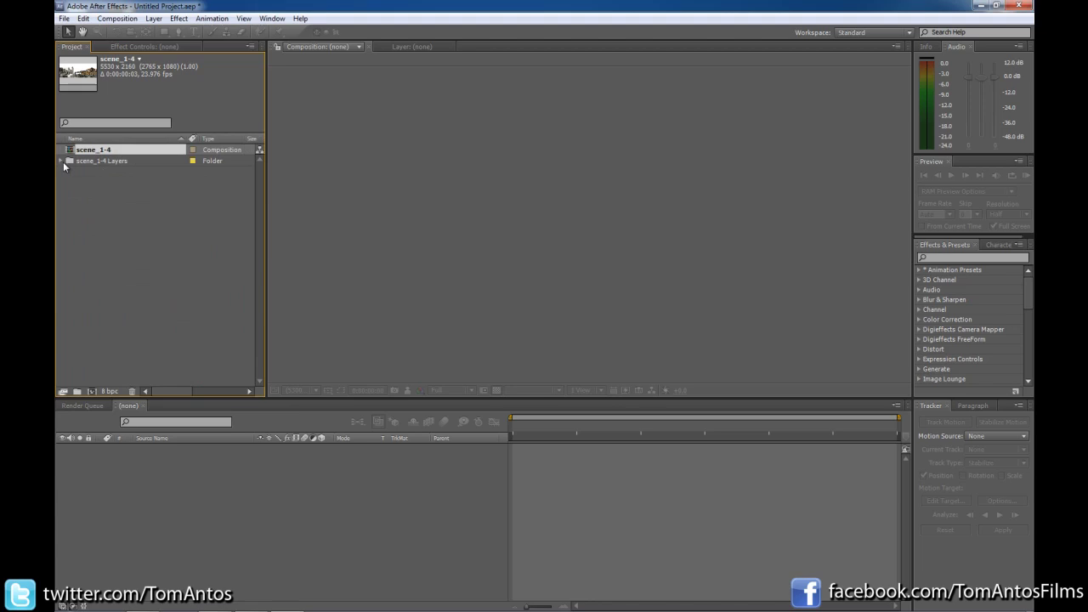
double_click(71, 150)
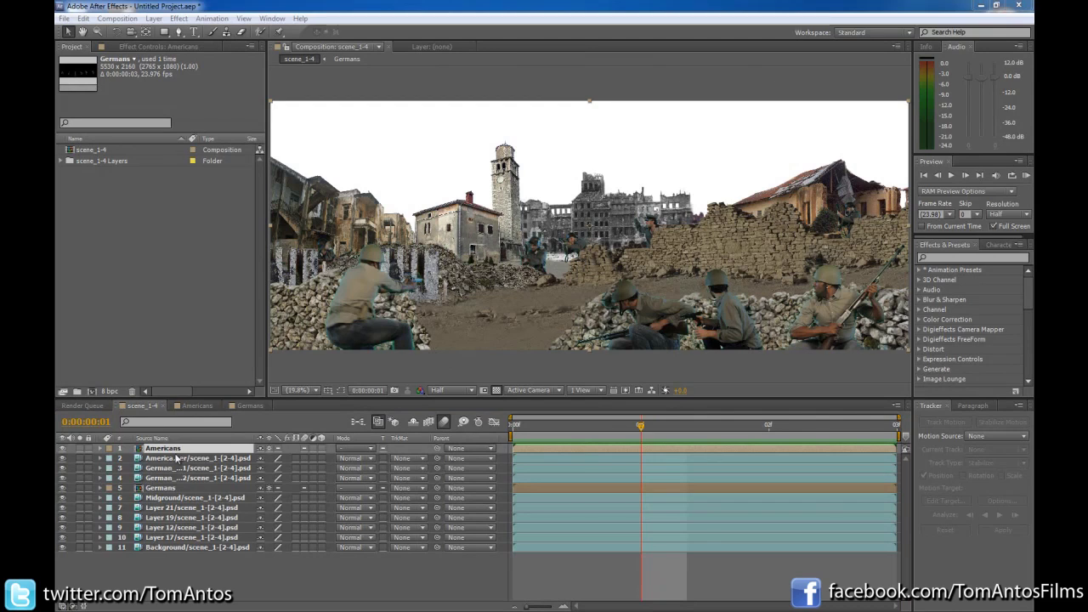
Hide the Americans and Germans soldier layers and move the current time to 0:00:00:02.
left_click(61, 448)
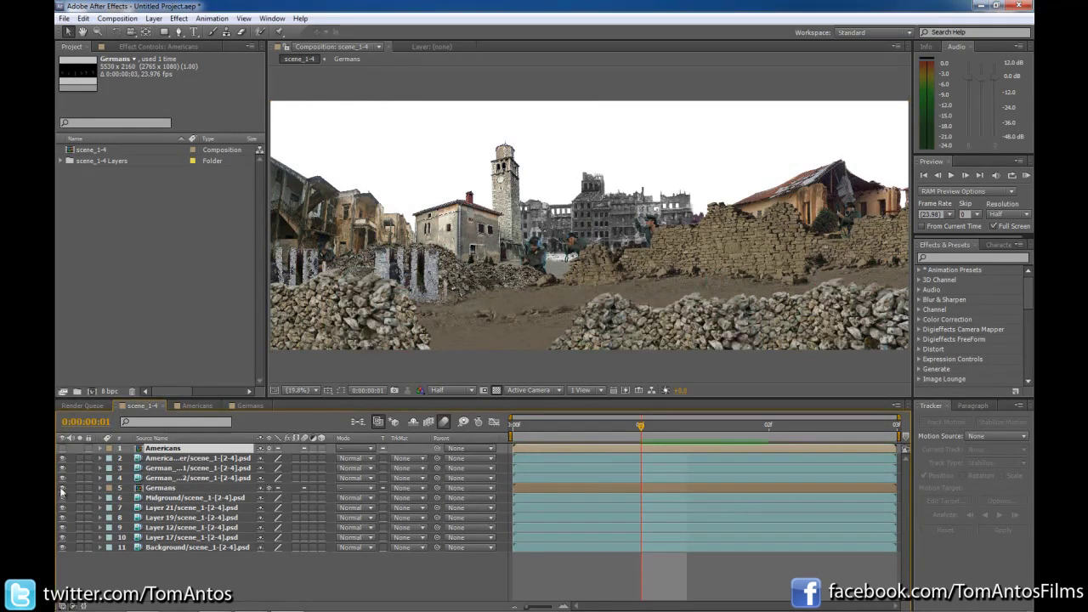
left_click(61, 488)
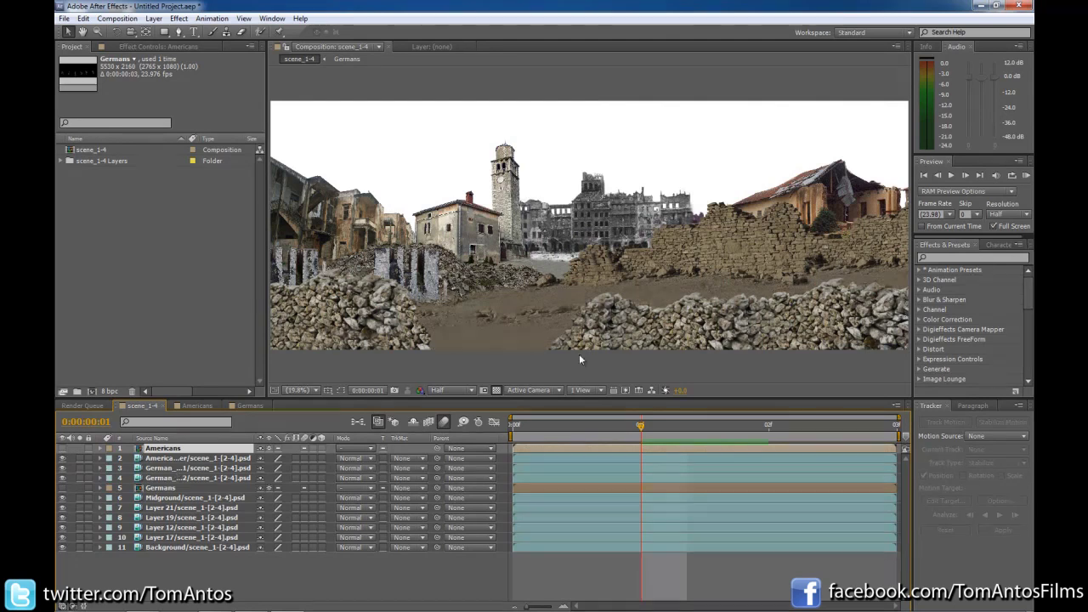
left_click(648, 448)
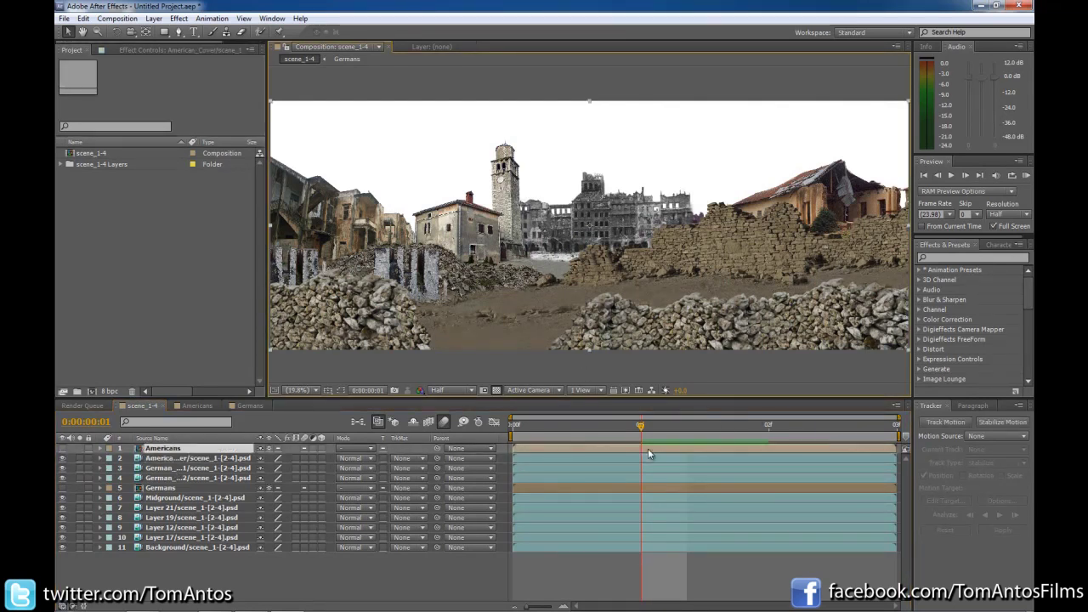
left_click(628, 470)
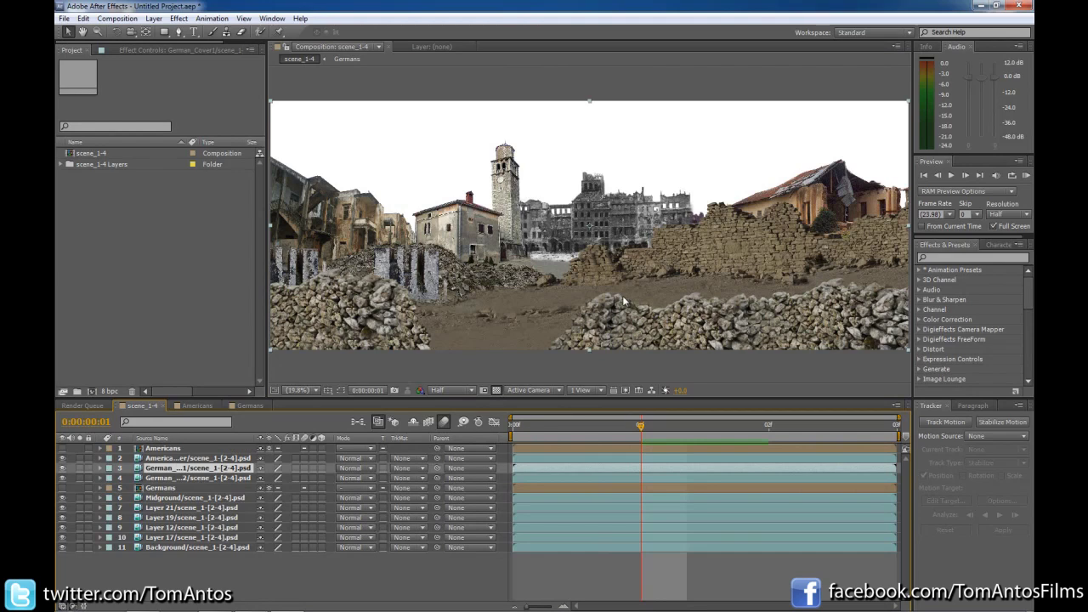
key("Page_Down")
key("ctrl+Down")
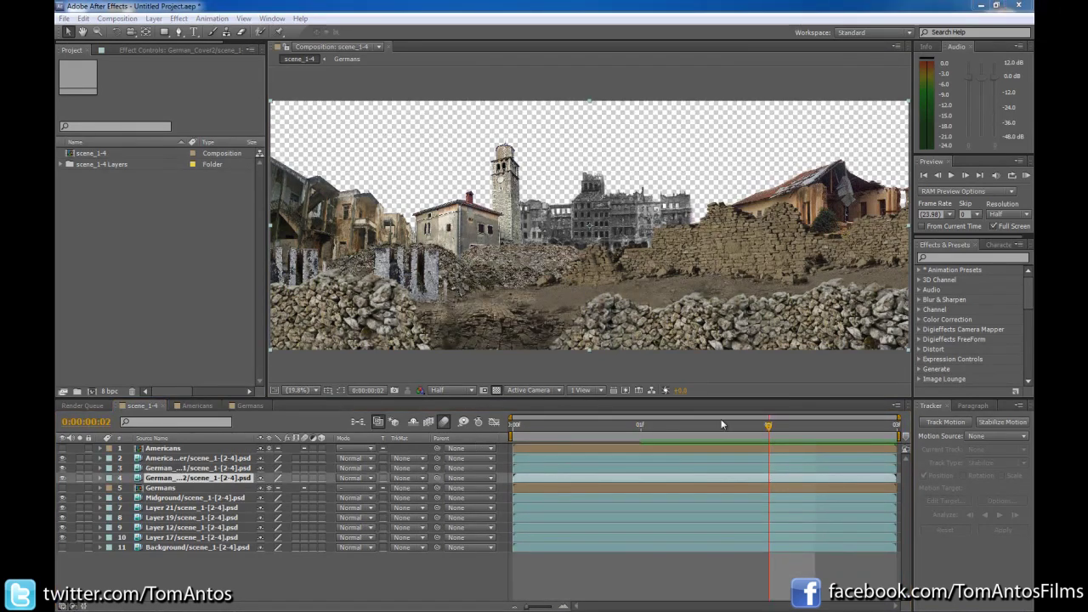
Set the scene_1-4 composition's size to 1280 px wide and 720 px high.
left_click(117, 18)
left_click(144, 49)
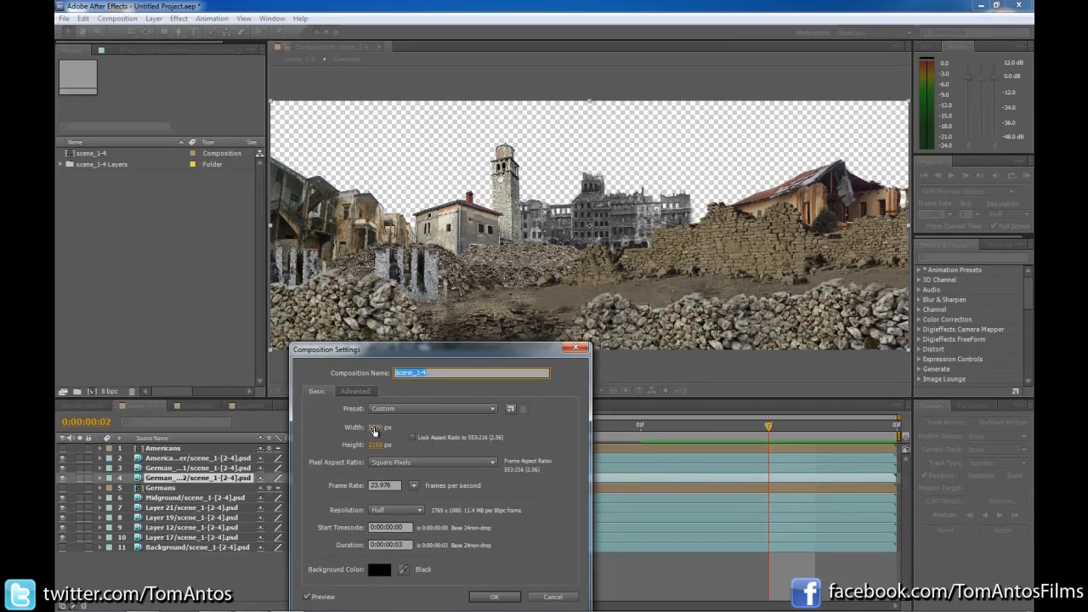
left_click(374, 428)
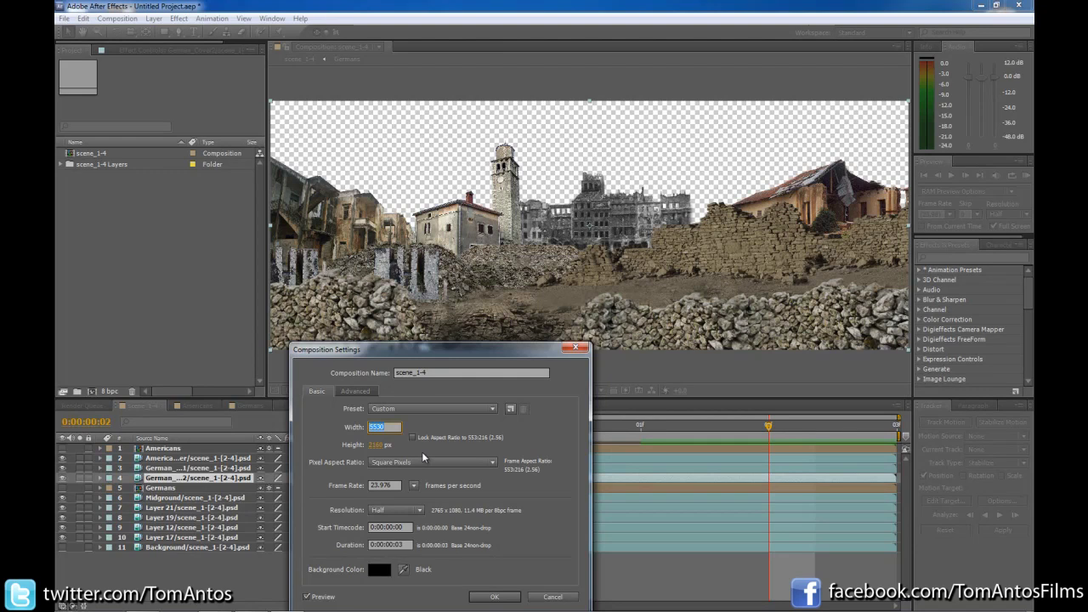
type("1280")
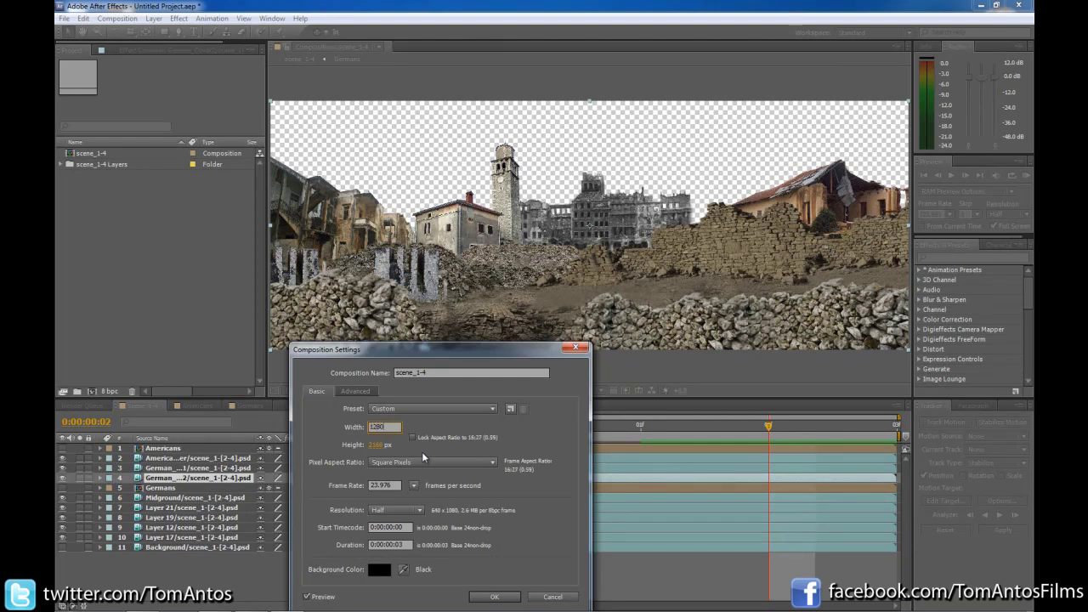
left_click(384, 445)
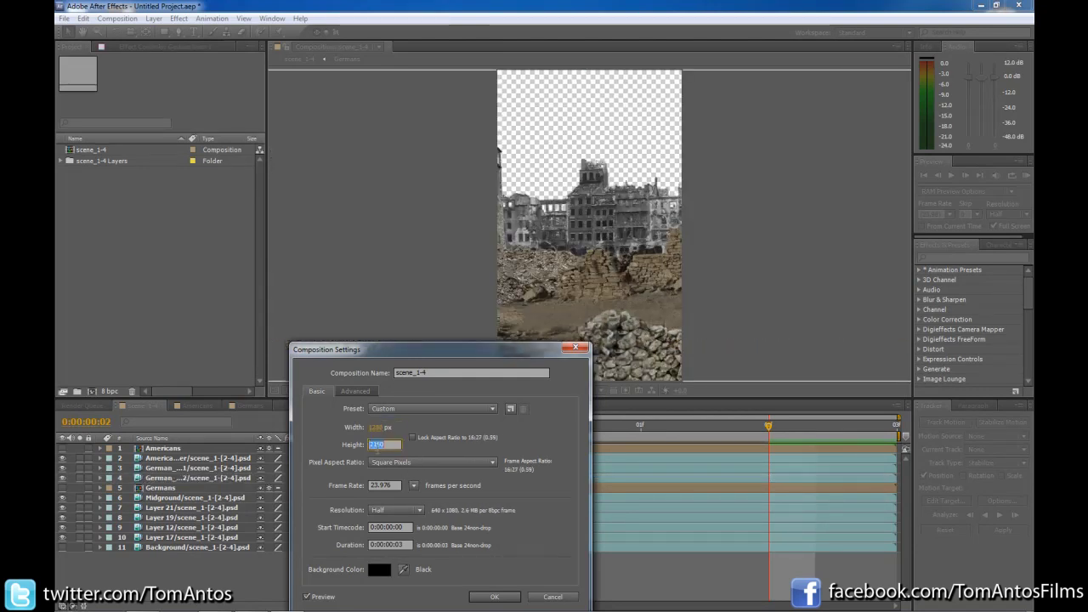
type("720")
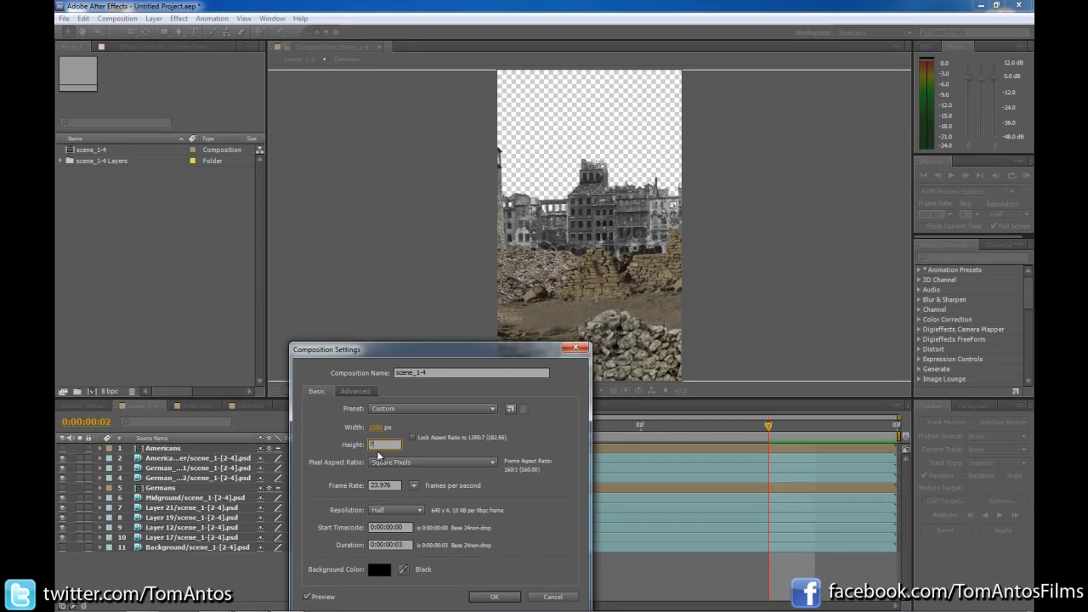
key("Tab")
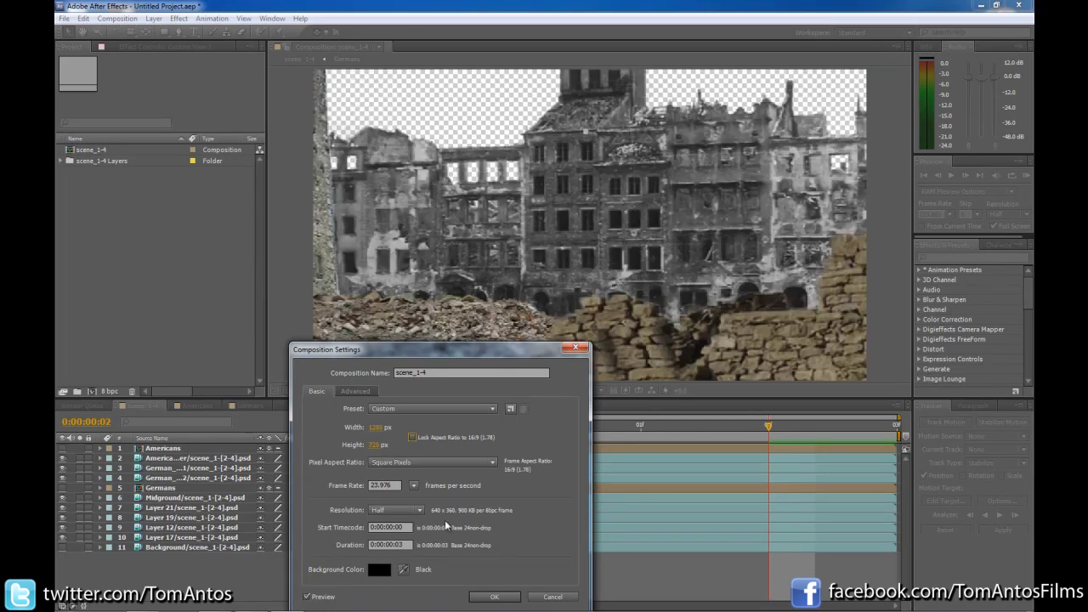
left_click(494, 596)
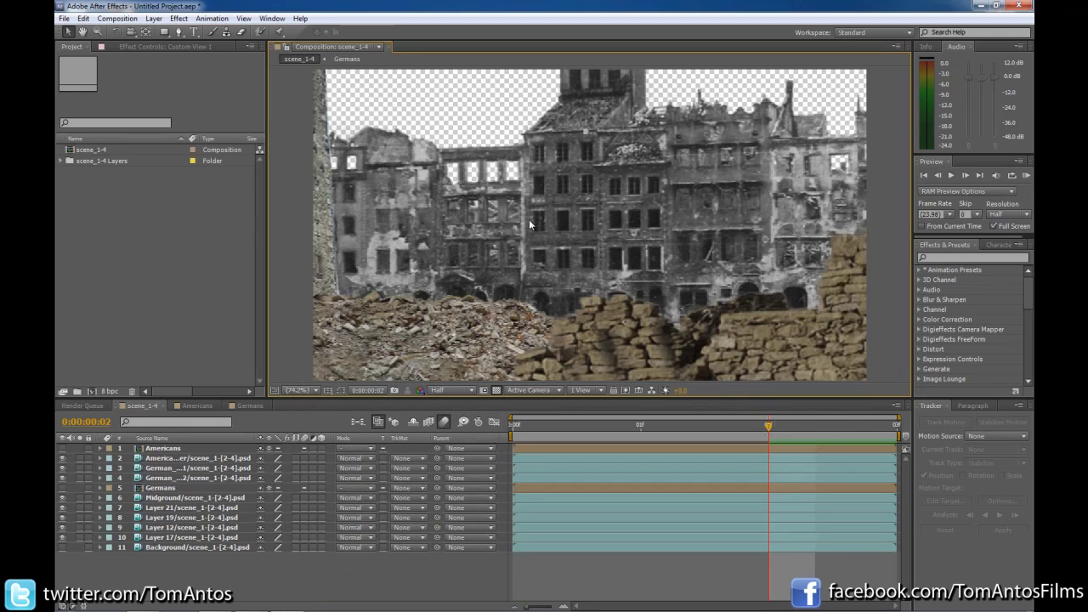
Add a two-node camera layer to the composition with a focal length of 50 mm.
key("comma")
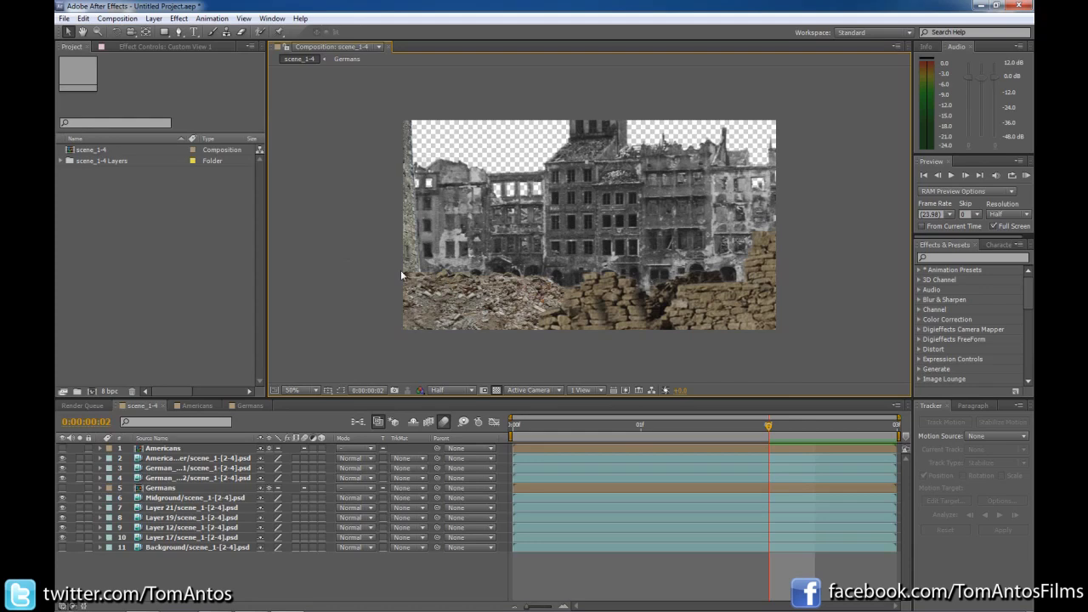
left_click(153, 18)
mouse_move(181, 34)
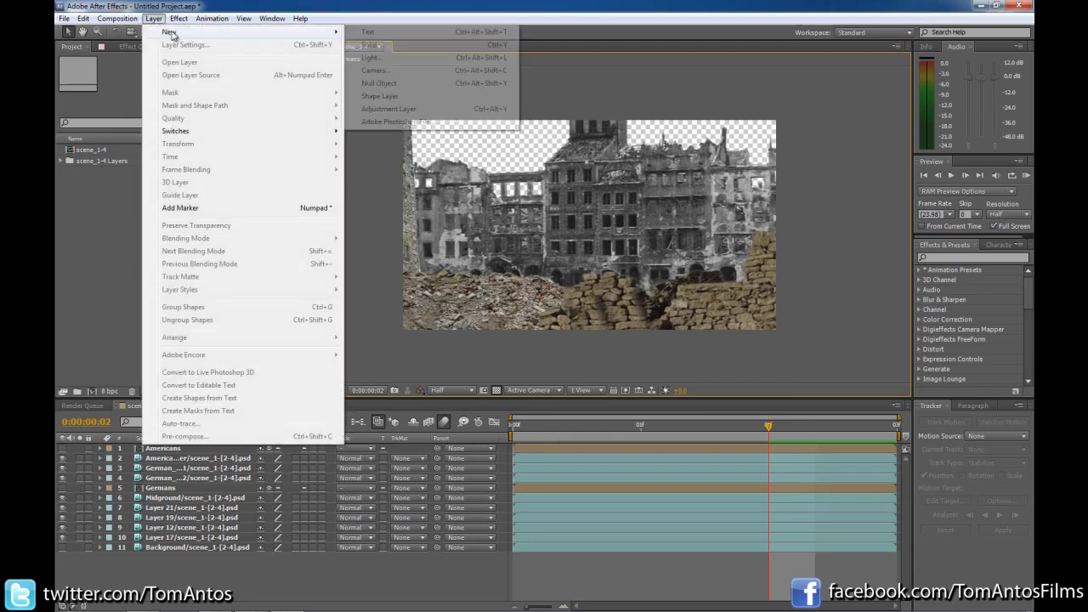
left_click(374, 70)
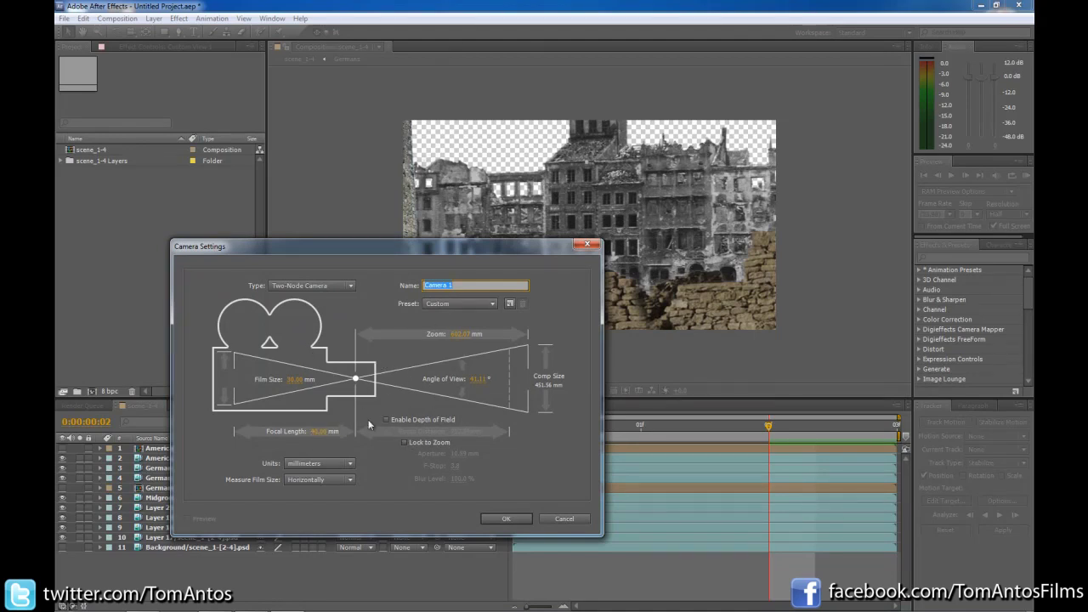
left_click(322, 432)
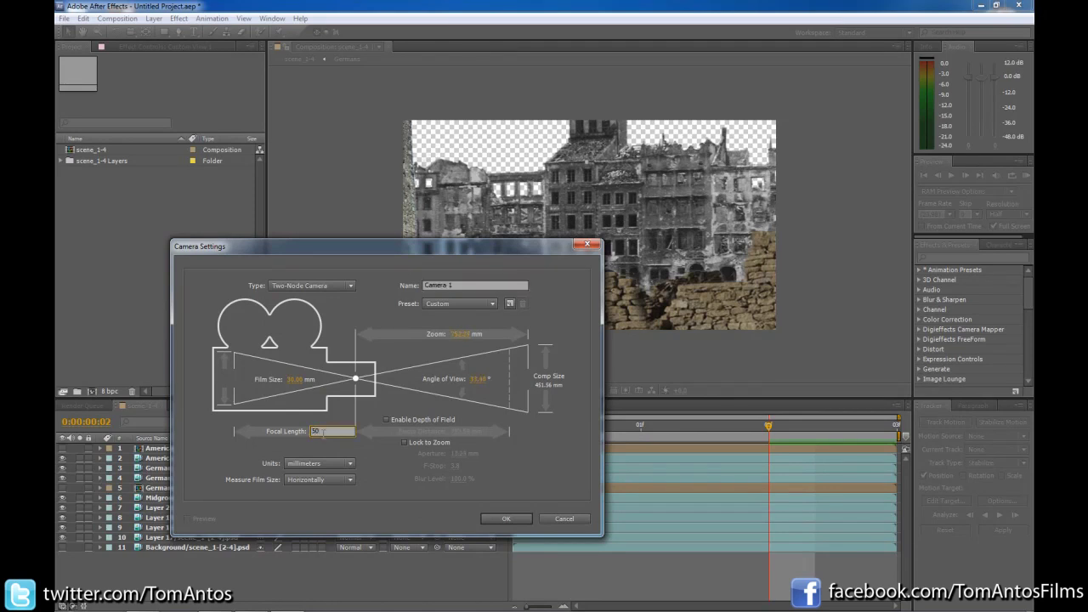
key("Return")
left_click(494, 518)
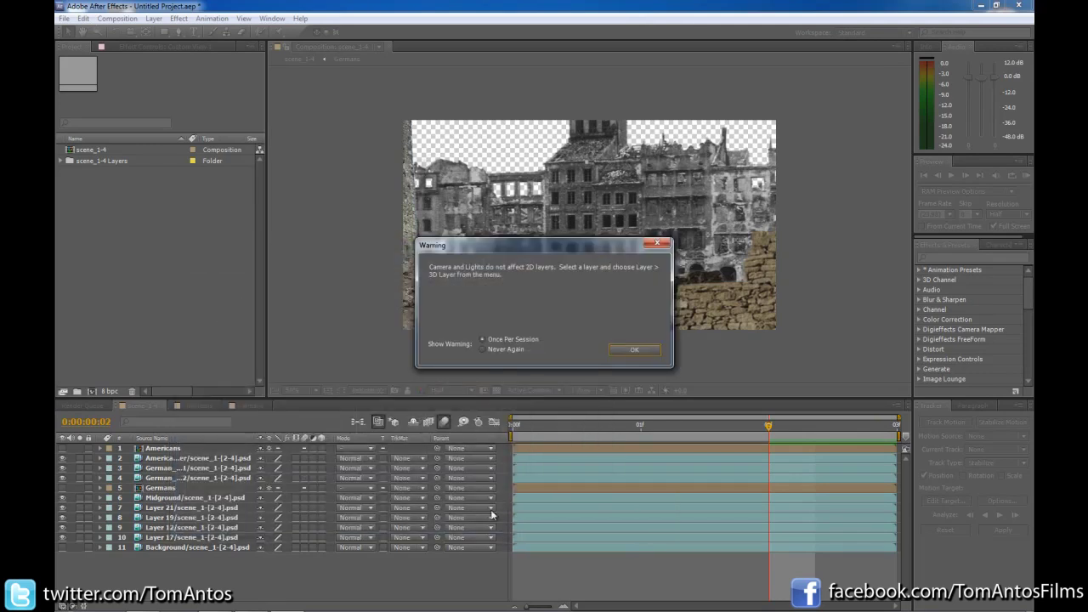
left_click(632, 349)
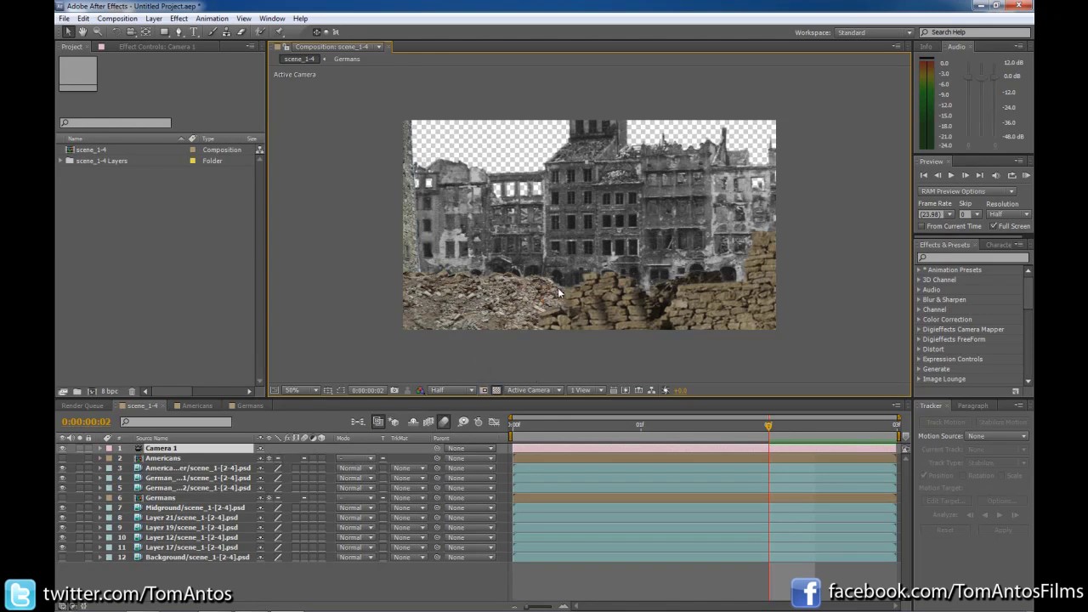
Show the composition in the 4 Views layout and select Camera 1 in the Top view.
left_click(177, 469)
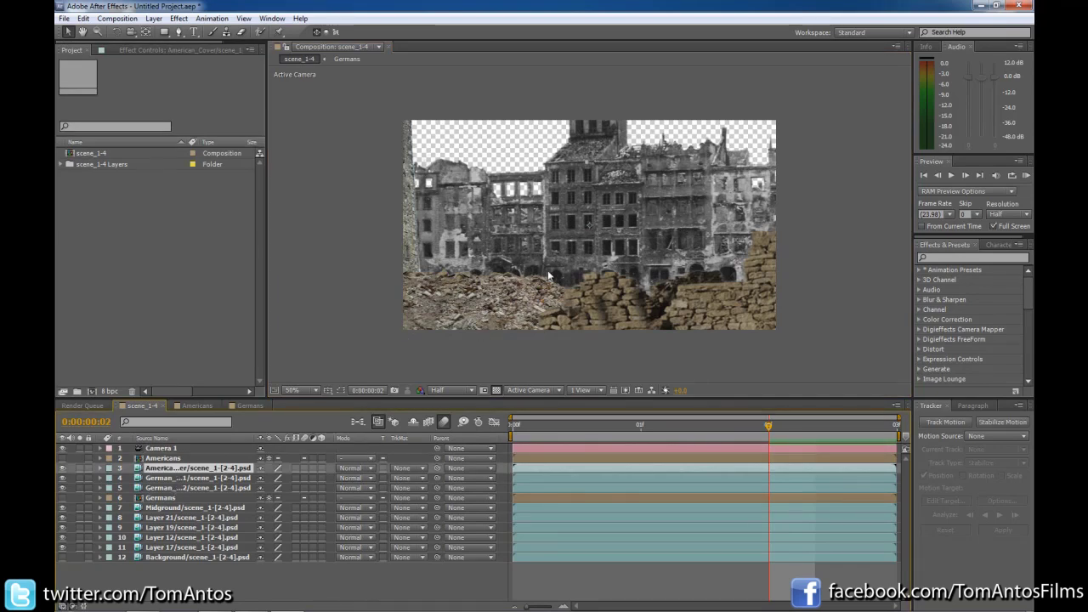
left_click(581, 390)
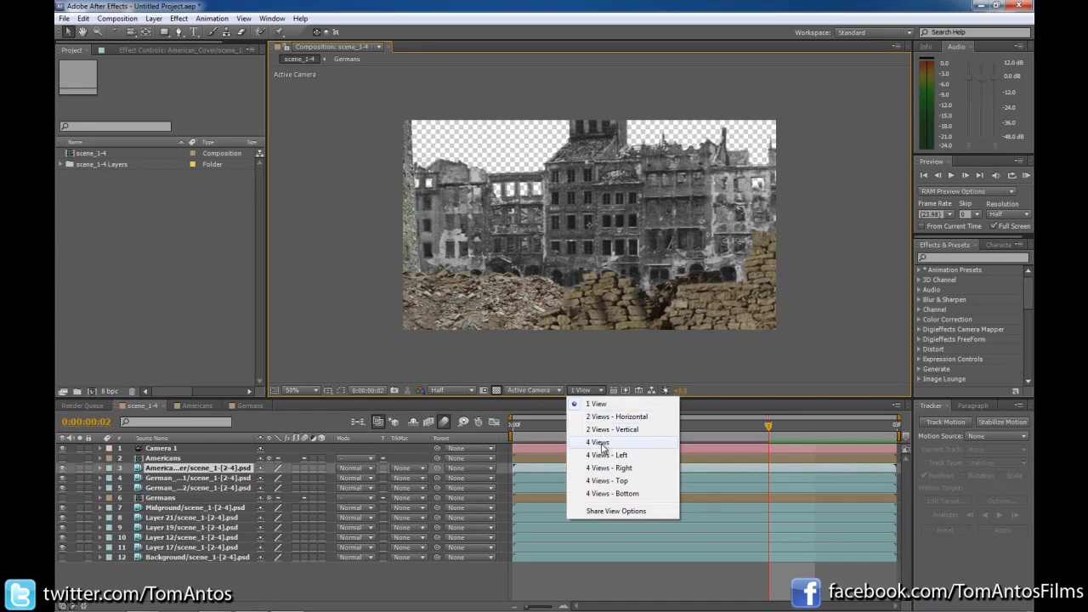
left_click(599, 442)
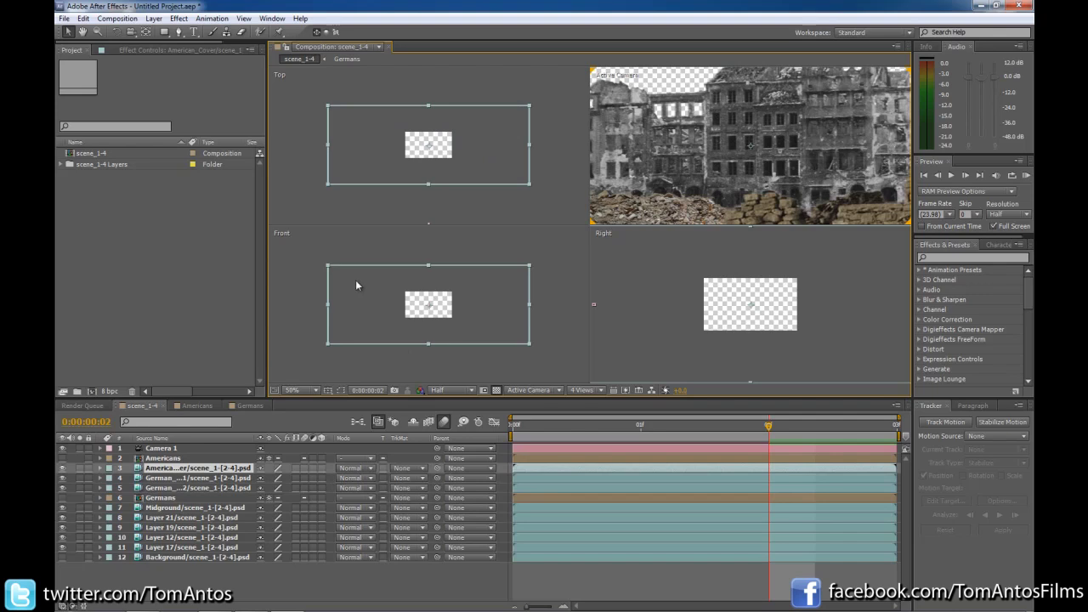
left_click(430, 222)
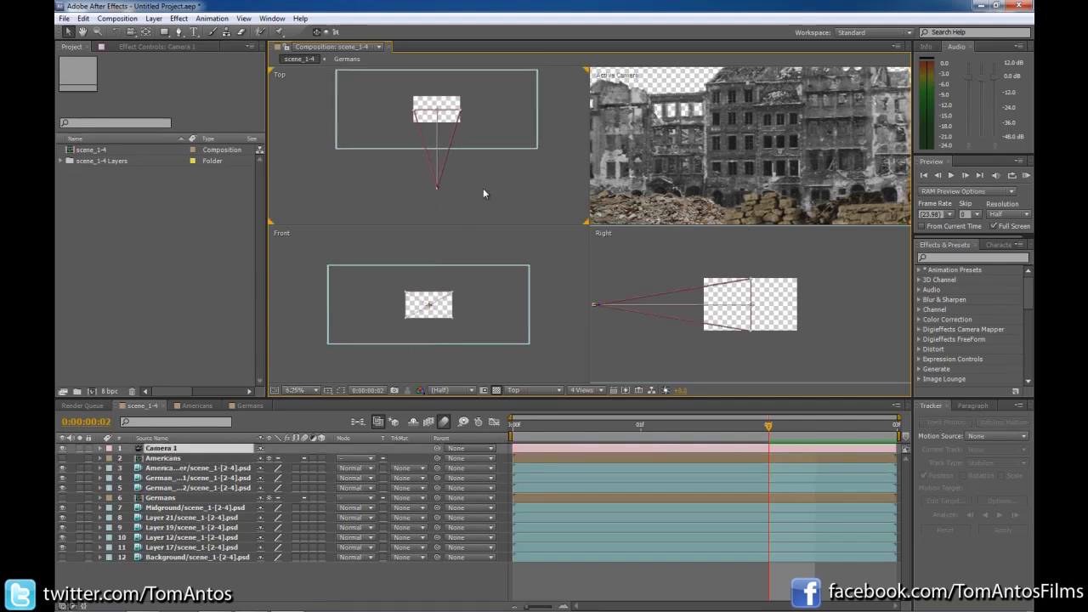
Turn all layers from Americans down to Background into 3D layers, leaving out the camera.
left_click_drag(667, 338, 716, 357)
key("comma")
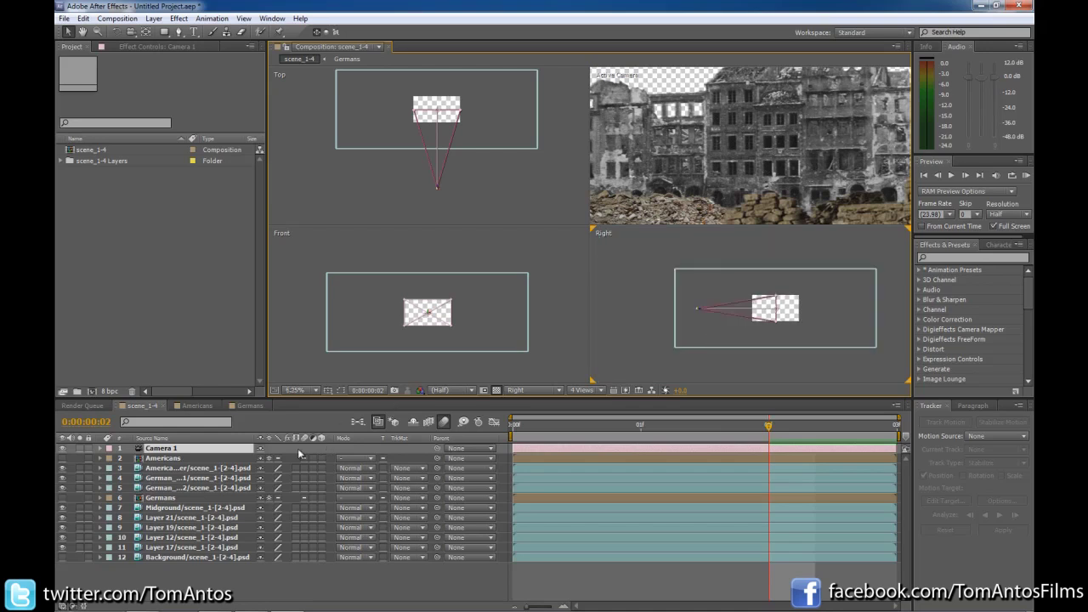
left_click(163, 460)
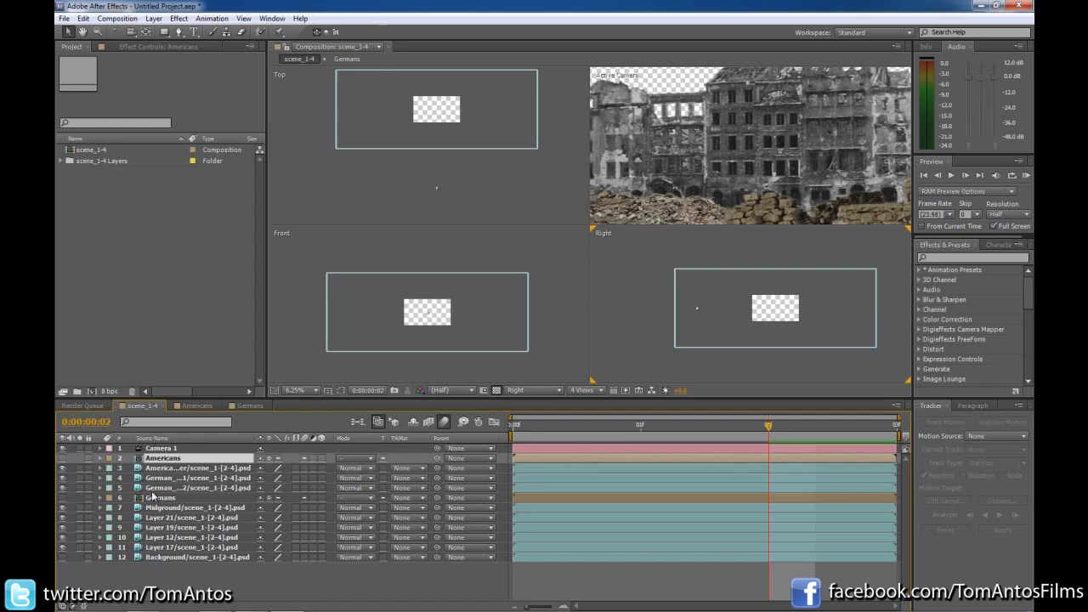
left_click(164, 557, "shift")
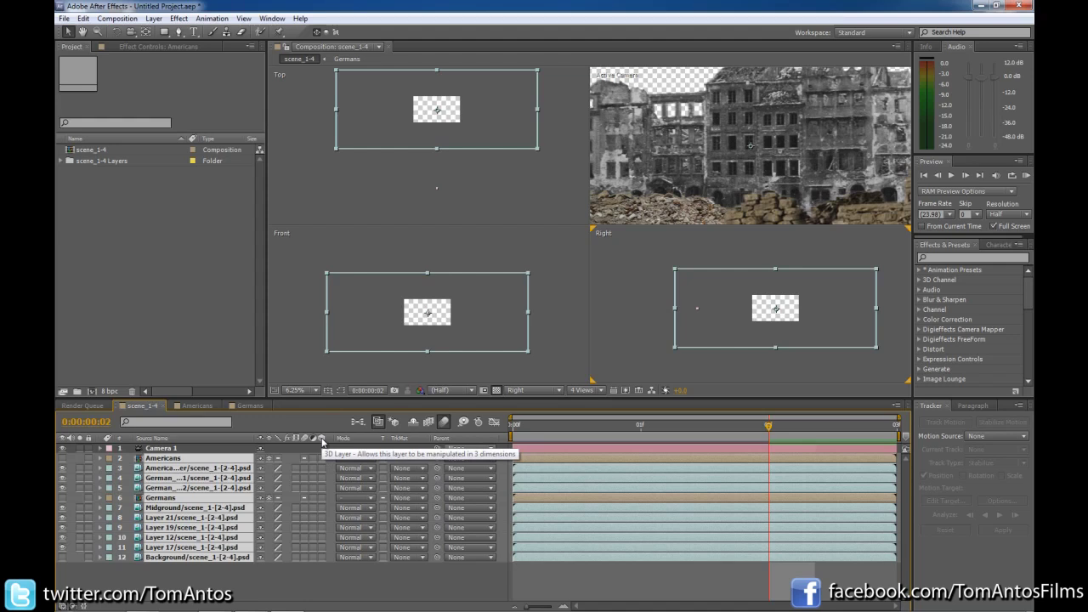
left_click(321, 458)
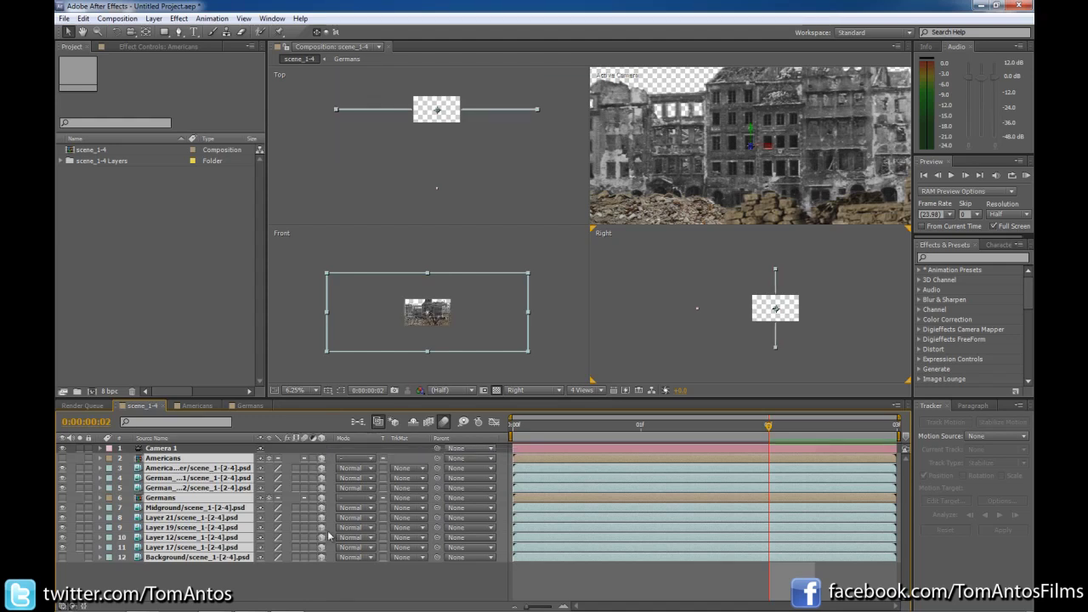
left_click(206, 581)
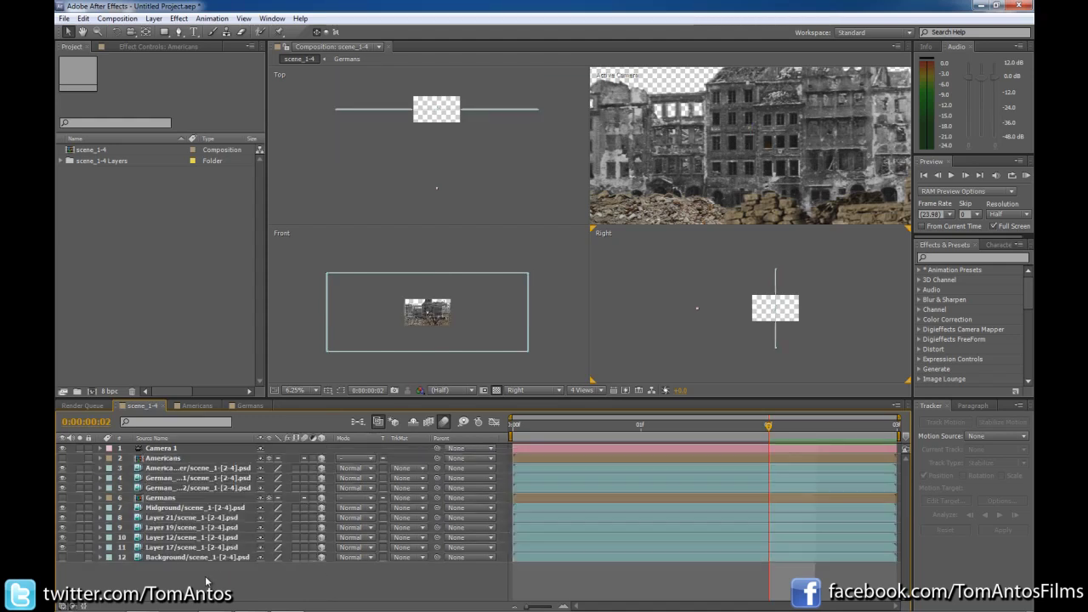
Try moving the American cover layer towards the camera in the Right and Top views, undoing each move.
left_click(776, 287)
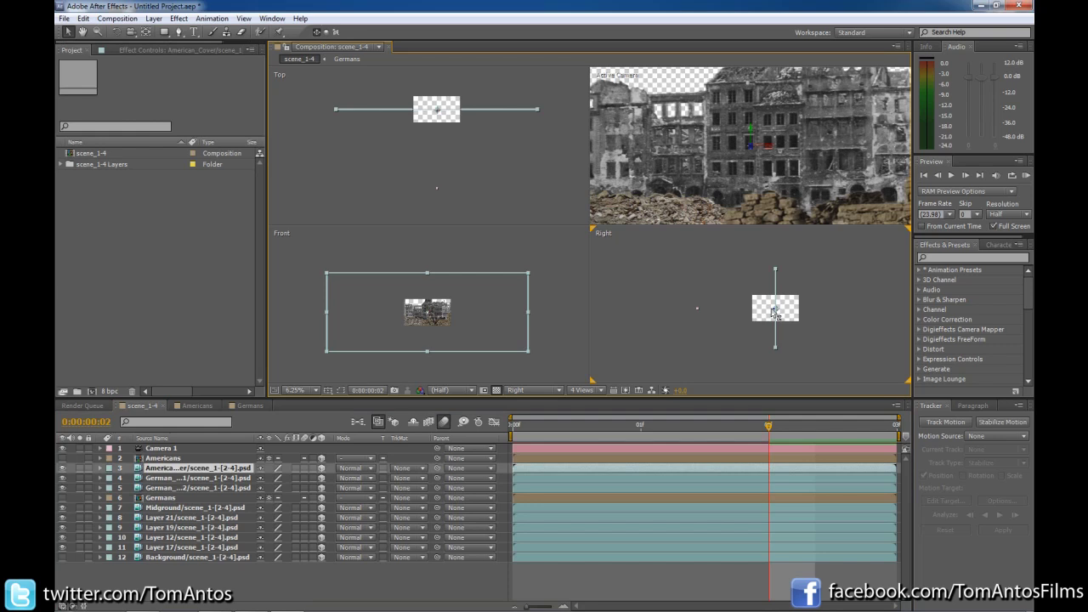
left_click_drag(773, 313, 733, 314)
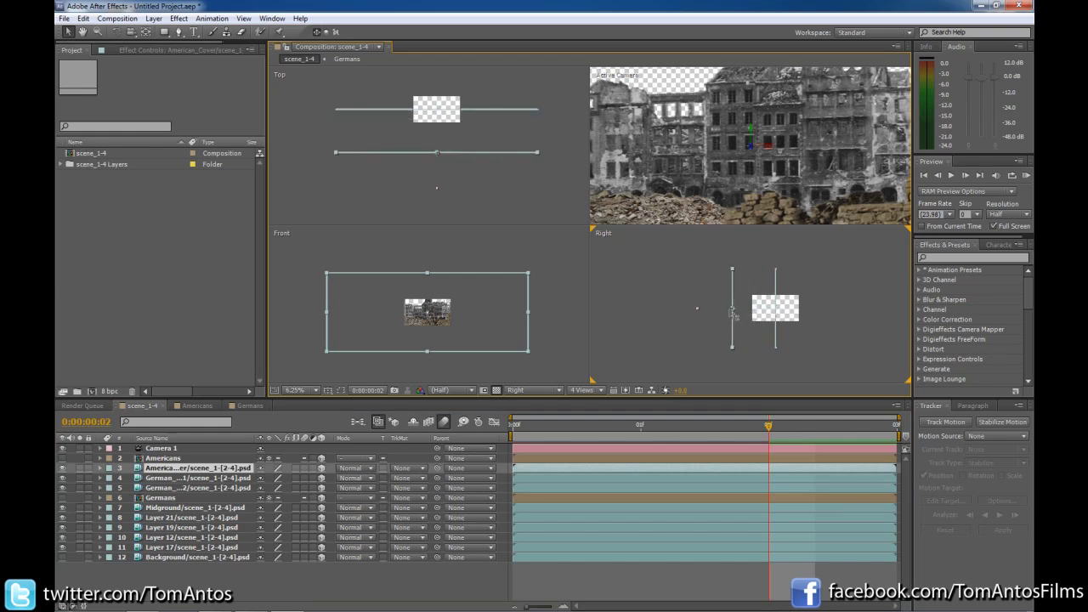
scroll(751, 321, "up", 1)
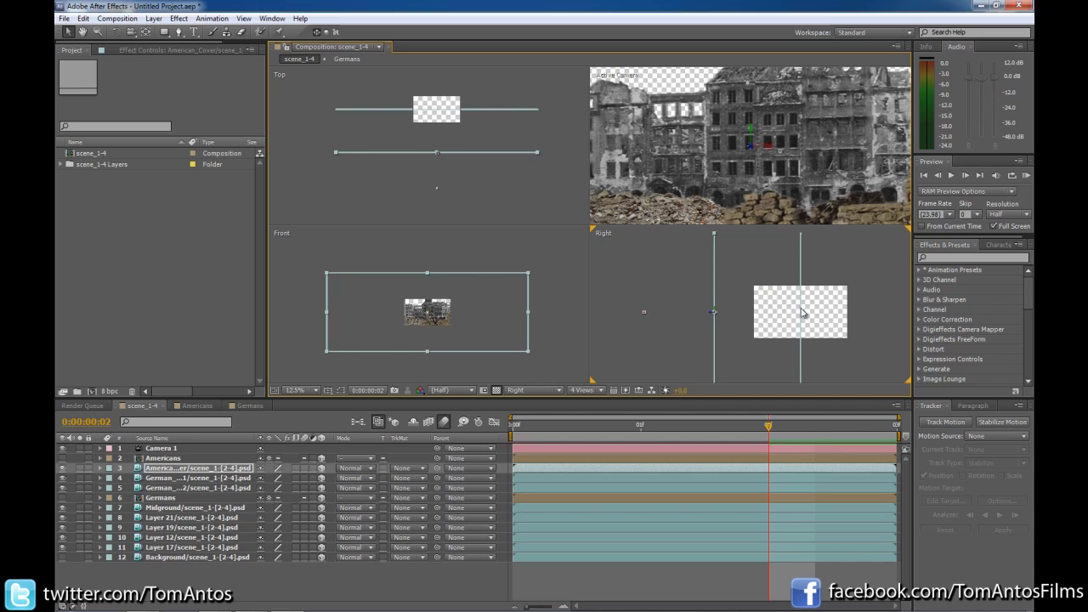
left_click_drag(714, 314, 684, 315)
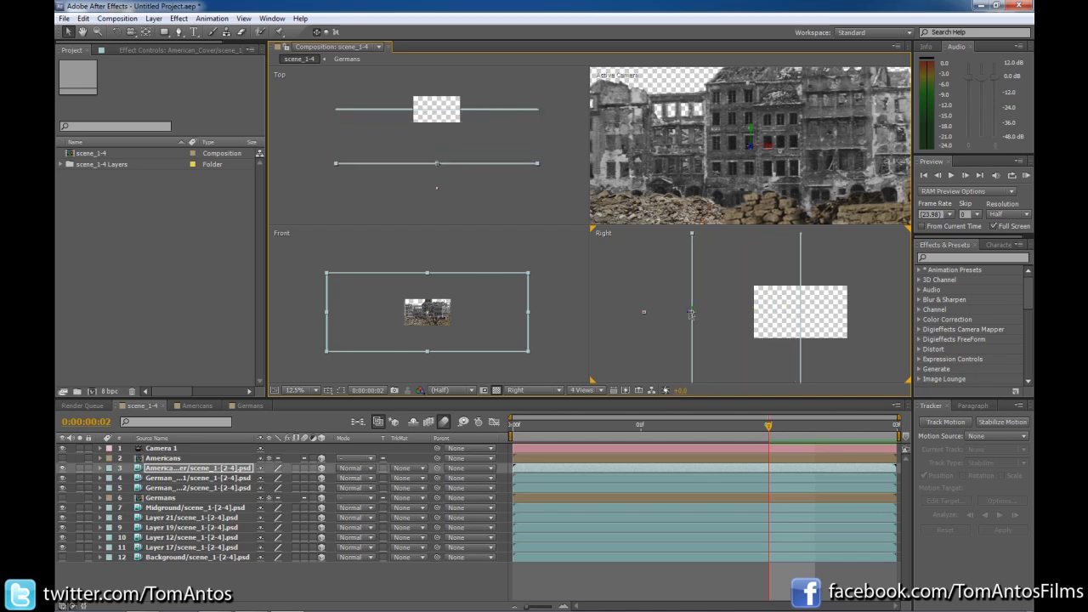
key("ctrl+z")
key("ctrl+z")
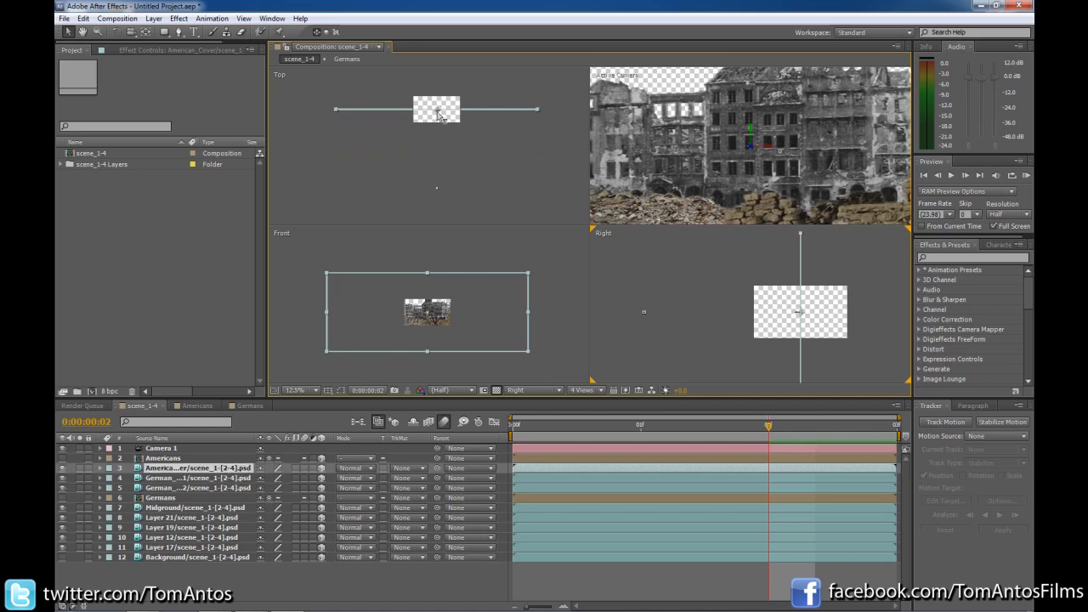
left_click_drag(437, 116, 385, 168)
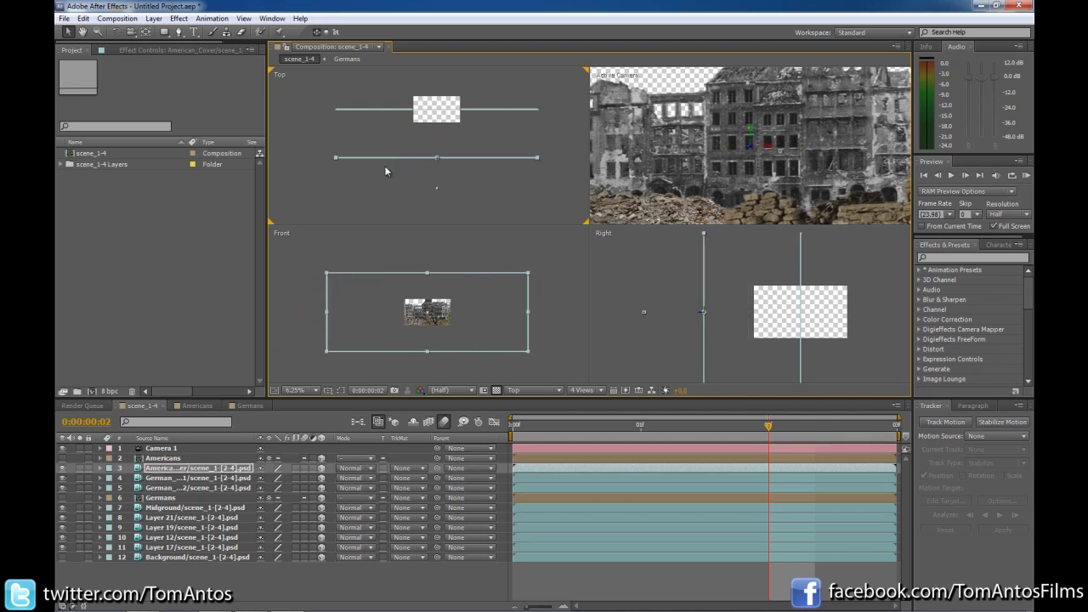
key("ctrl+z")
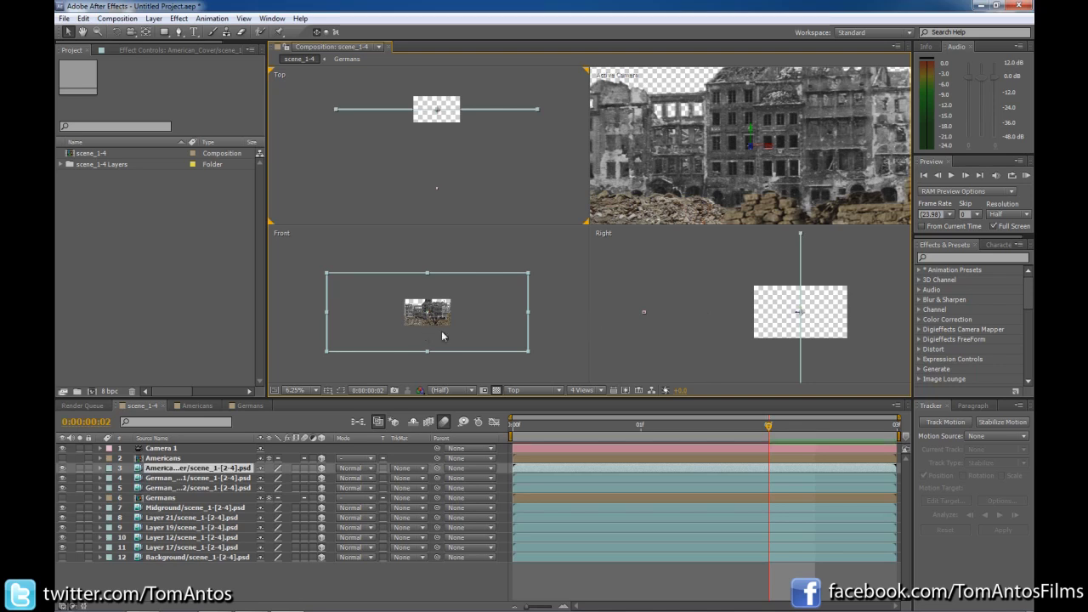
Switch the Active Camera view to Camera 1.
left_click(671, 155)
left_click(540, 393)
left_click(545, 422)
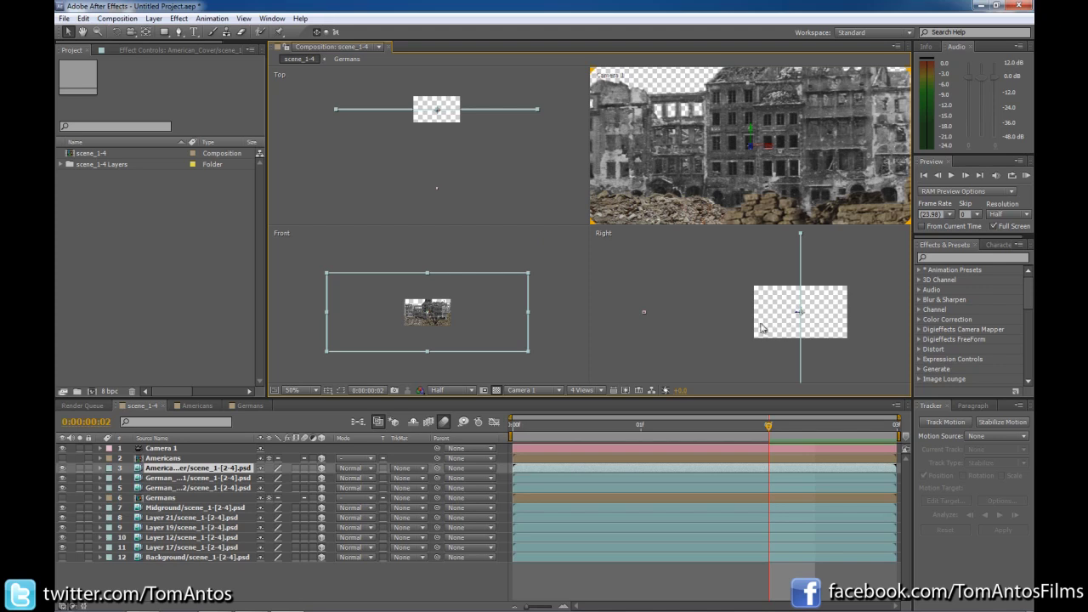
Scale the American cover layer and all layers below it down to Background together to 24%, then collapse their properties.
left_click(177, 557, "shift")
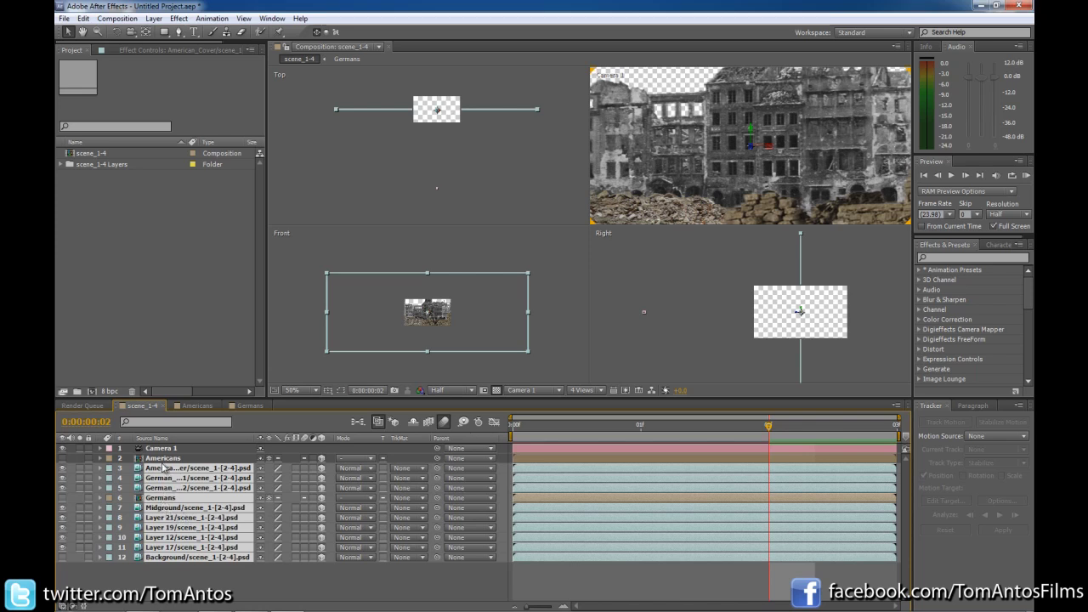
key("s")
left_click_drag(276, 502, 211, 502)
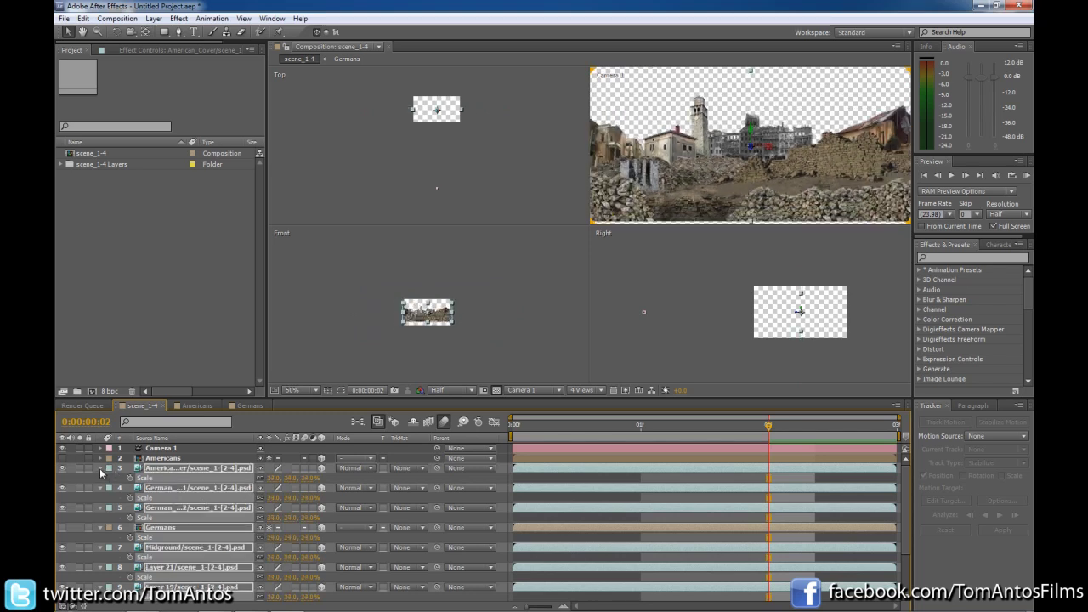
left_click(100, 468)
left_click(154, 578)
Move the American cover layer forward until it sits close to the camera, and scale it to 6%.
left_click(183, 469)
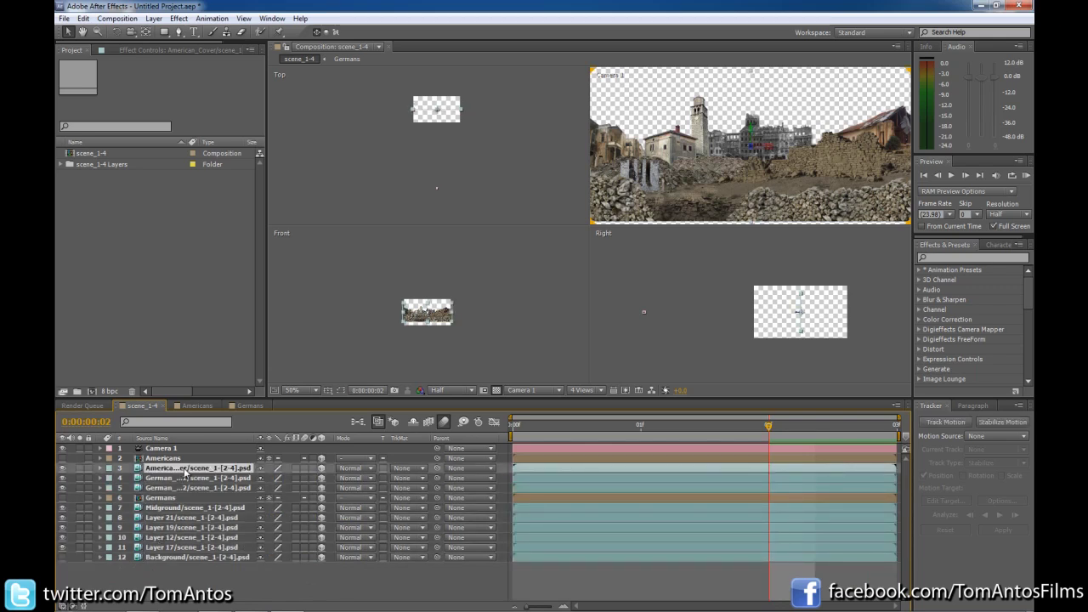
left_click_drag(439, 115, 443, 133)
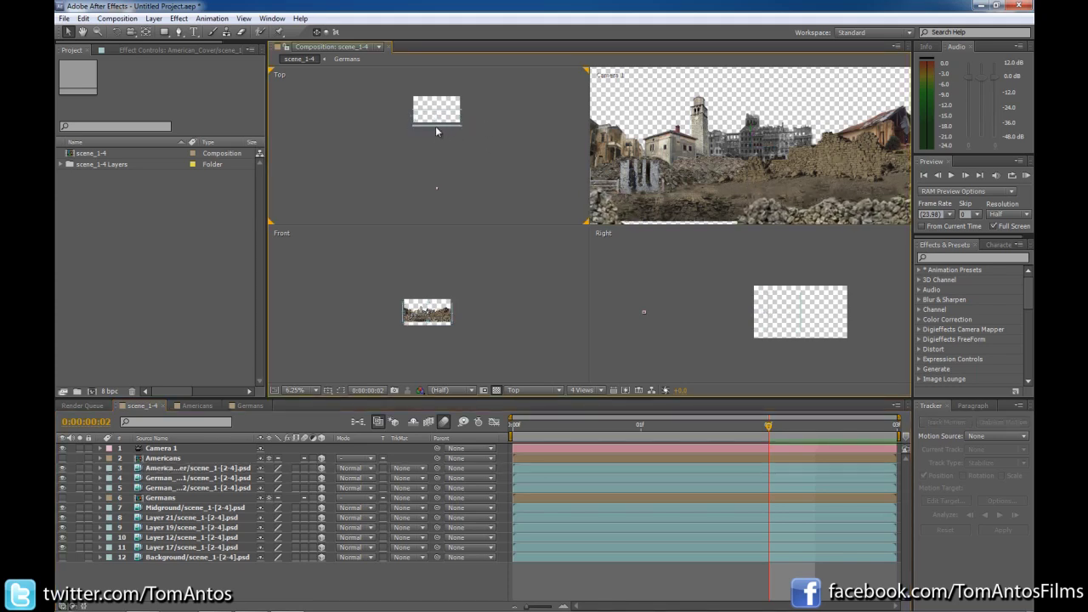
left_click_drag(437, 134, 439, 175)
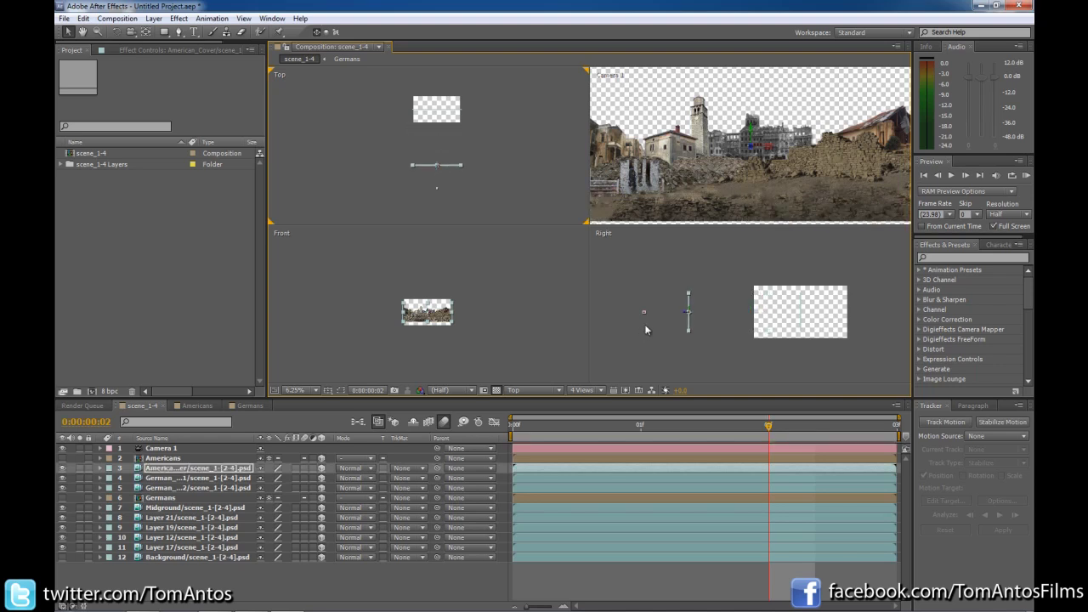
left_click_drag(690, 311, 687, 312)
key("s")
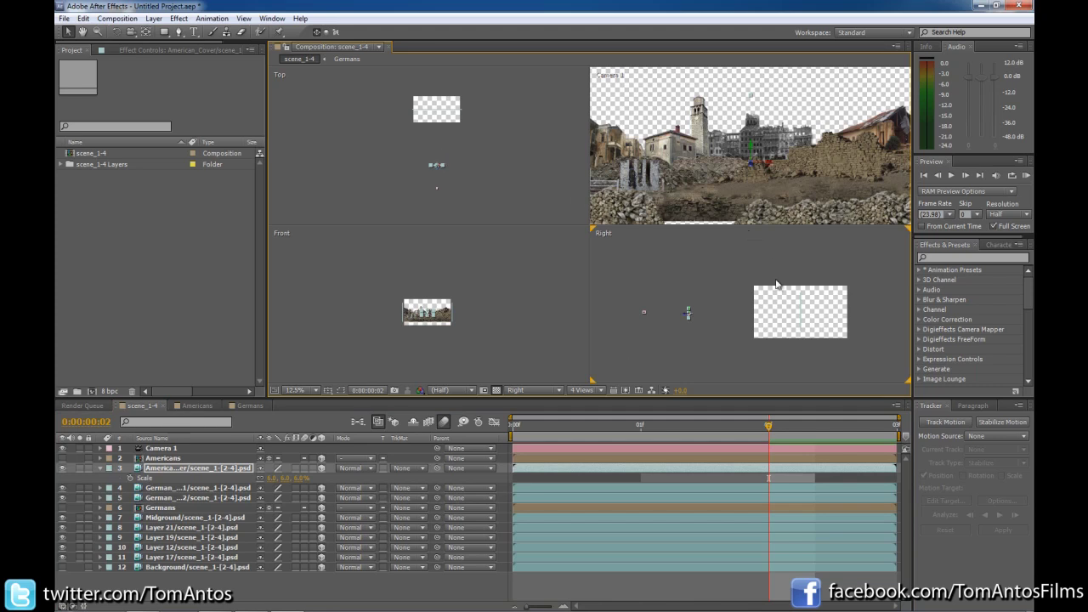
Push Layer 17, the distant ruined buildings, far back behind the other layers, away from the camera.
left_click(788, 140)
left_click(192, 567)
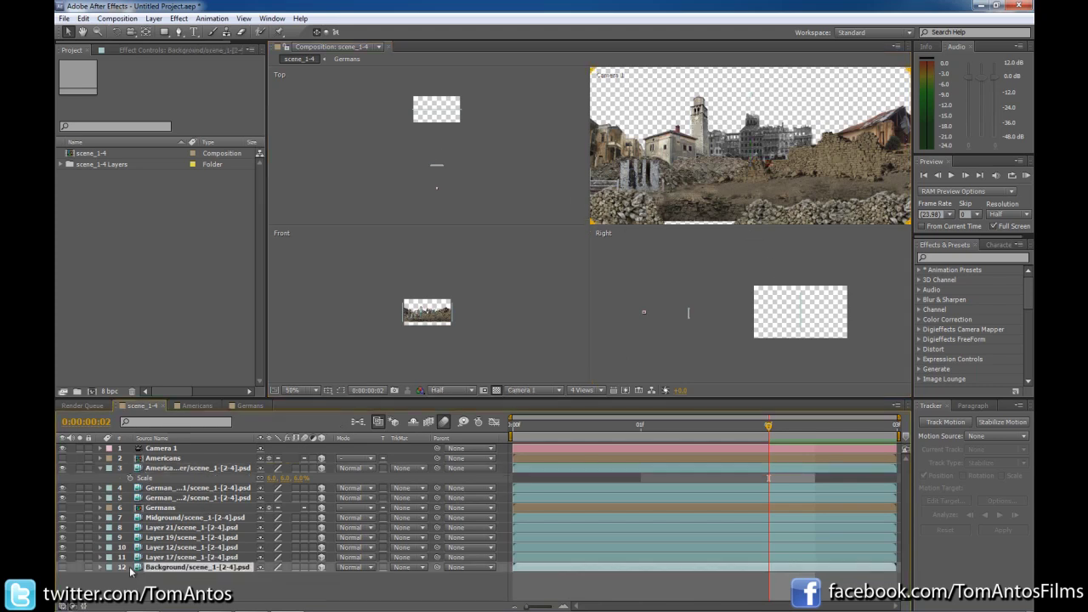
left_click(170, 556)
left_click_drag(439, 117, 442, 49)
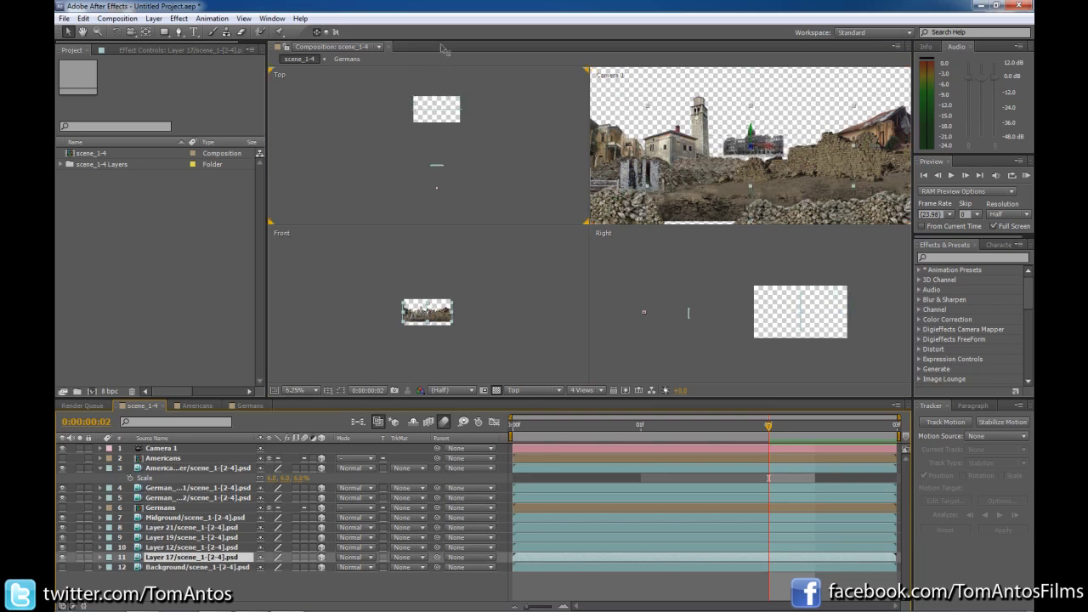
left_click(788, 315)
scroll(788, 314, "down", 3)
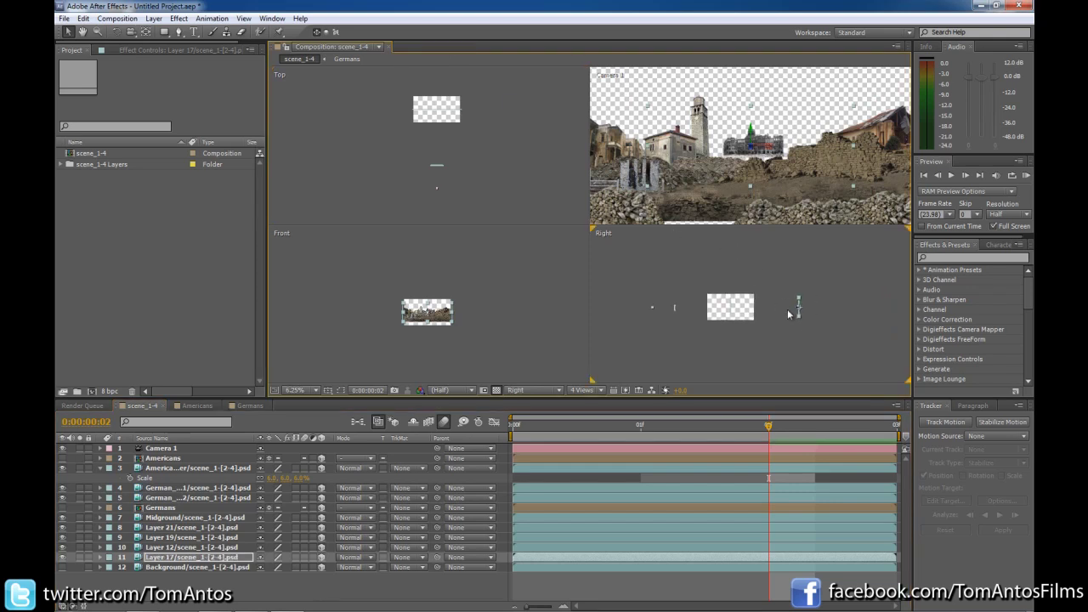
left_click_drag(797, 311, 810, 310)
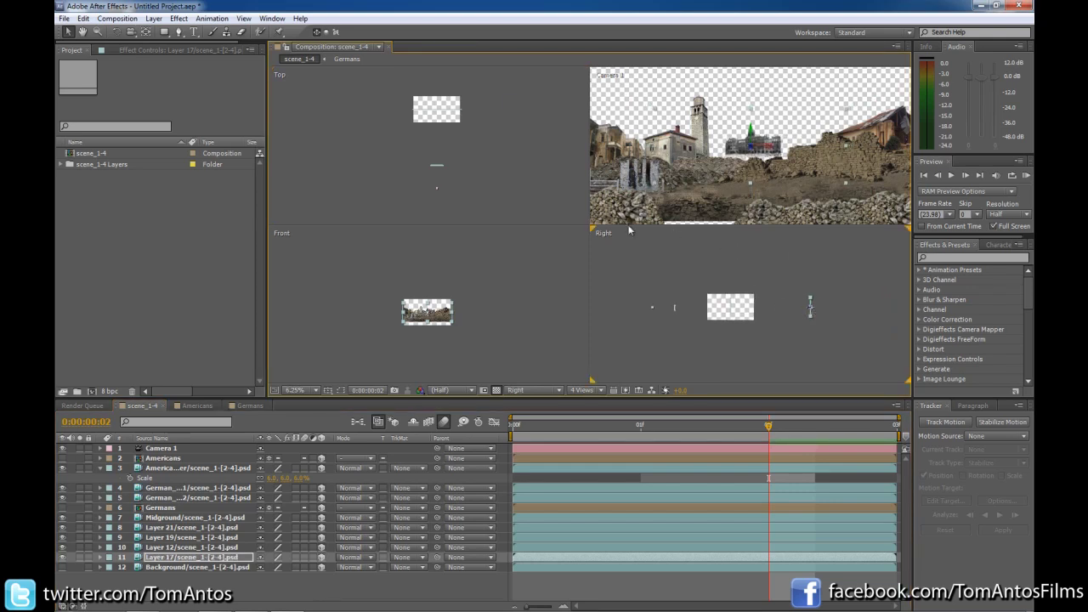
Scale Layer 17 to 44% to compensate for its greater distance from the camera.
key("s")
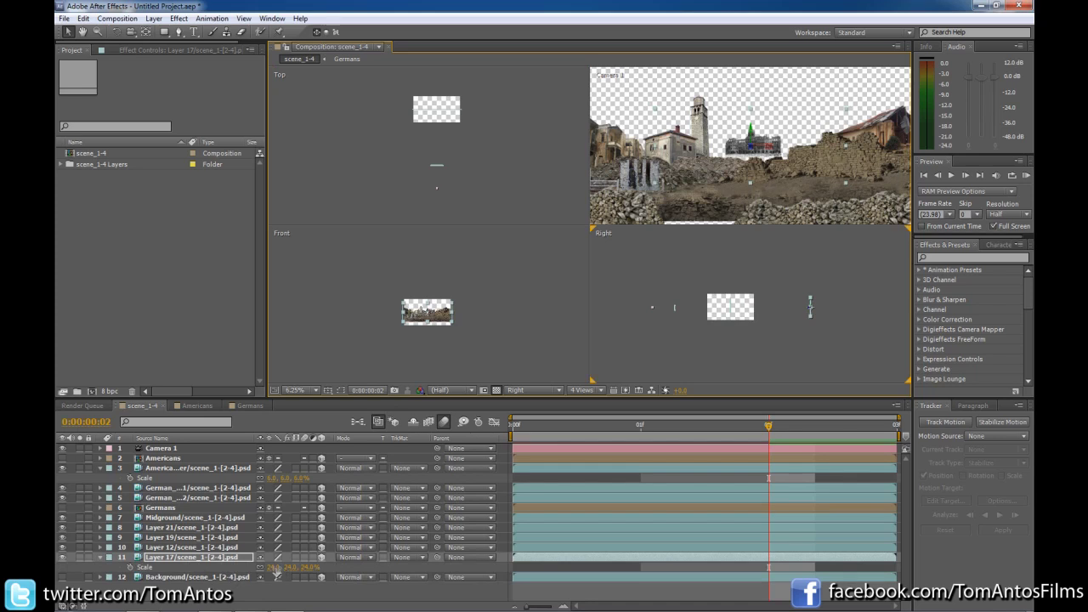
key("Return")
left_click_drag(752, 138, 763, 130)
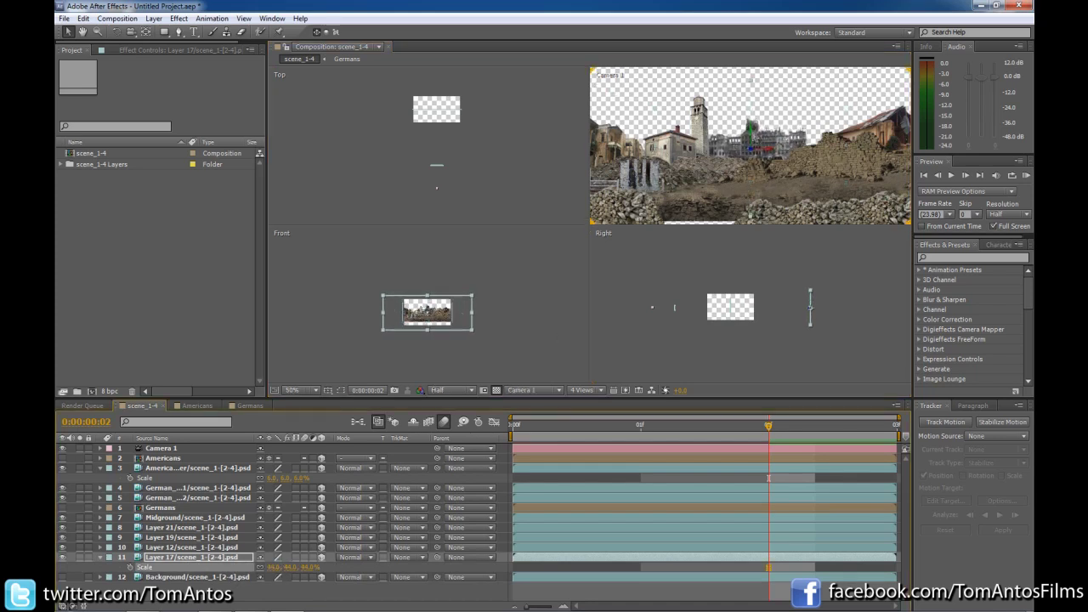
left_click(757, 135)
Move Layer 12 back to a depth between Layer 17 and the other buildings, and shift it slightly left in the Camera 1 view.
left_click(178, 548)
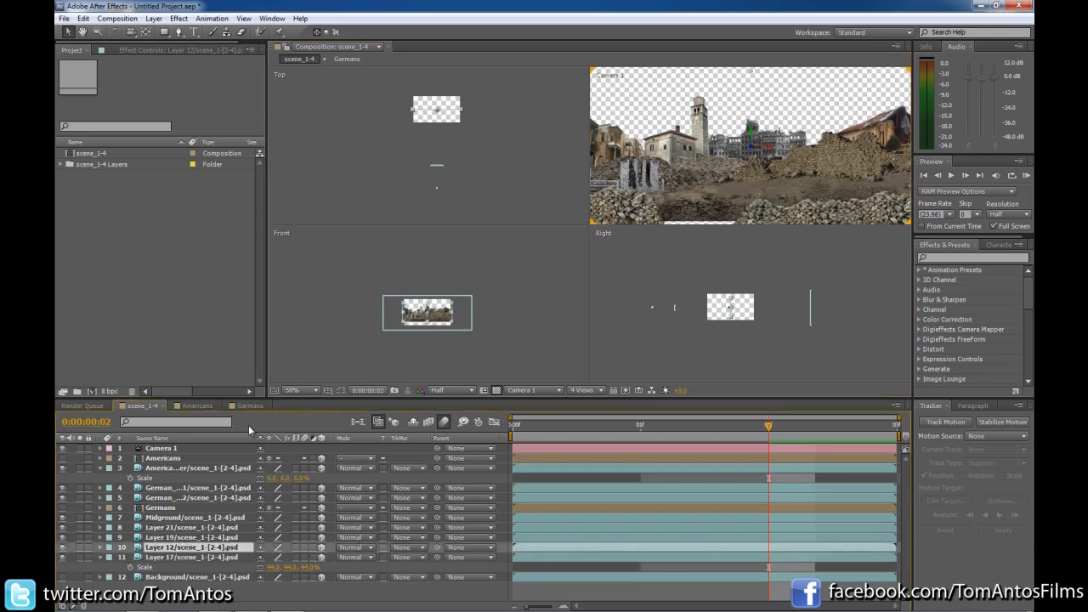
left_click_drag(438, 117, 437, 76)
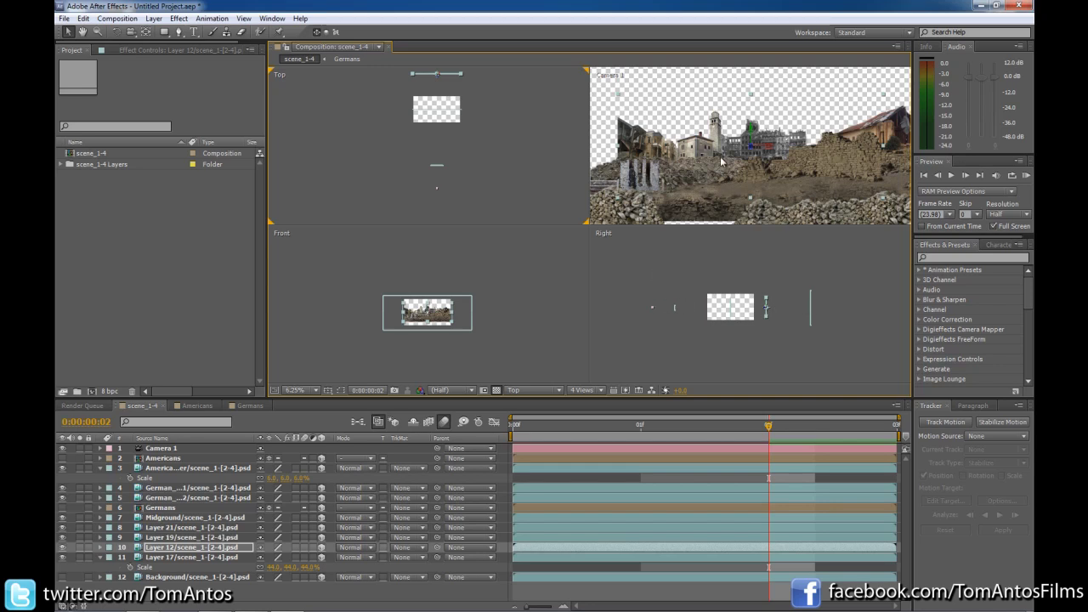
left_click_drag(765, 146, 748, 146)
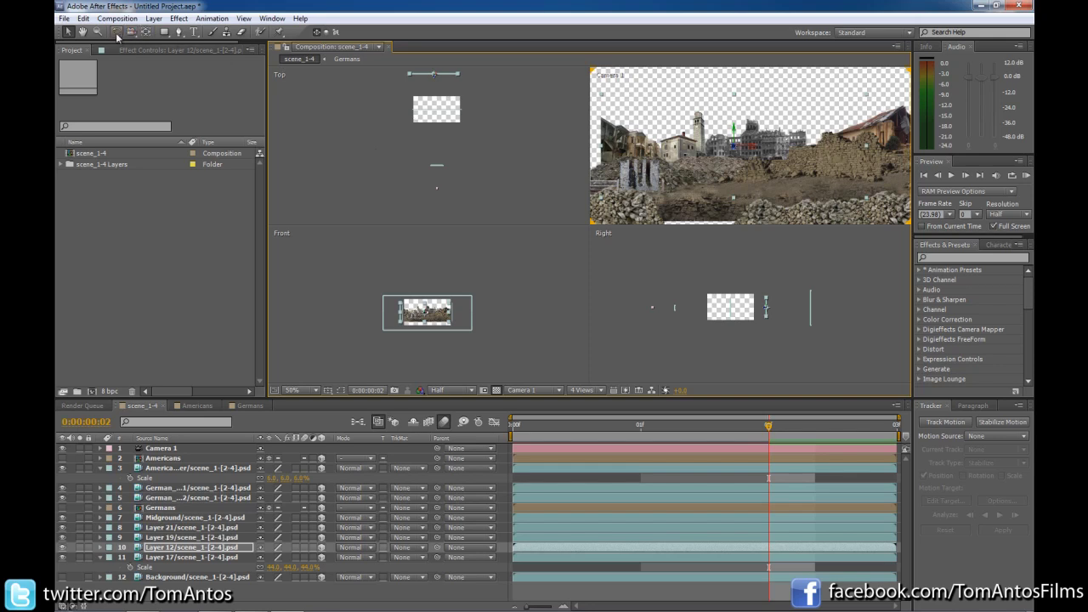
Activate the camera movement tool and show the composition in a single Camera 1 view.
left_click(131, 32)
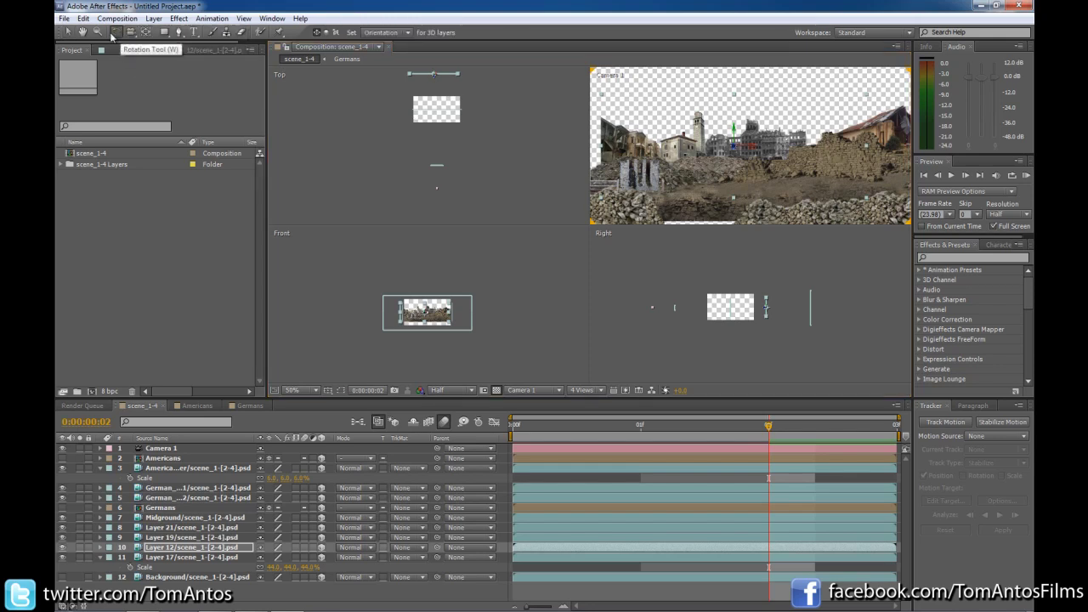
left_click_drag(131, 32, 160, 41)
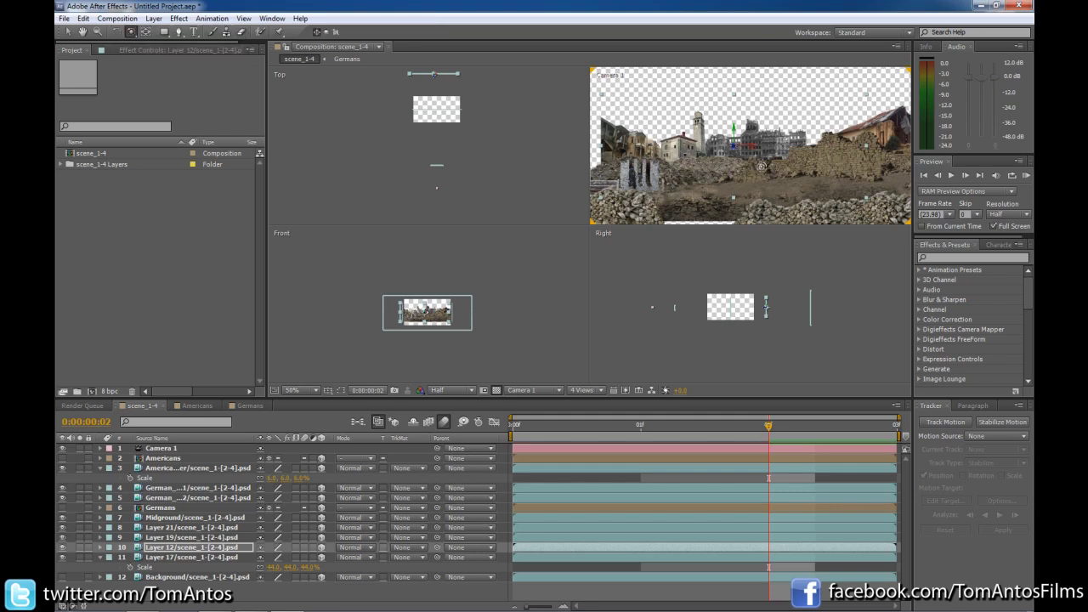
left_click(586, 390)
left_click(588, 406)
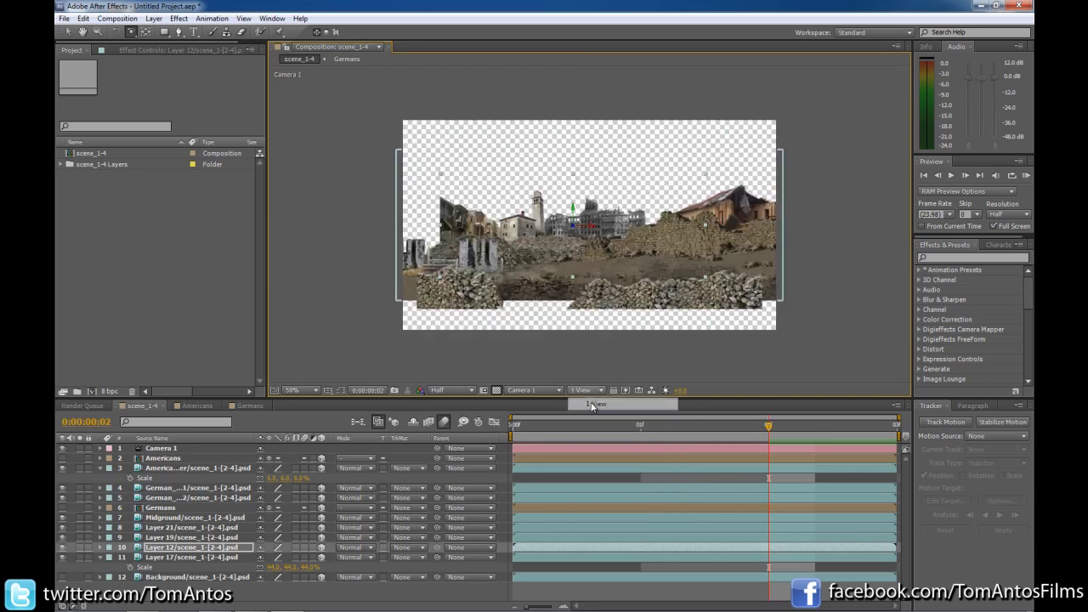
Orbit Camera 1 around the scene in an enlarged, fitted viewer to examine the parallax between the layers.
left_click_drag(574, 240, 445, 333)
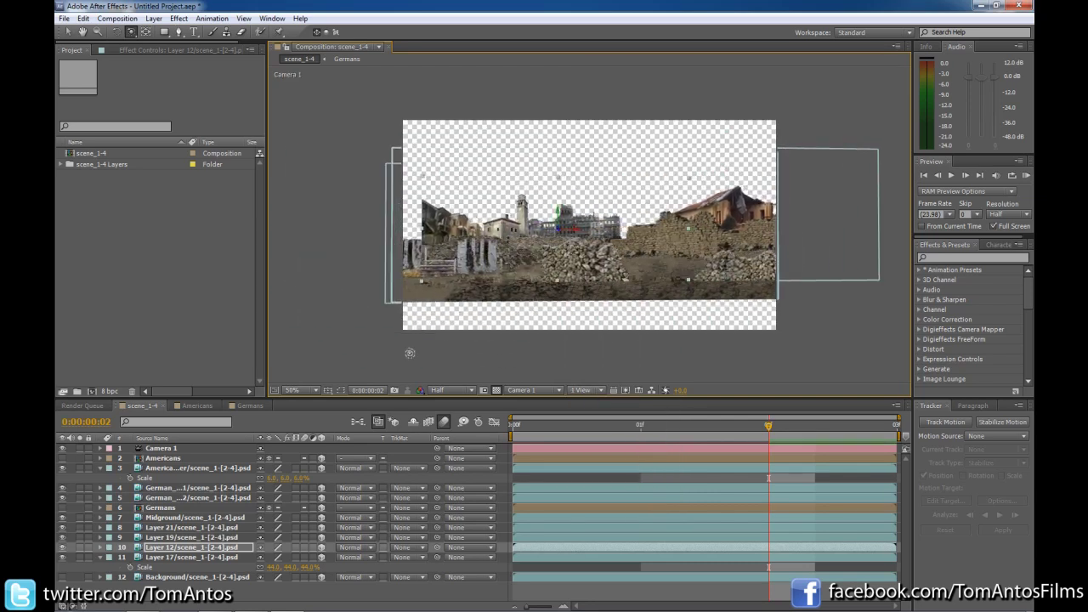
left_click(290, 390)
left_click(297, 324)
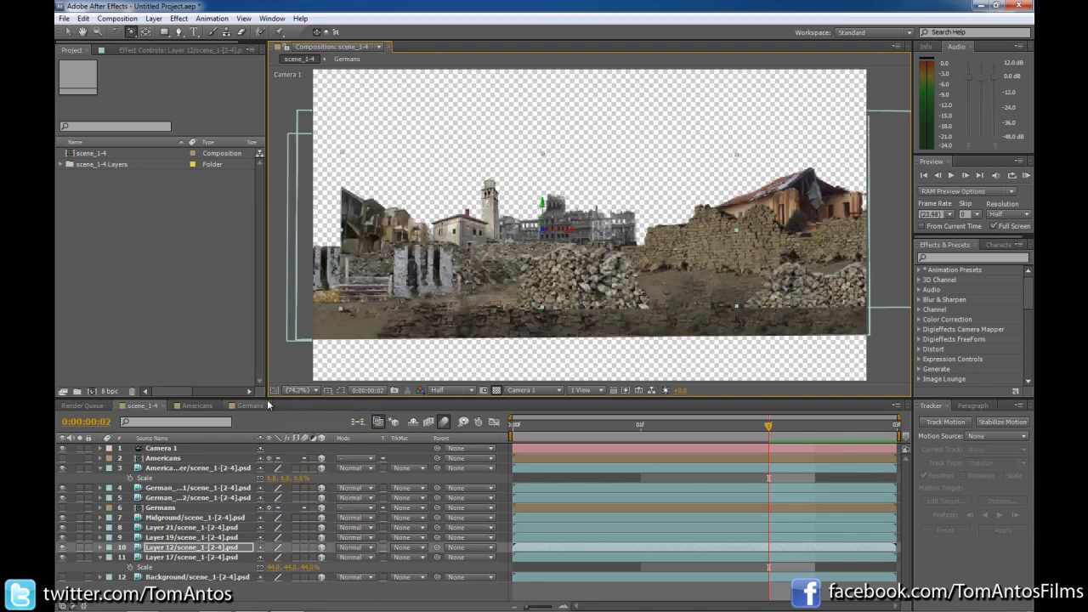
left_click_drag(266, 398, 230, 470)
left_click_drag(519, 332, 585, 385)
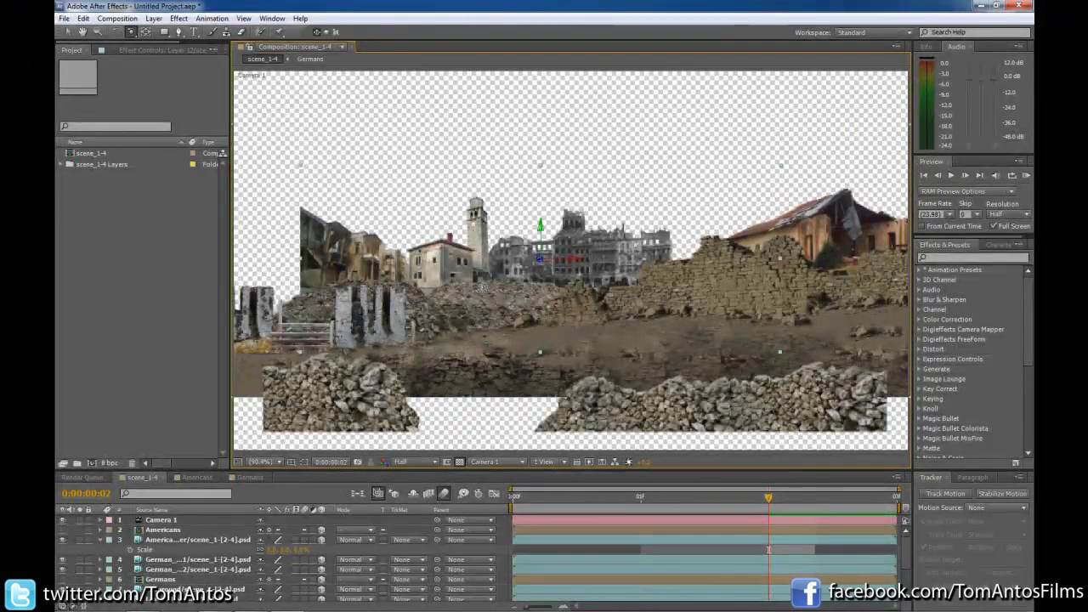
left_click_drag(488, 289, 782, 299)
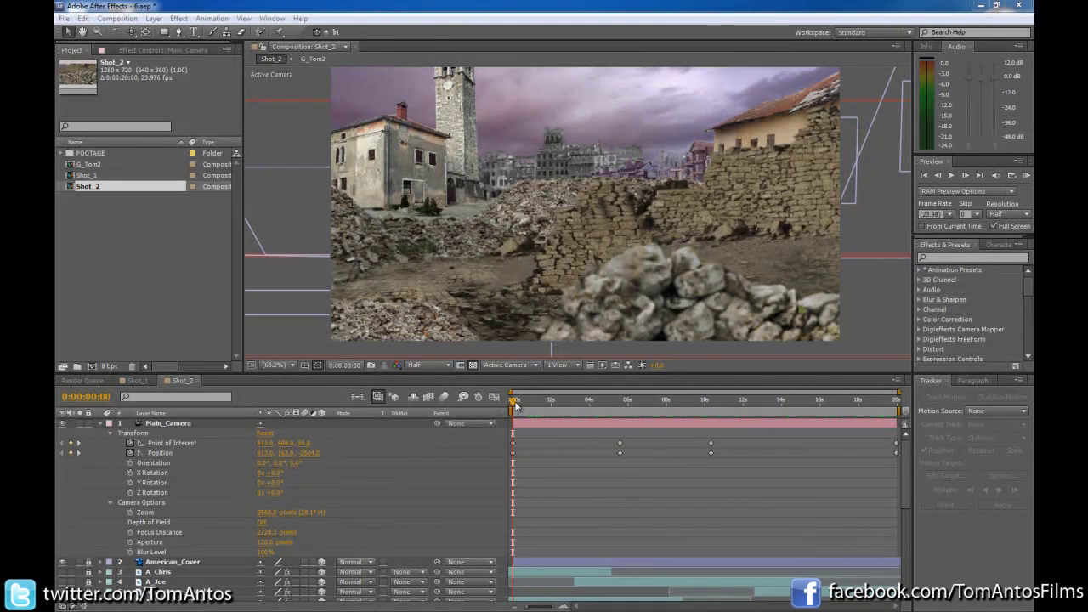
Scrub Shot_2 from the start to its end to examine the layers' 3D arrangement from the orbiting Main_Camera.
left_click_drag(515, 406, 623, 398)
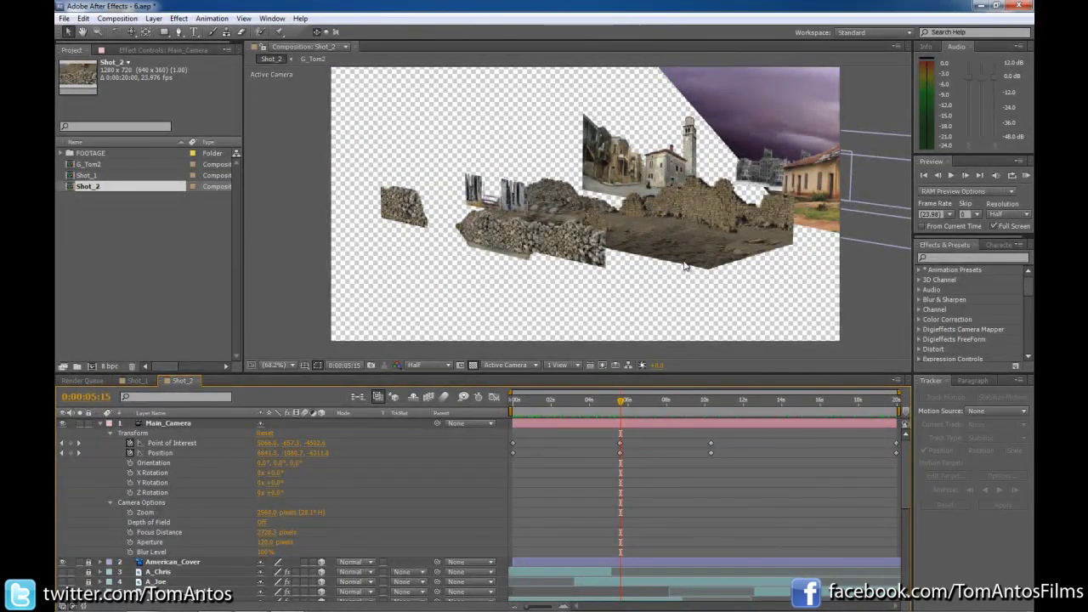
left_click_drag(623, 408, 811, 405)
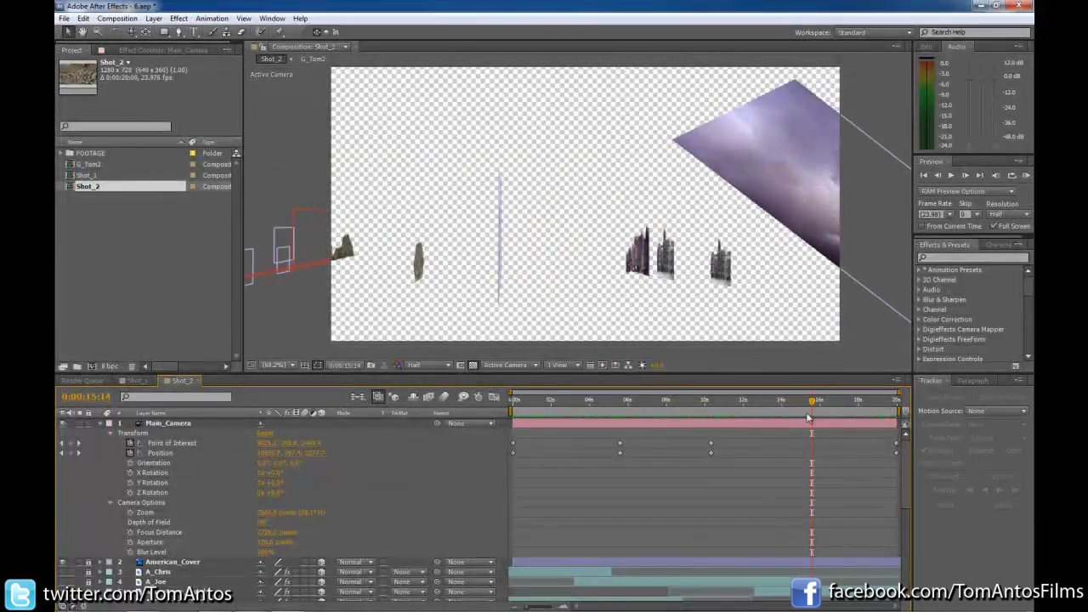
left_click_drag(817, 403, 899, 405)
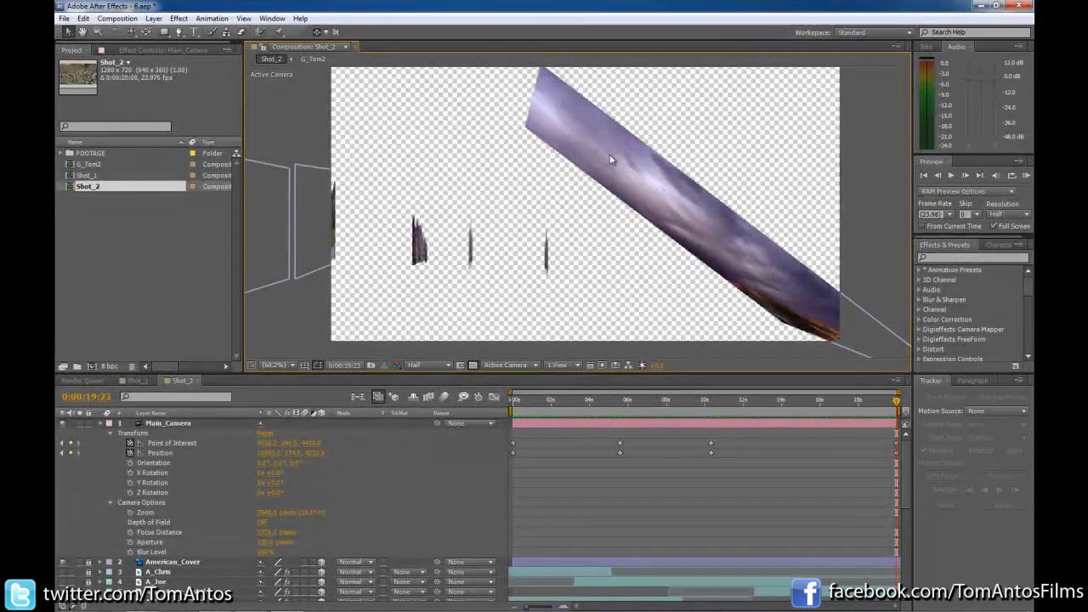
Expand the transform properties of the cloudy_sky_1.jpg layer and examine its X rotation.
scroll(74, 568, "down", 7)
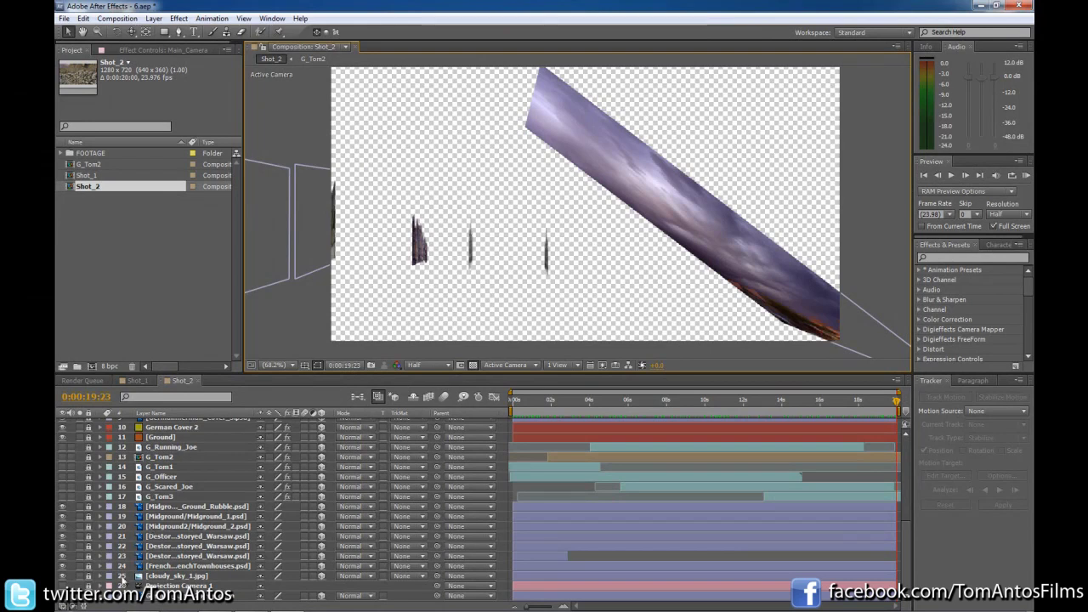
left_click(100, 576)
scroll(143, 574, "down", 4)
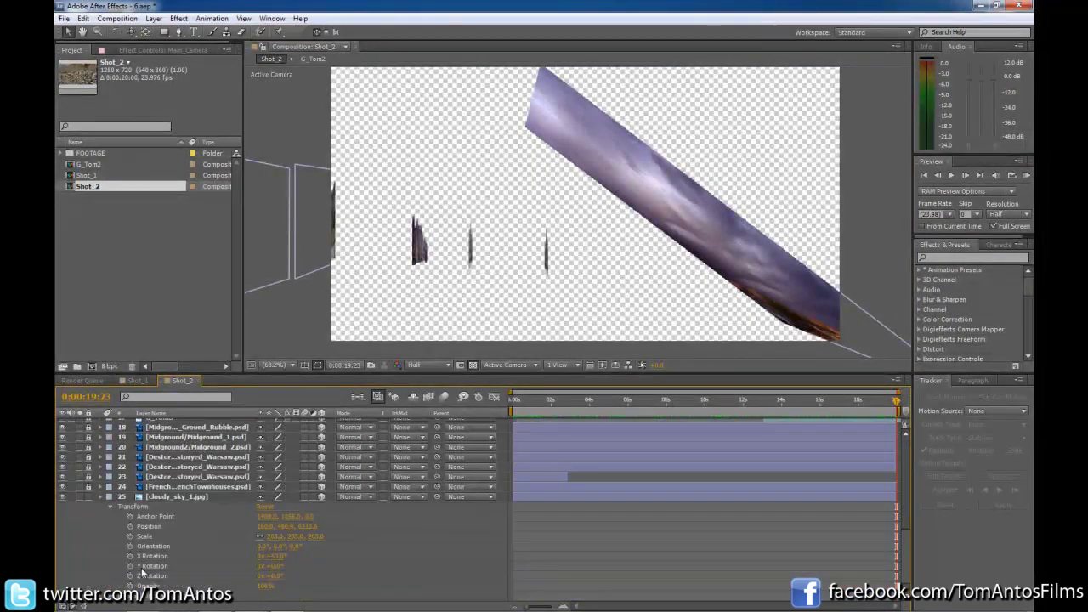
left_click(166, 498)
scroll(147, 552, "down", 2)
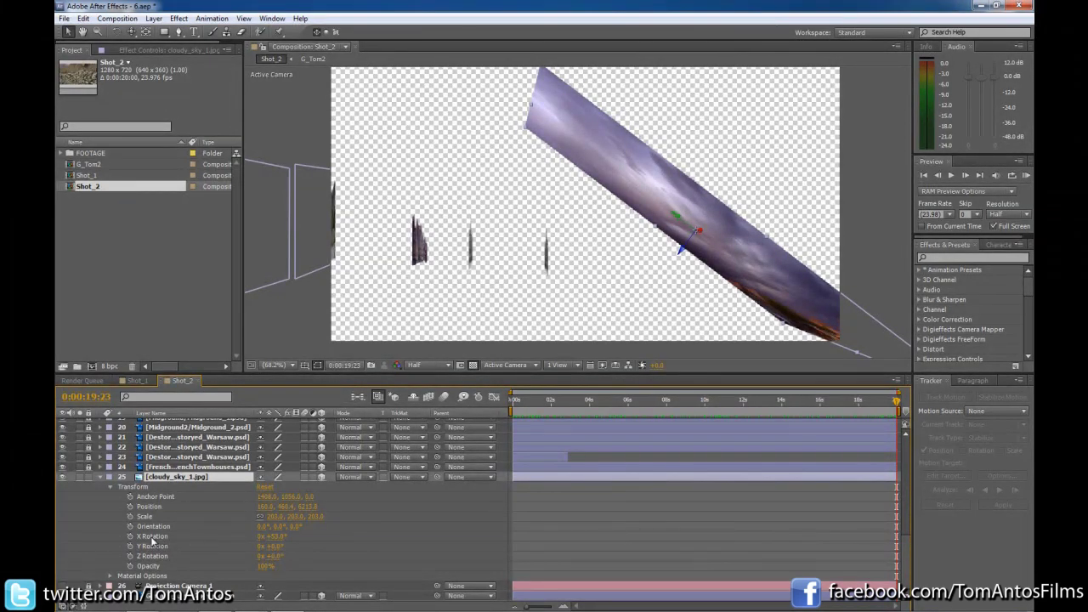
mouse_move(277, 540)
left_mouse_down()
mouse_move(323, 540)
mouse_move(255, 537)
left_mouse_up()
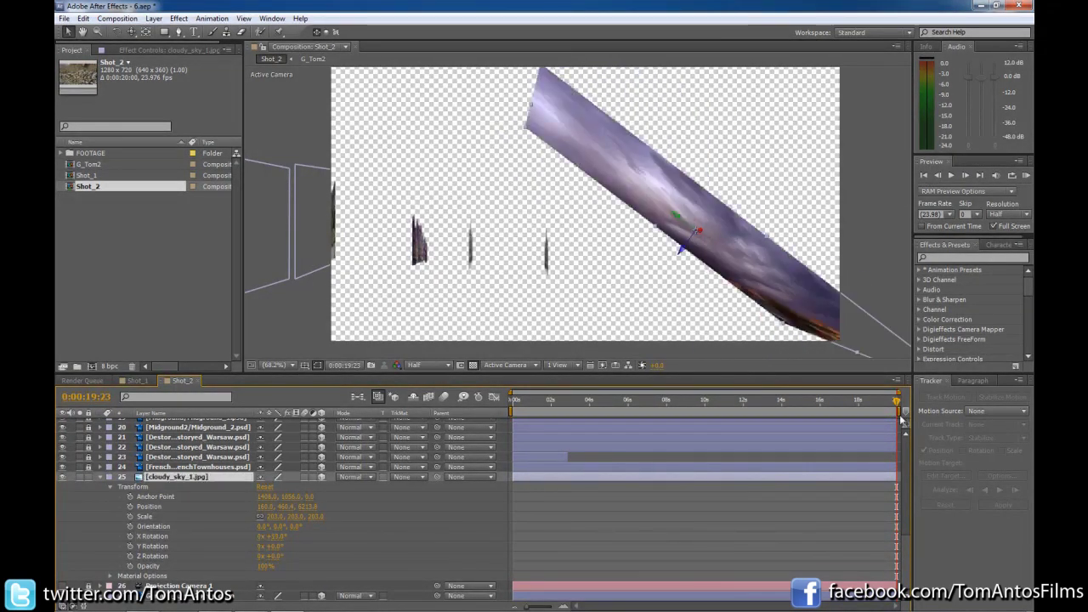
Return to the start of Shot_2 and preview the scene from the original Main_Camera framing.
left_click_drag(895, 402, 499, 401)
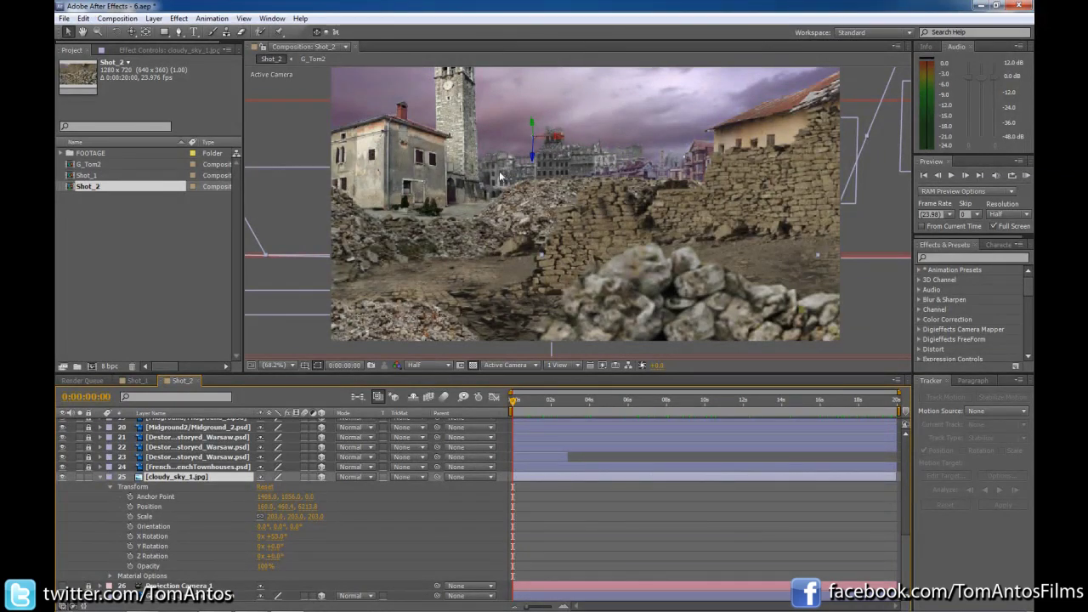
left_click_drag(516, 401, 543, 400)
key("KP_0")
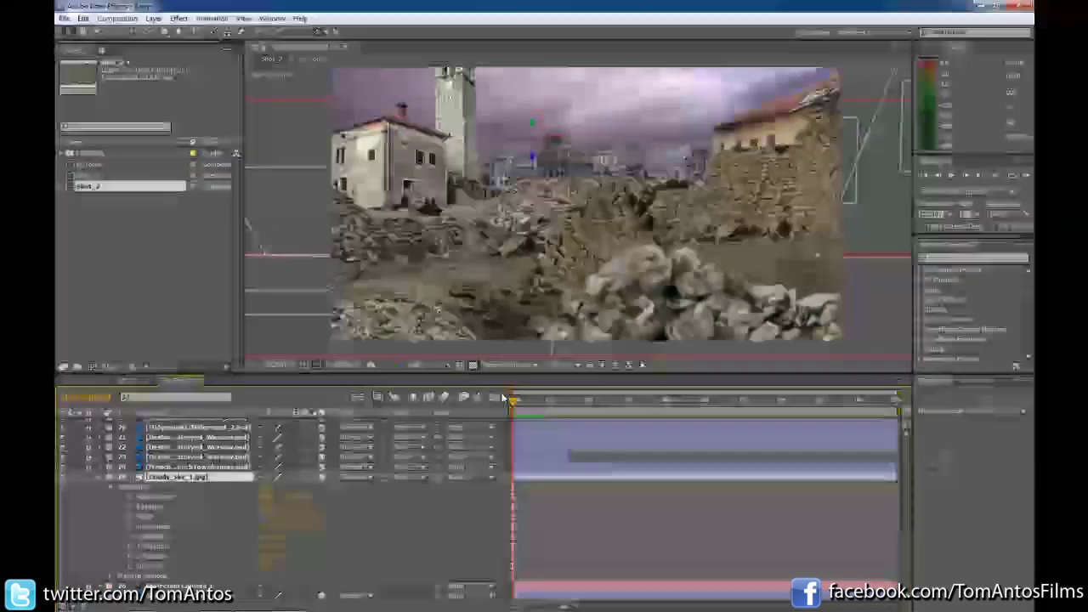
Clear Main_Camera's existing Point of Interest and Position animation and set fresh keyframes for both at 0:00:00:00.
scroll(629, 456, "up", 10)
left_click(204, 423)
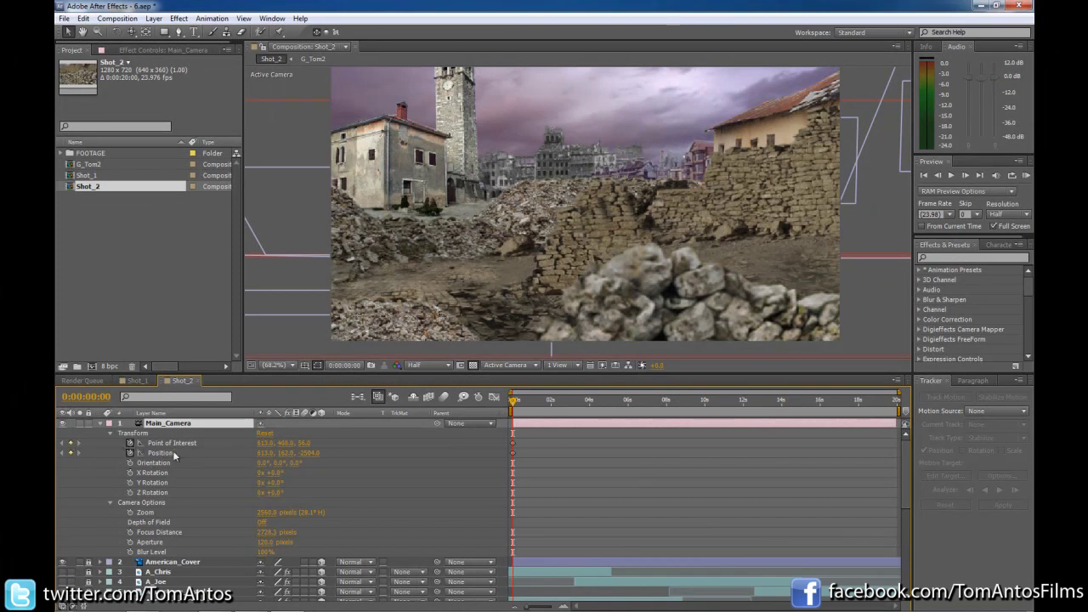
left_click(121, 453)
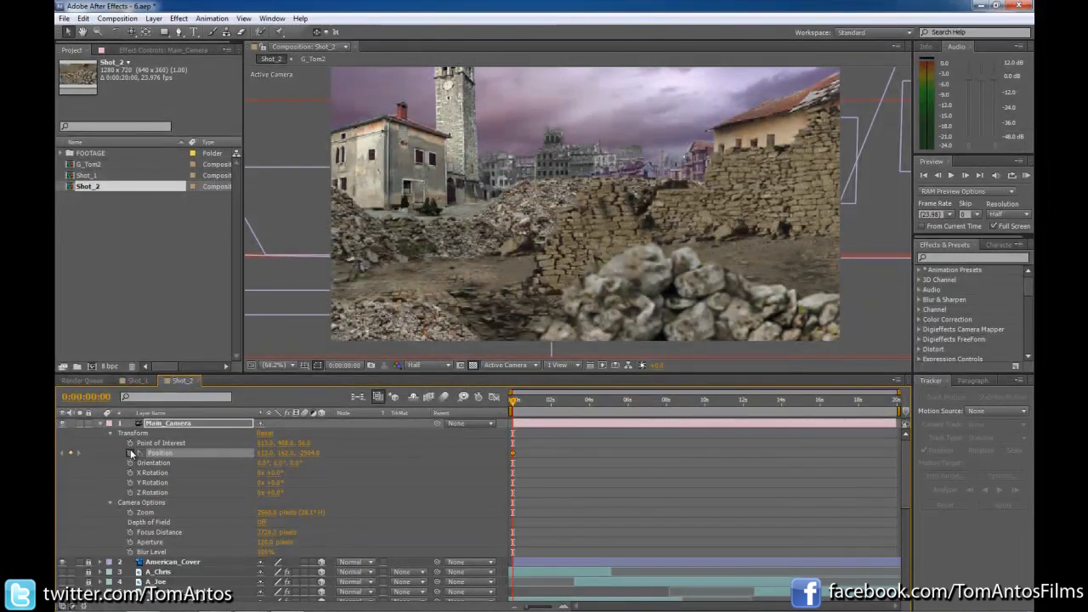
left_click(130, 443)
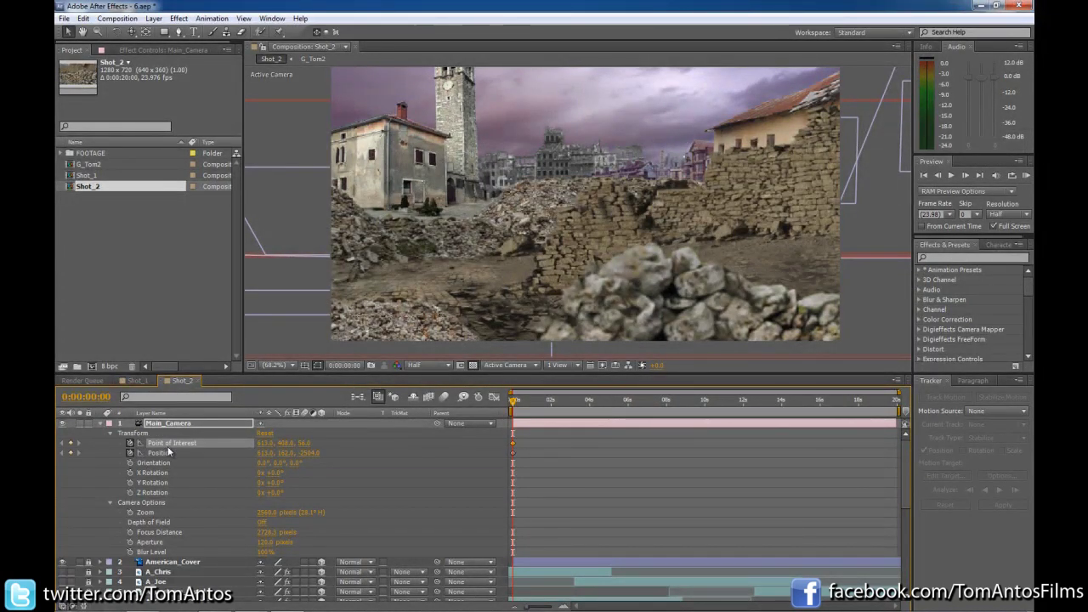
Animate Main_Camera sideways from the brick wall and damaged house at the start to the stone wall and street buildings at 0:00:19:23.
left_click_drag(523, 405, 500, 404)
left_click(131, 32)
left_click_drag(548, 228, 727, 247)
left_click(534, 401)
left_click_drag(899, 408, 932, 401)
key("space")
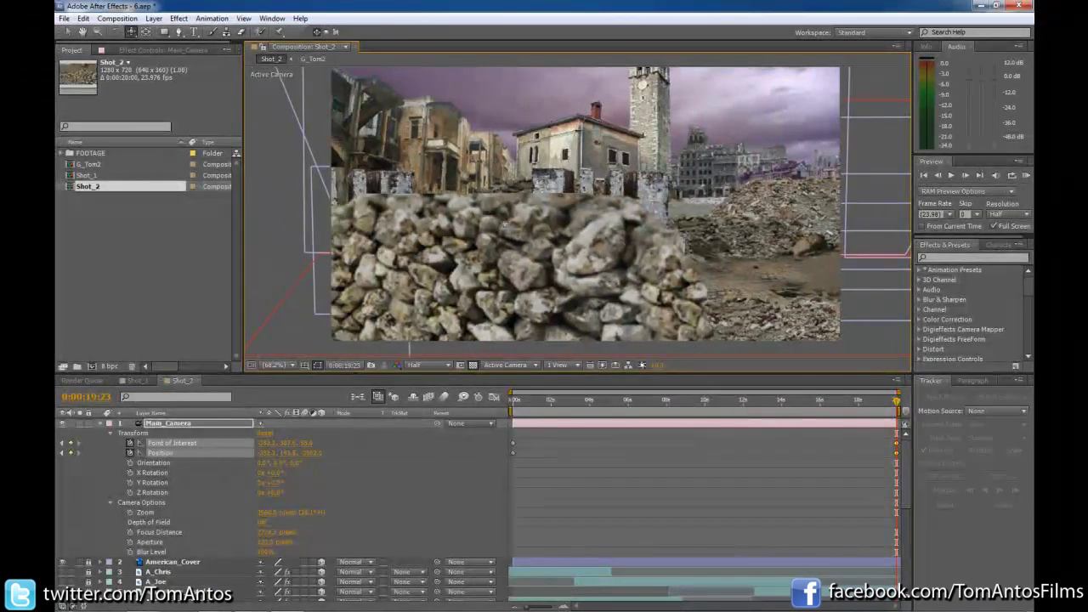
mouse_move(531, 228)
left_mouse_down()
mouse_move(575, 225)
mouse_move(517, 236)
left_mouse_up()
Turn on Main_Camera's Depth of Field, comparing the image with and without it at 0:00:06:14.
left_click_drag(881, 405, 639, 411)
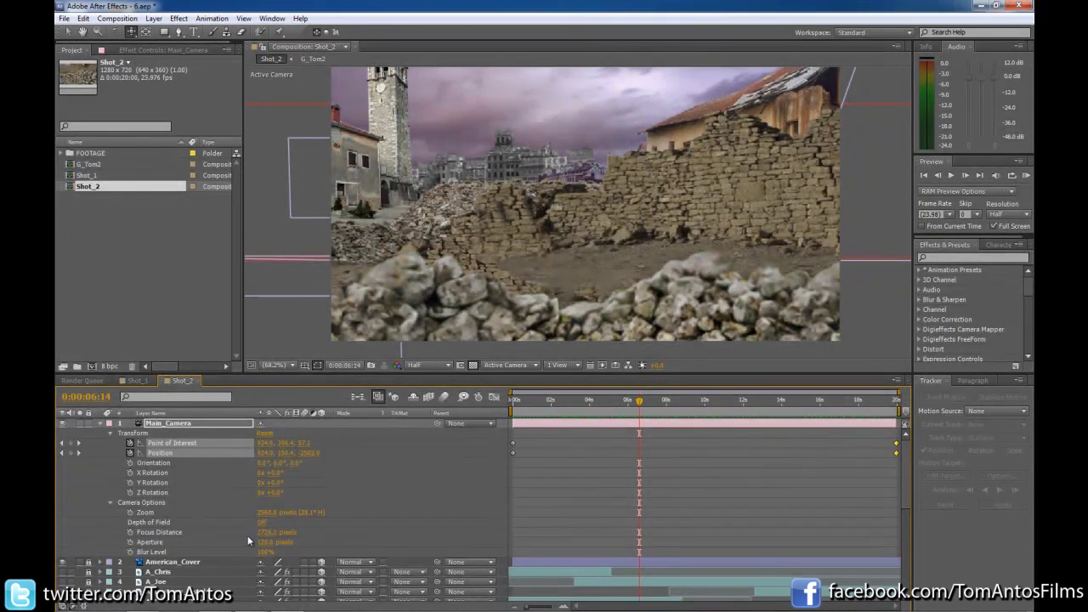
left_click(133, 504)
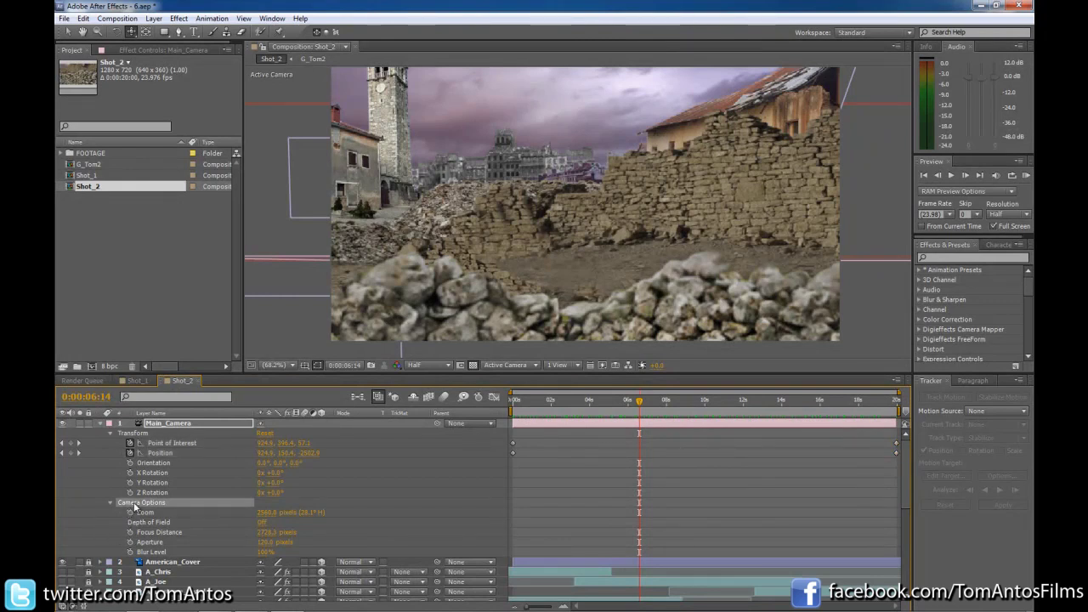
left_click(261, 522)
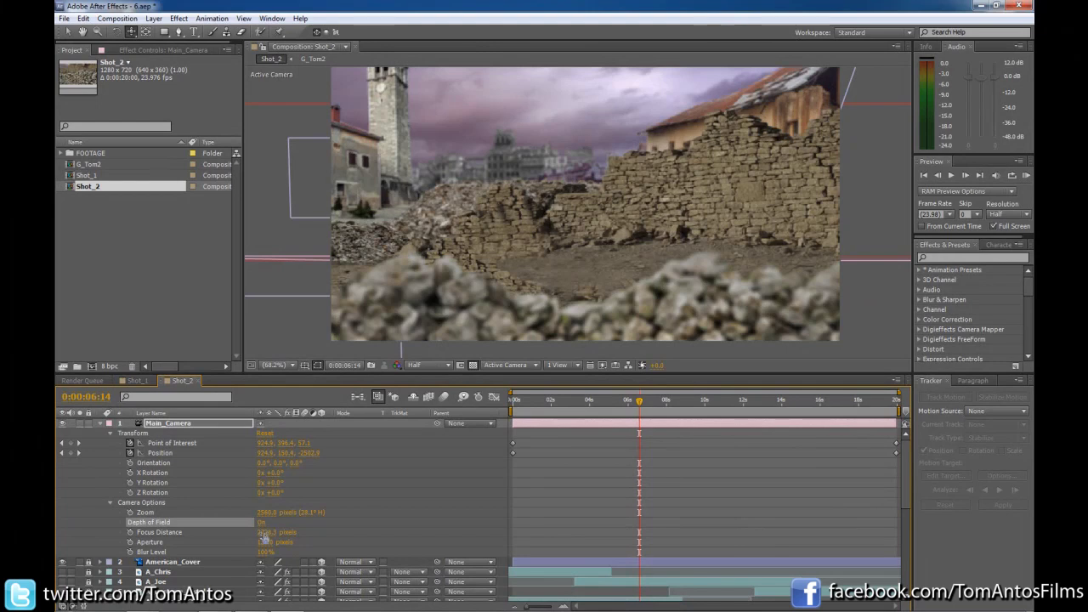
left_click(262, 522)
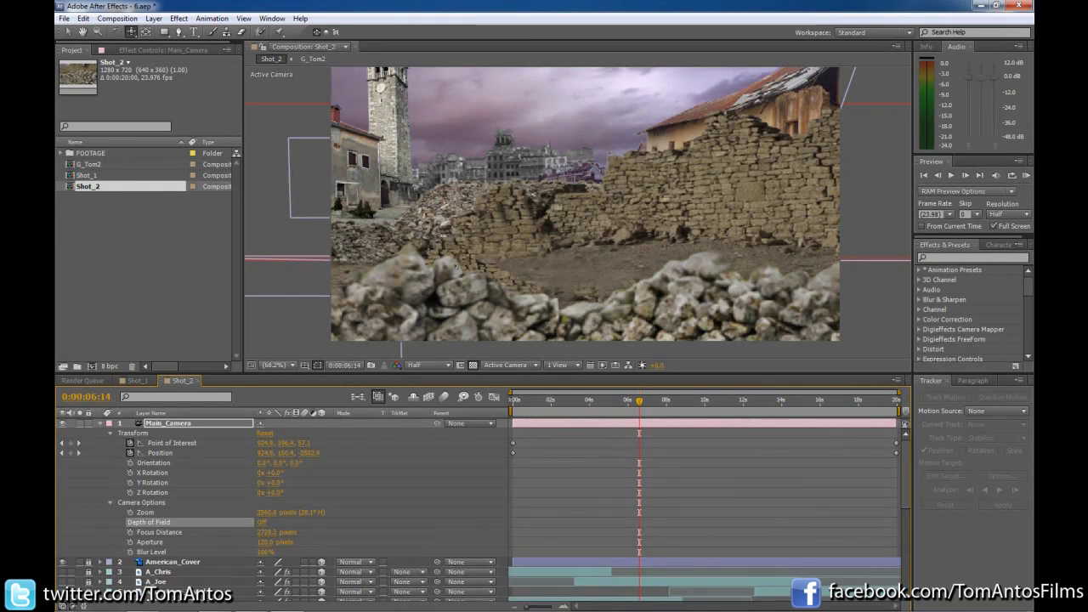
left_click(260, 522)
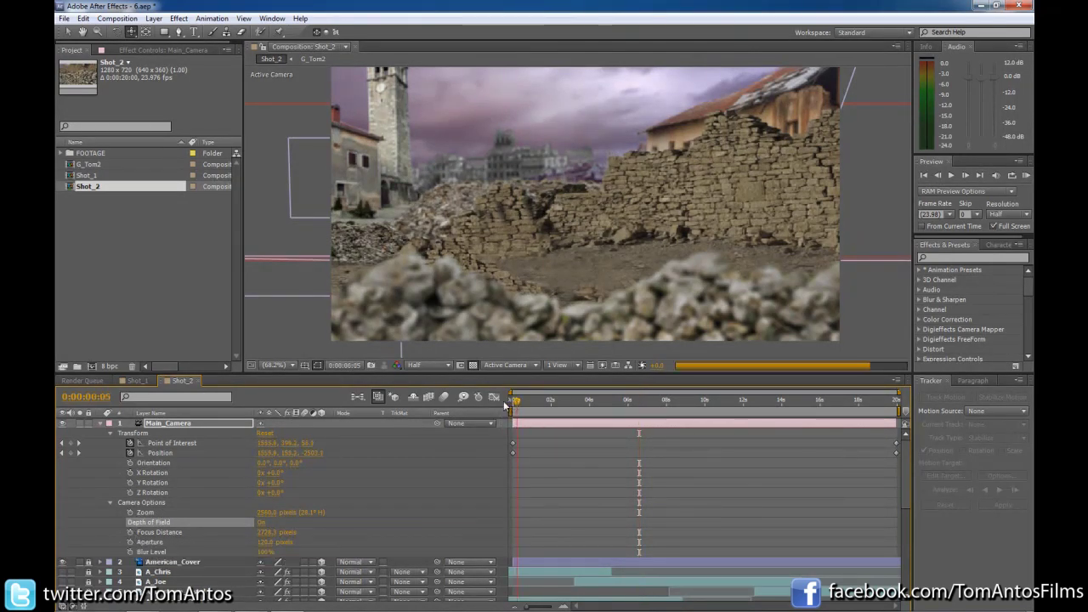
Keyframe Main_Camera's Focus Distance at 0:00:00:00 and lower the distance at 0:00:06:12.
left_click(514, 401)
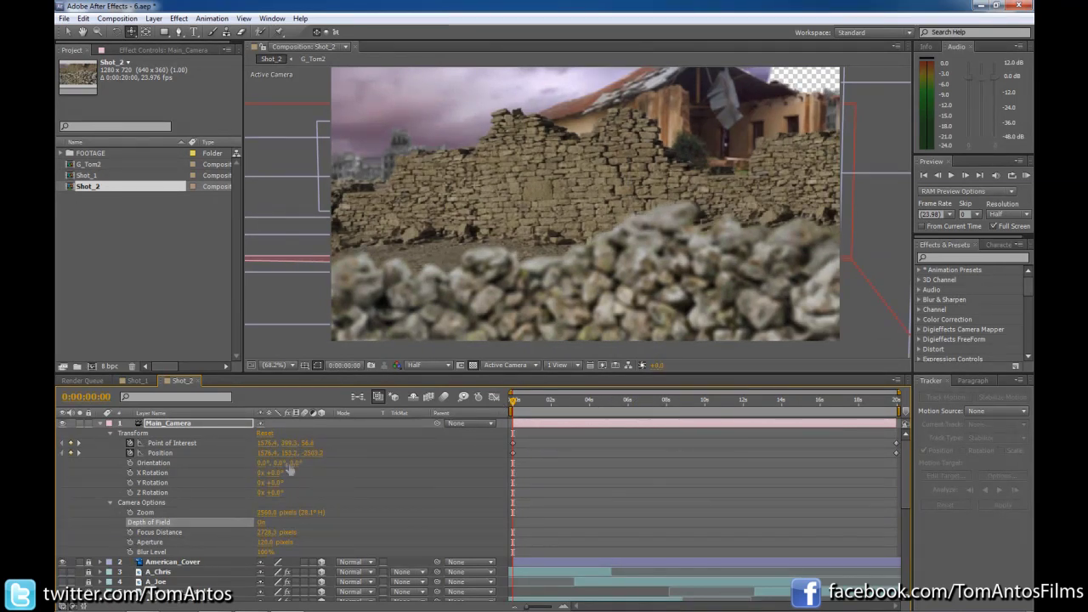
left_click(130, 532)
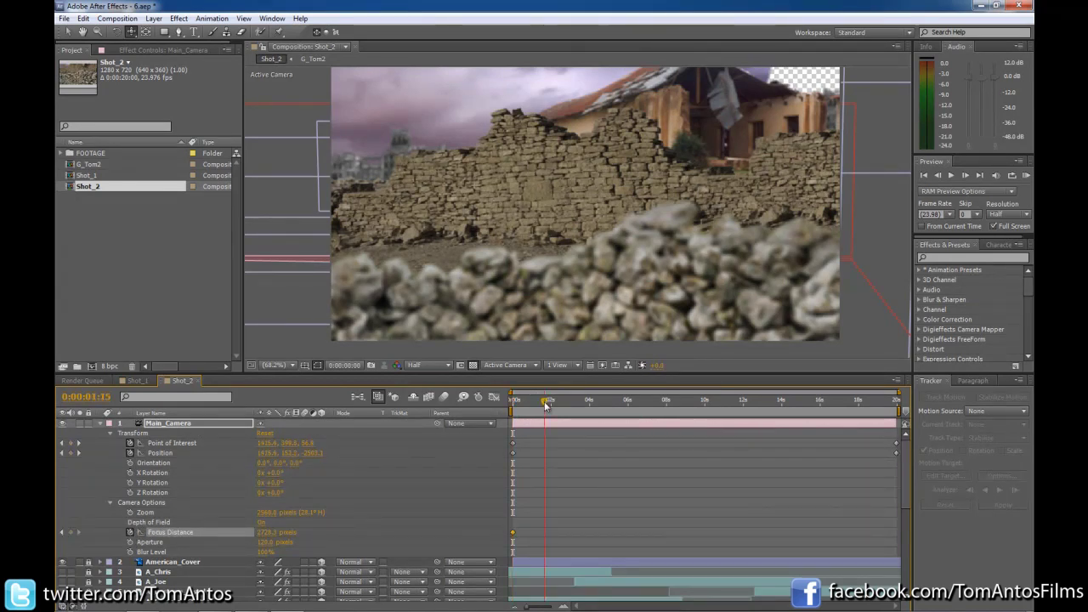
left_click(555, 403)
left_click_drag(558, 405, 638, 407)
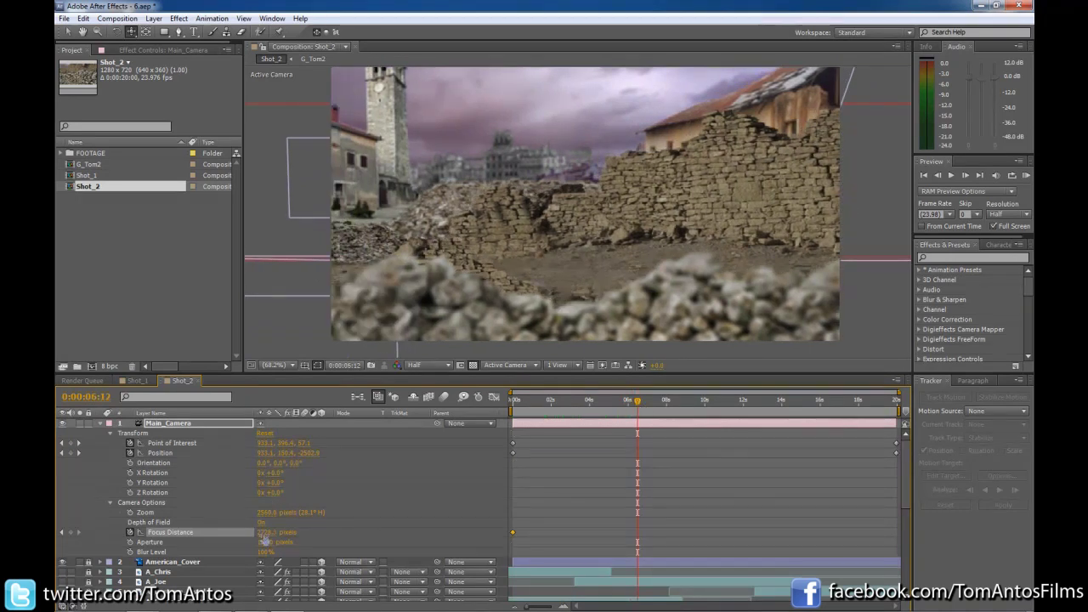
left_click_drag(156, 532, 58, 530)
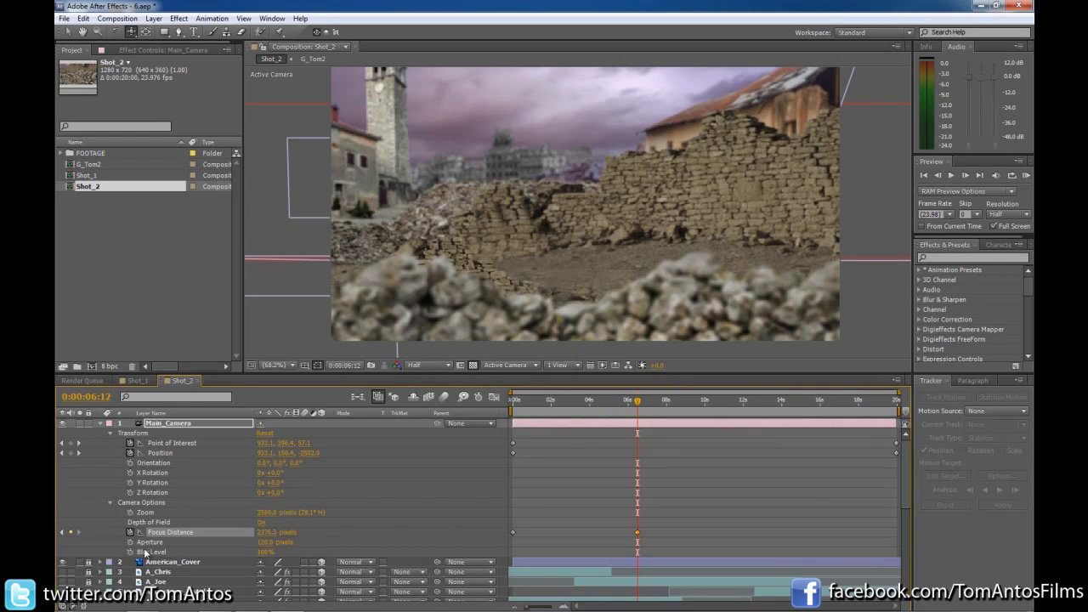
left_click_drag(254, 544, 261, 538)
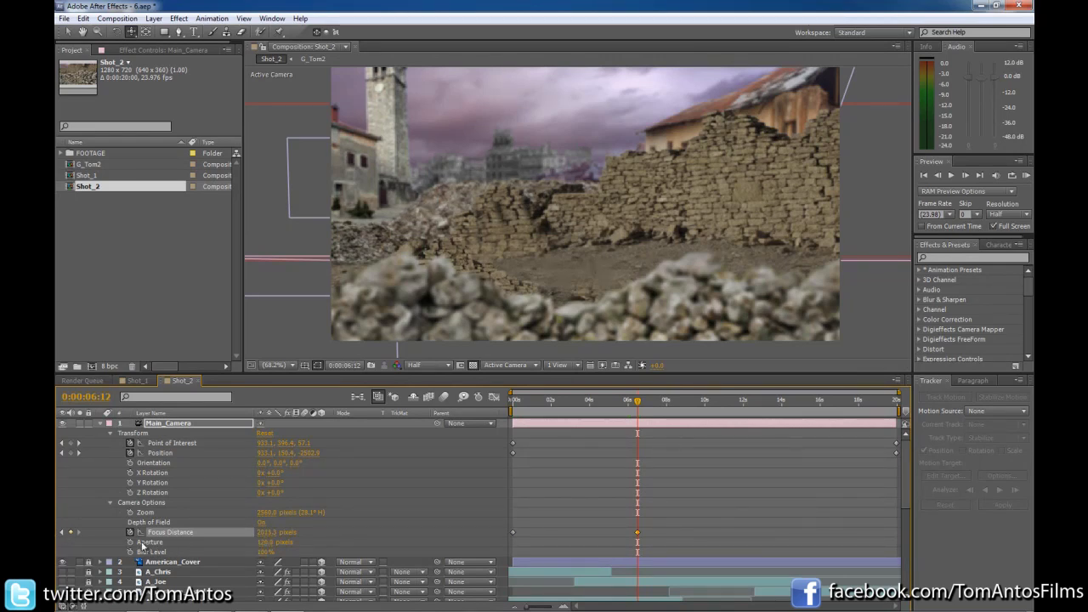
Refine the Focus Distance at 0:00:06:12, trying 500 and 1500 pixels, until the foreground rocks are in focus, and check it at 0:00:18:13.
left_click(270, 532)
type("500")
key("Return")
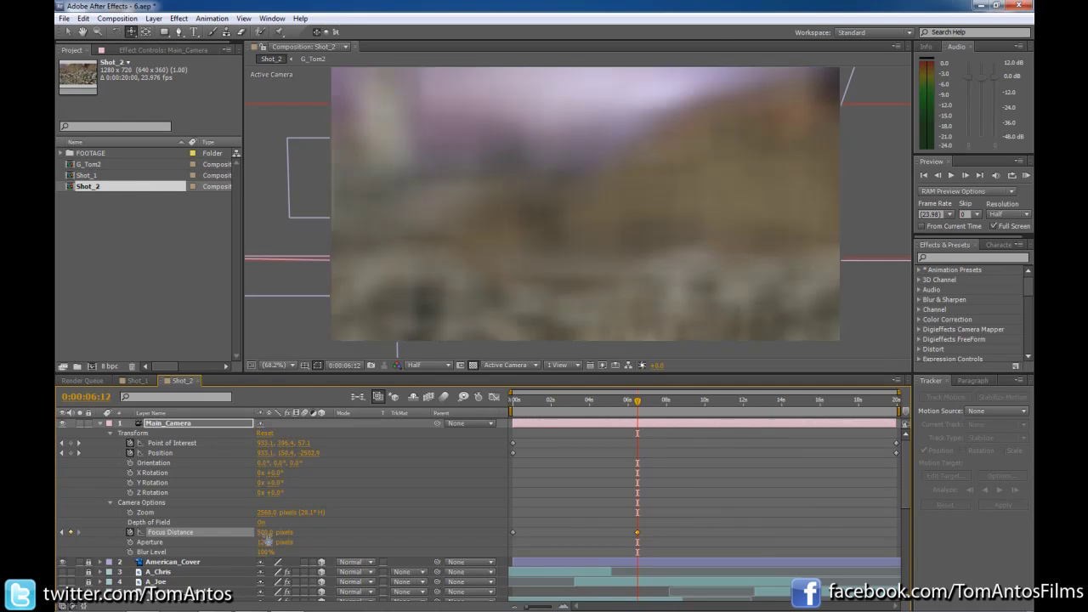
left_click(266, 532)
type("1500")
key("Return")
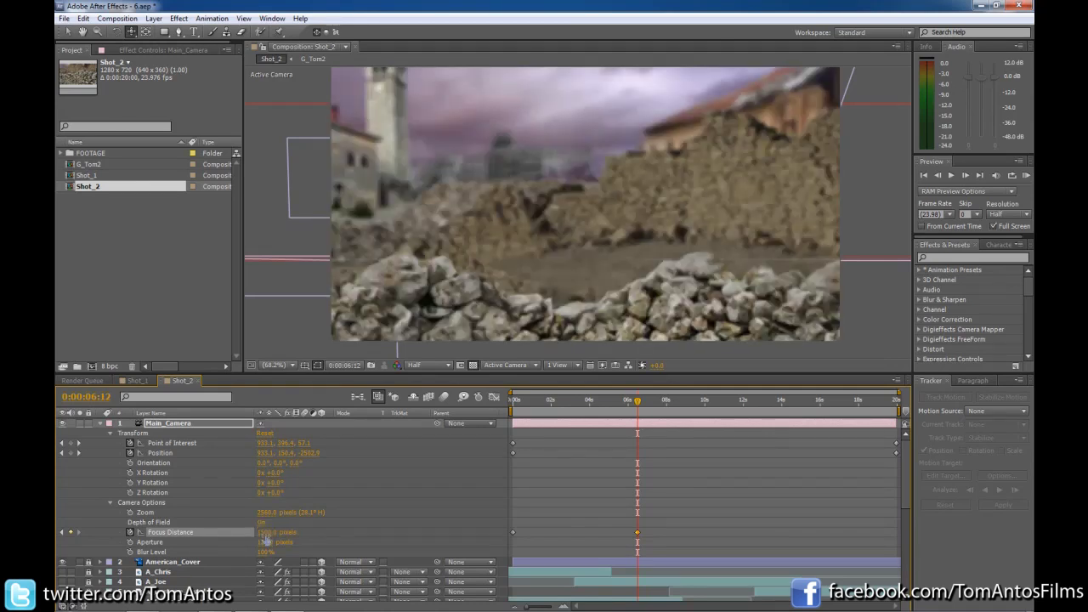
left_click_drag(328, 534, 423, 543)
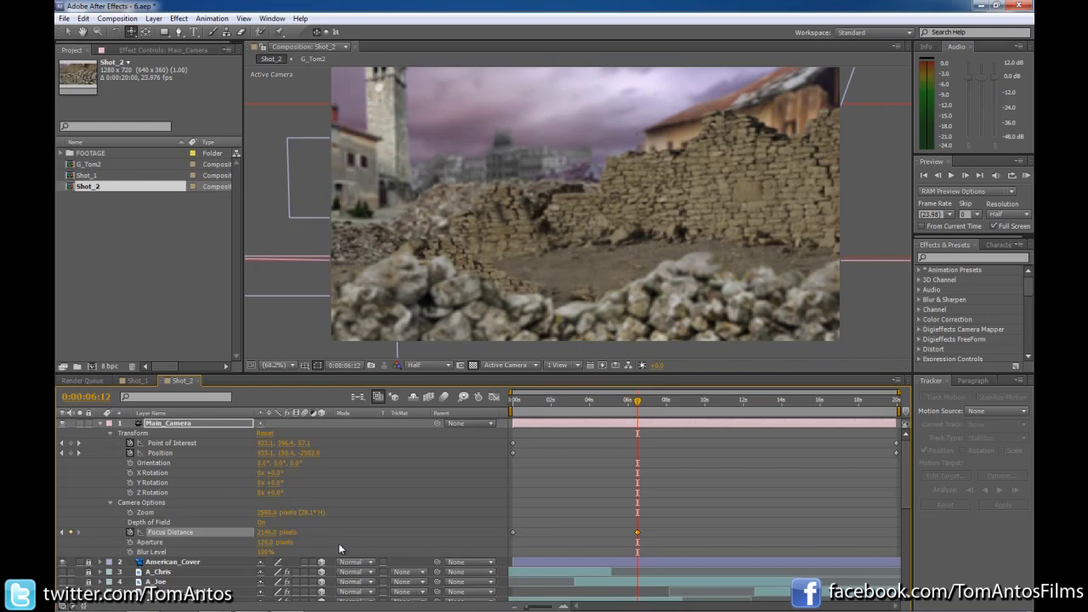
left_click_drag(276, 532, 374, 533)
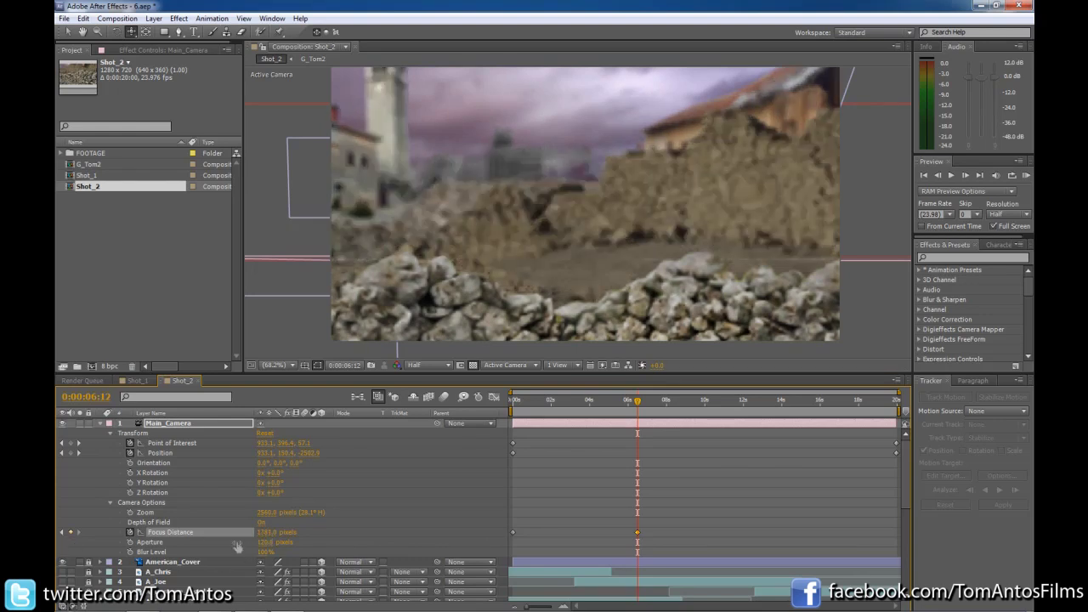
left_click_drag(637, 400, 868, 429)
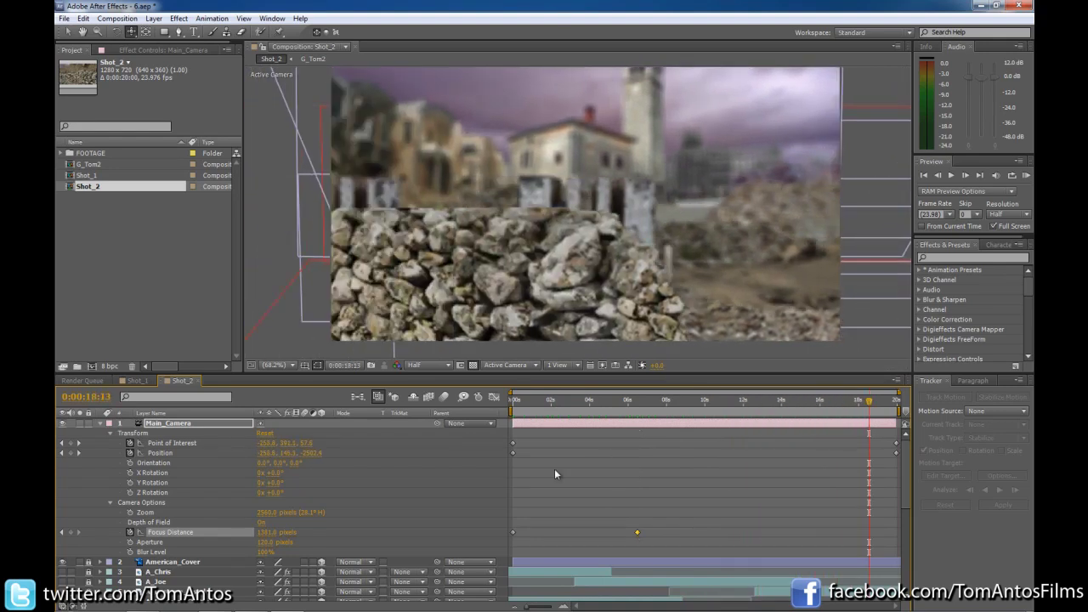
Collapse Main_Camera's properties and make the four A_ soldier layers and the G_ soldier layers 12 to 17 visible.
left_click(100, 424)
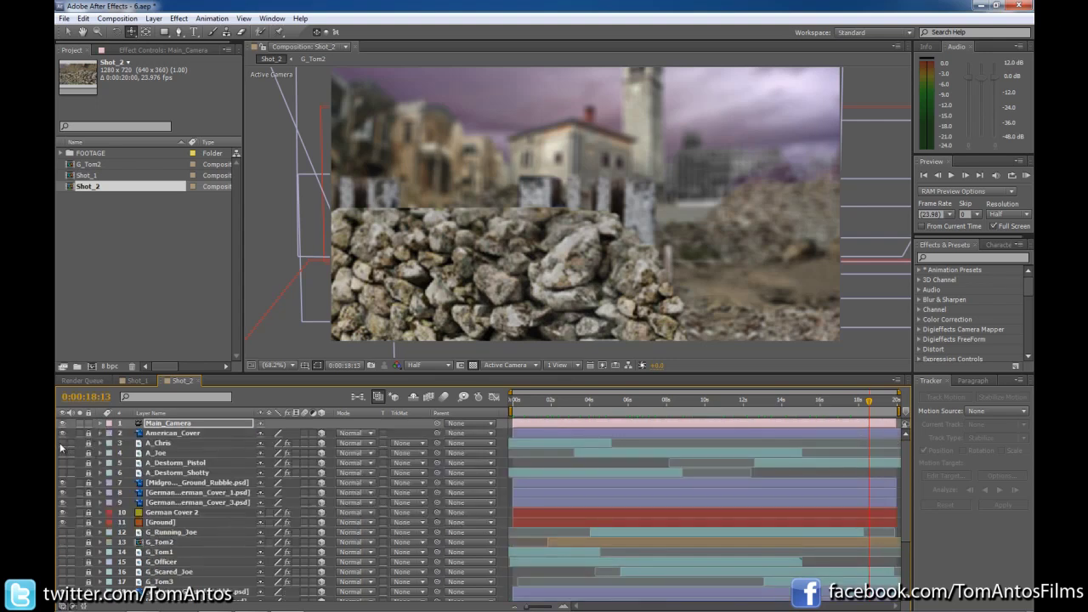
left_click_drag(62, 447, 62, 474)
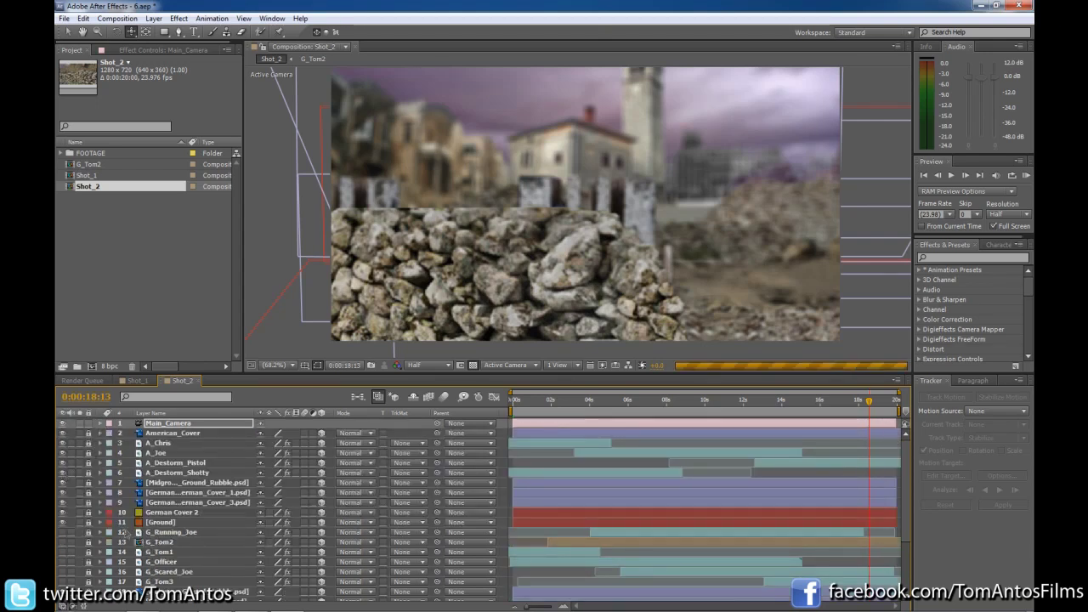
key("KP_0")
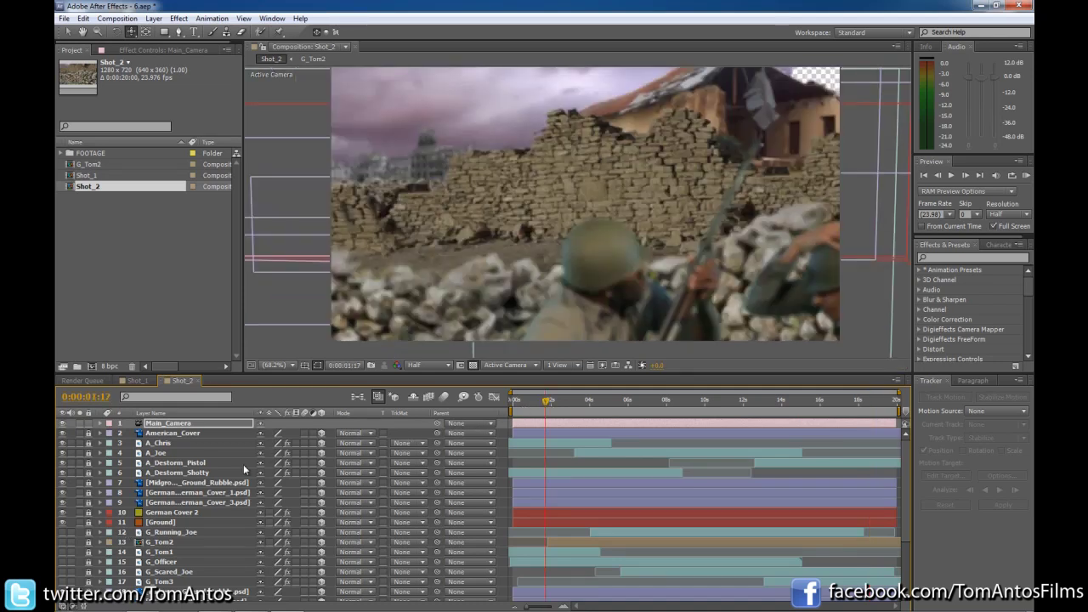
left_click_drag(62, 536, 62, 588)
key("KP_0")
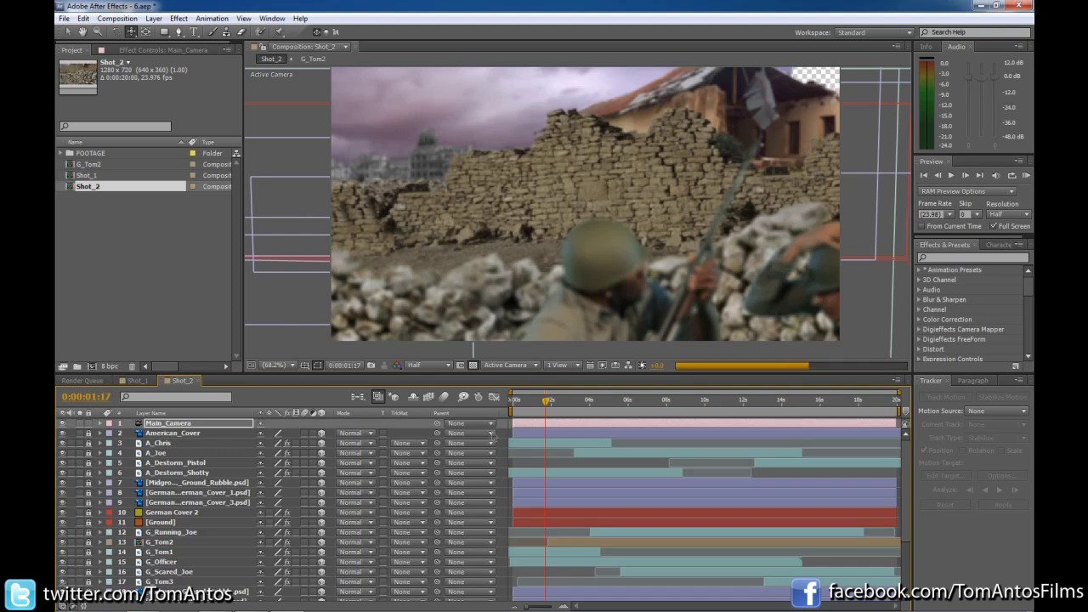
Scrub Shot_2 to about 0:00:11:04 to examine the soldiers within the depth-of-field scene.
left_click(674, 401)
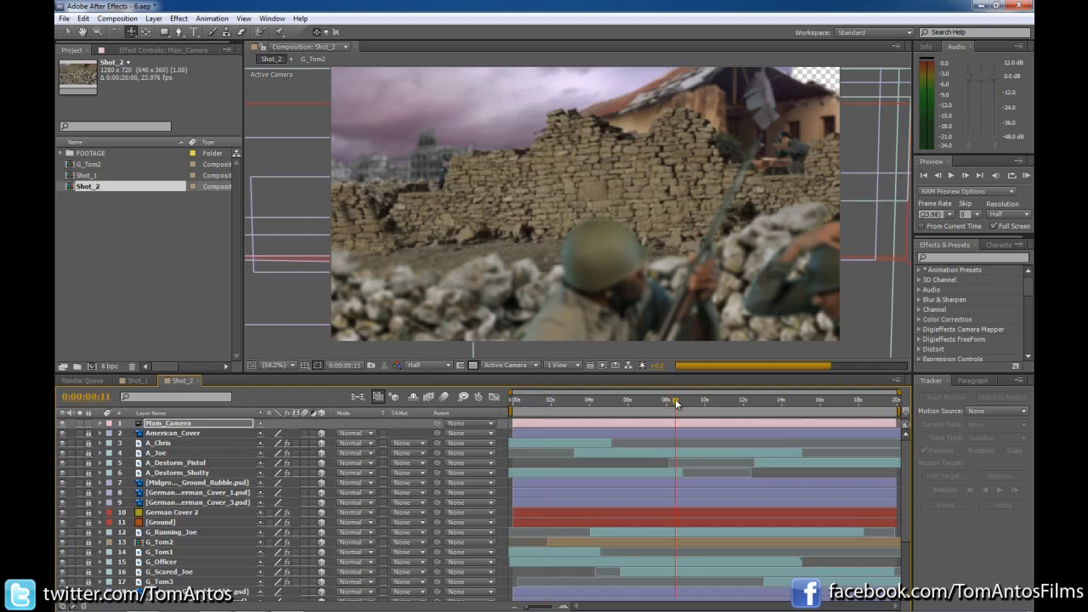
left_click(698, 401)
left_click_drag(697, 403, 731, 402)
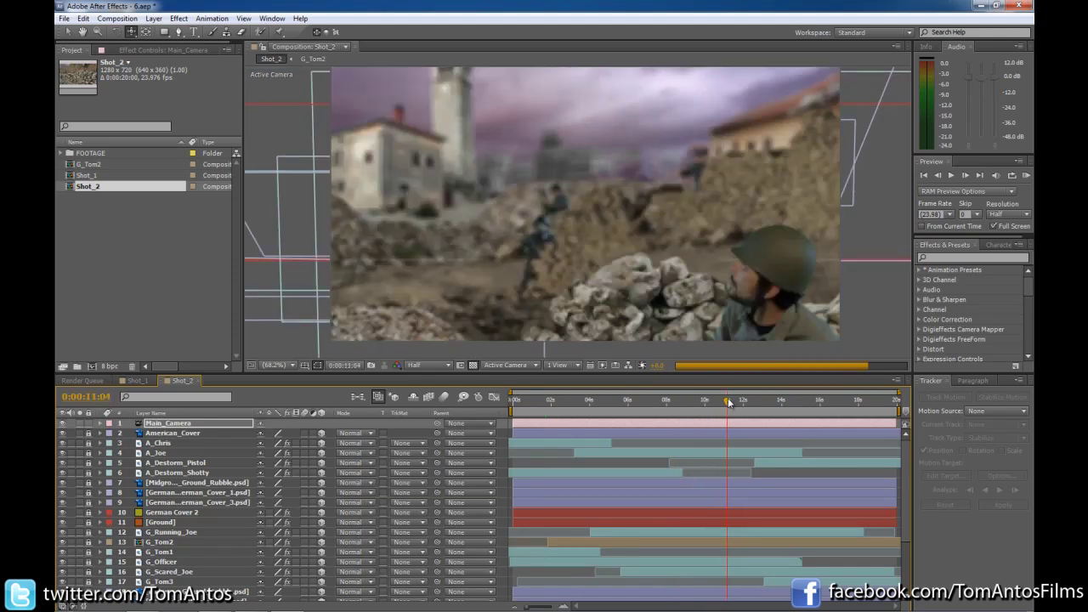